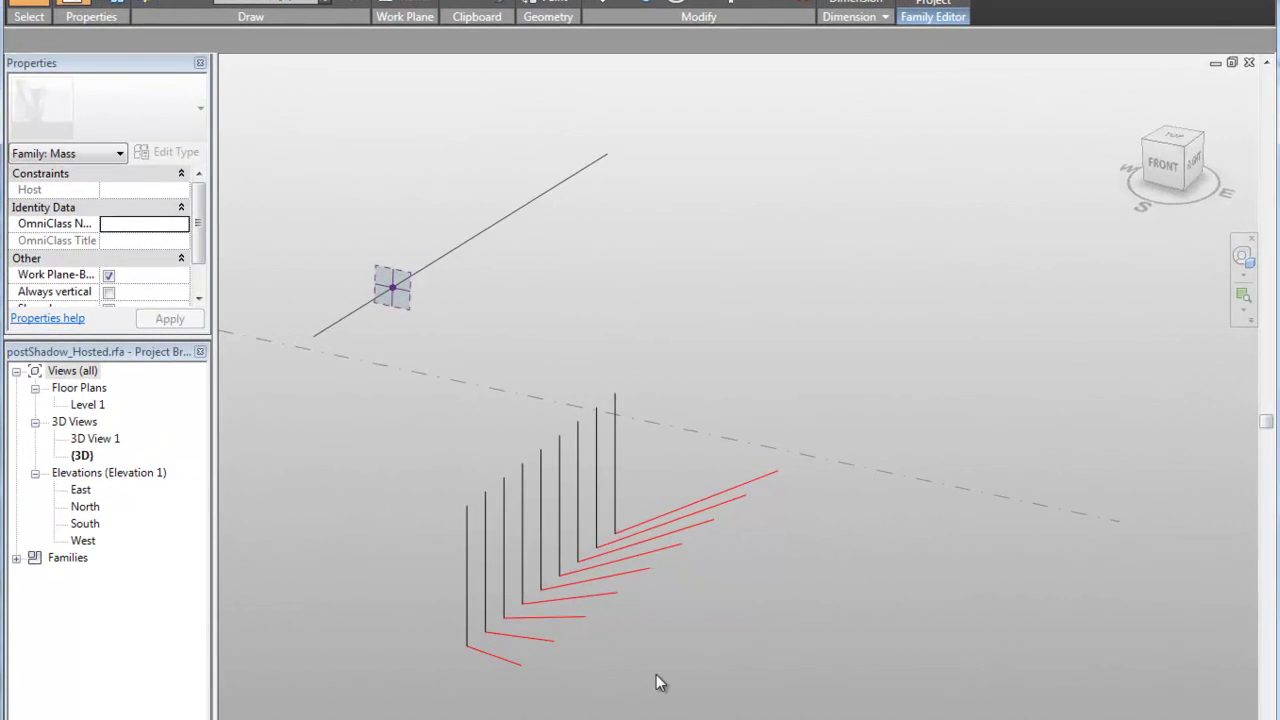
Draw a line through the outer ends of the first three red shadow lines, starting from the nearest post
{"action": "middle_click_drag", "start_coordinate": [657, 677], "coordinate": [655, 640], "text": "shift"}
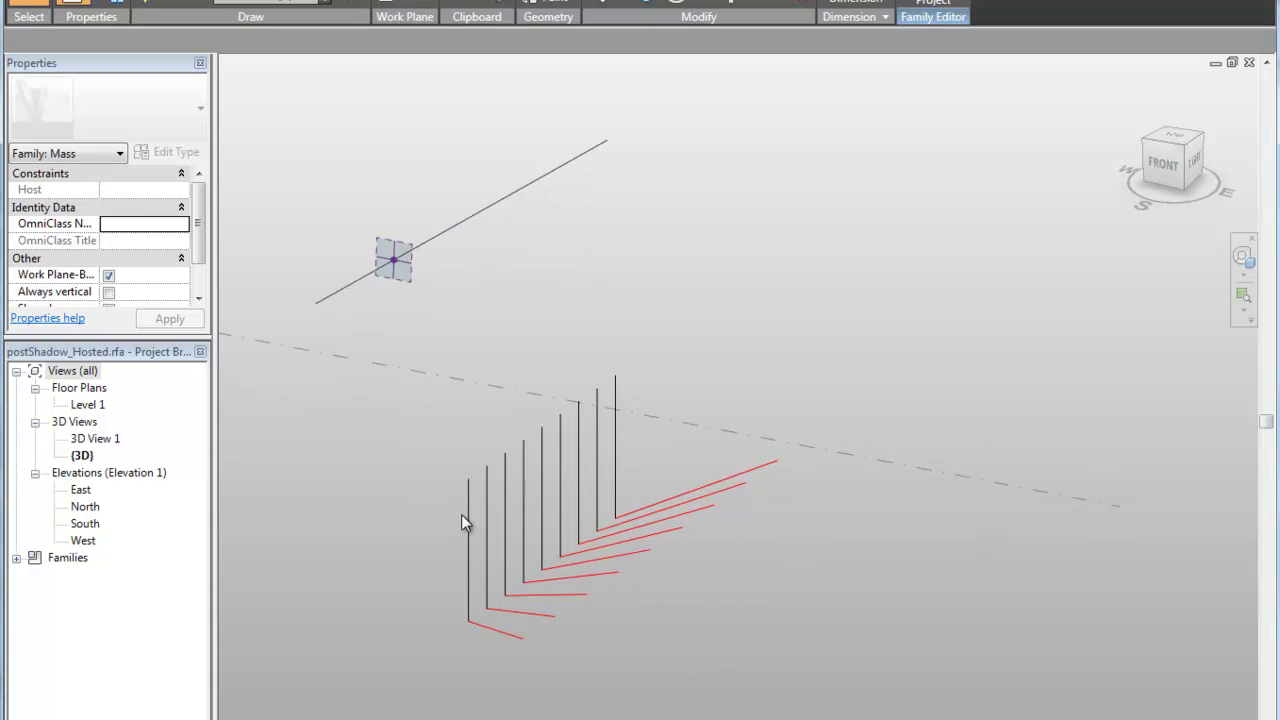
{"action": "left_click", "coordinate": [399, 271]}
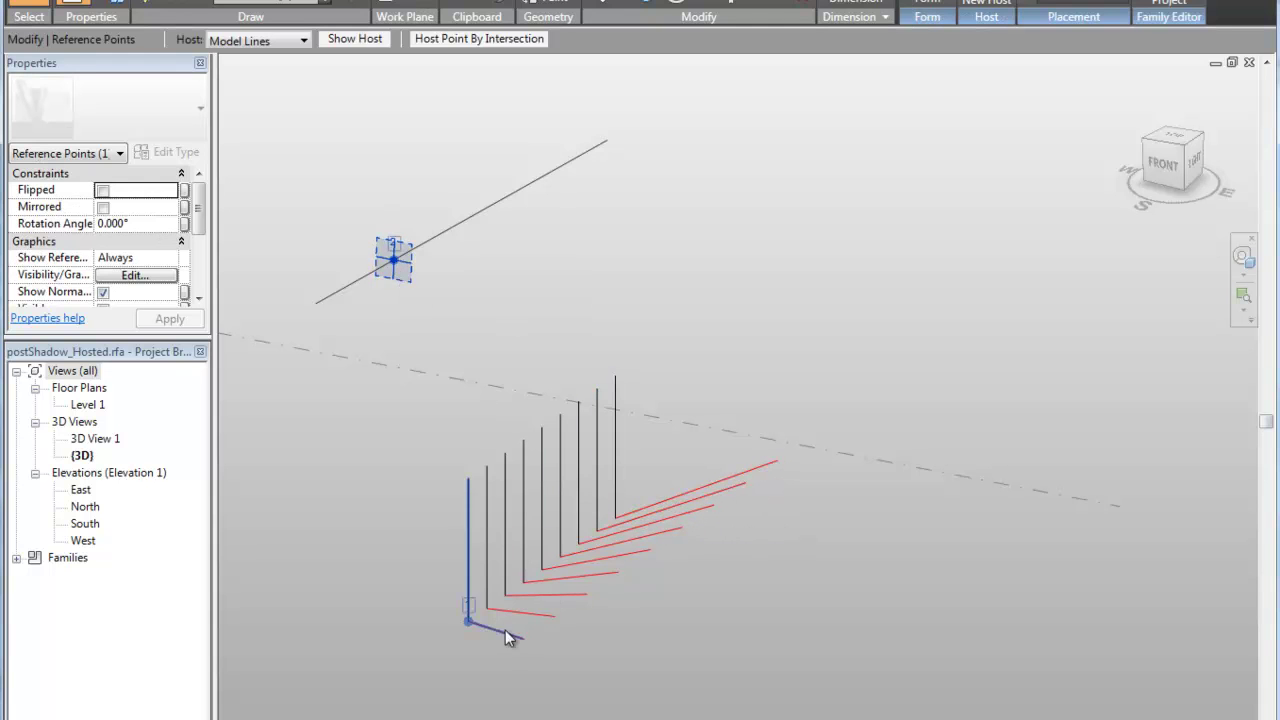
{"action": "middle_click_drag", "start_coordinate": [516, 352], "coordinate": [381, 459], "text": "shift"}
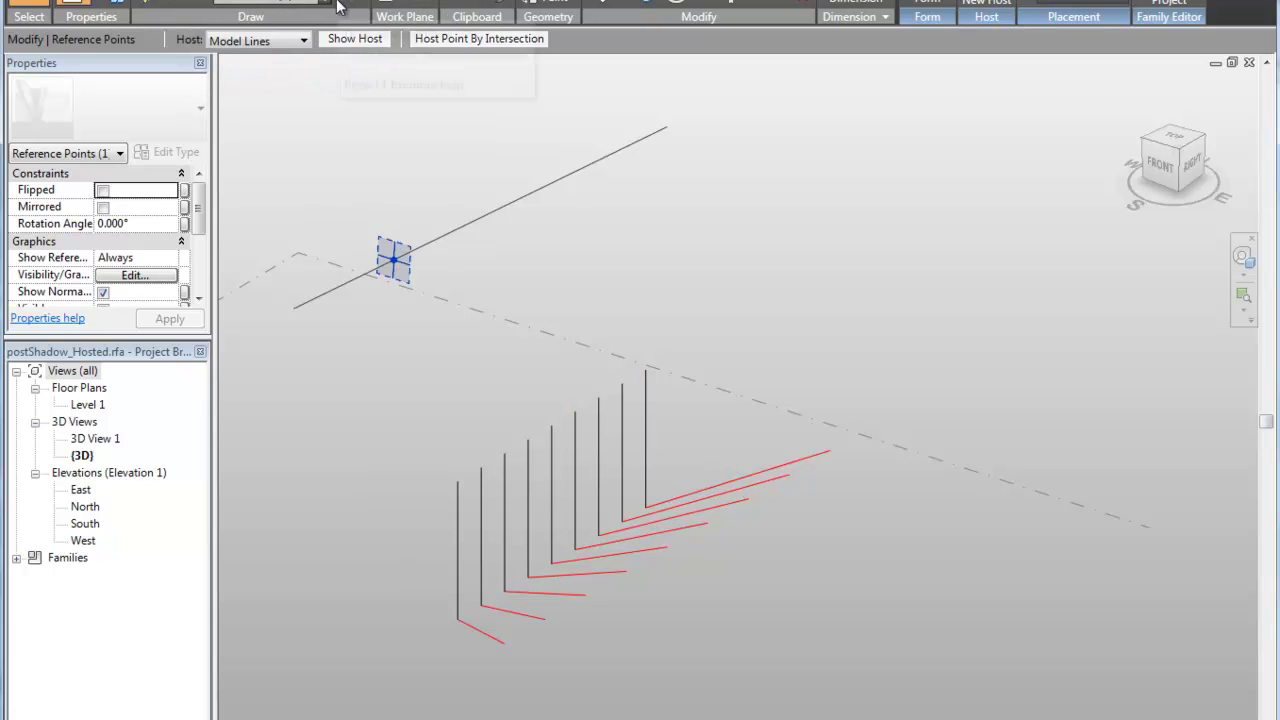
{"action": "left_click", "coordinate": [224, 3]}
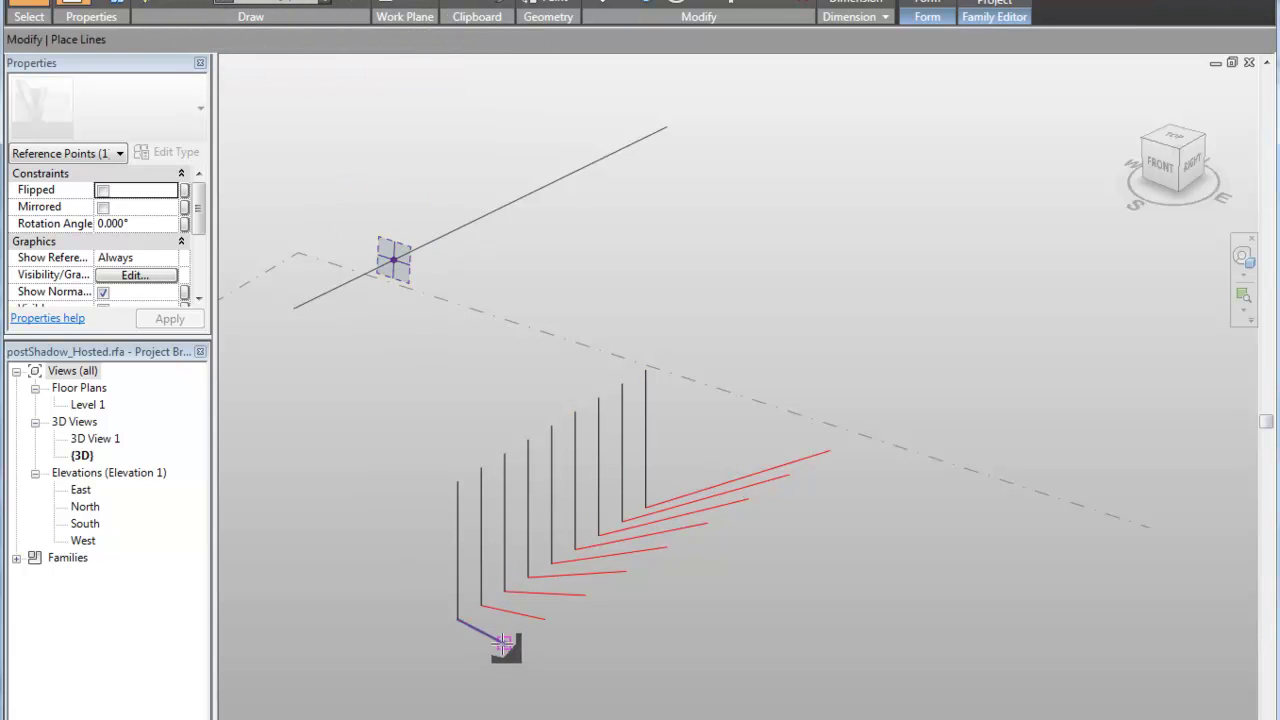
{"action": "left_click", "coordinate": [481, 605]}
{"action": "left_click", "coordinate": [543, 620]}
{"action": "left_click", "coordinate": [585, 595]}
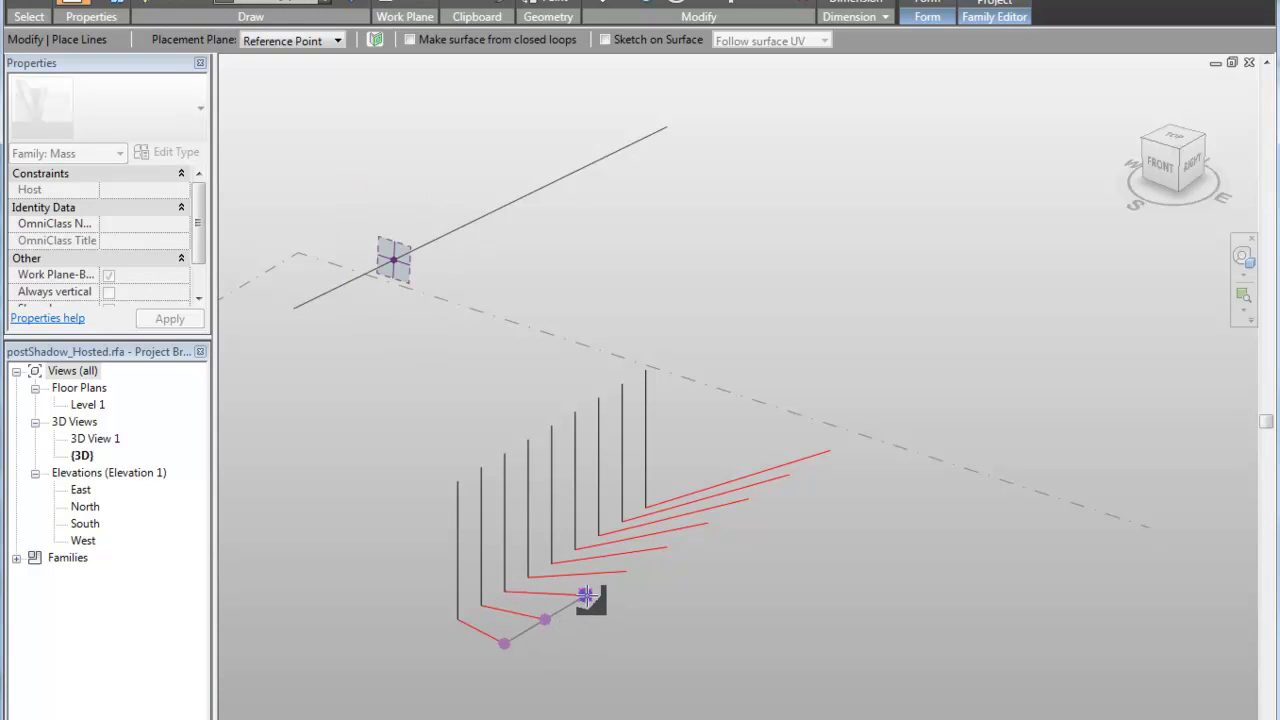
{"action": "key", "text": "Escape"}
{"action": "key", "text": "Escape"}
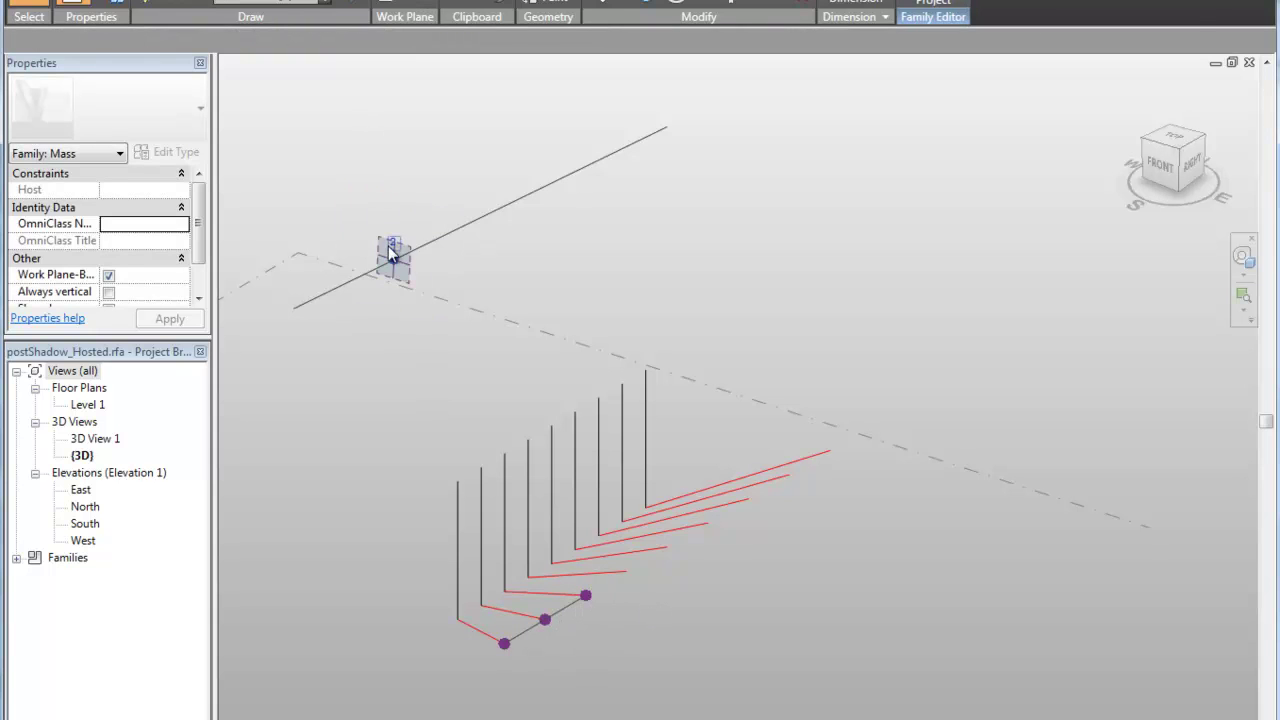
Slide the hosted controller point back and forth along the upper line to test how the shadows and connecting line respond
{"action": "left_click", "coordinate": [391, 254]}
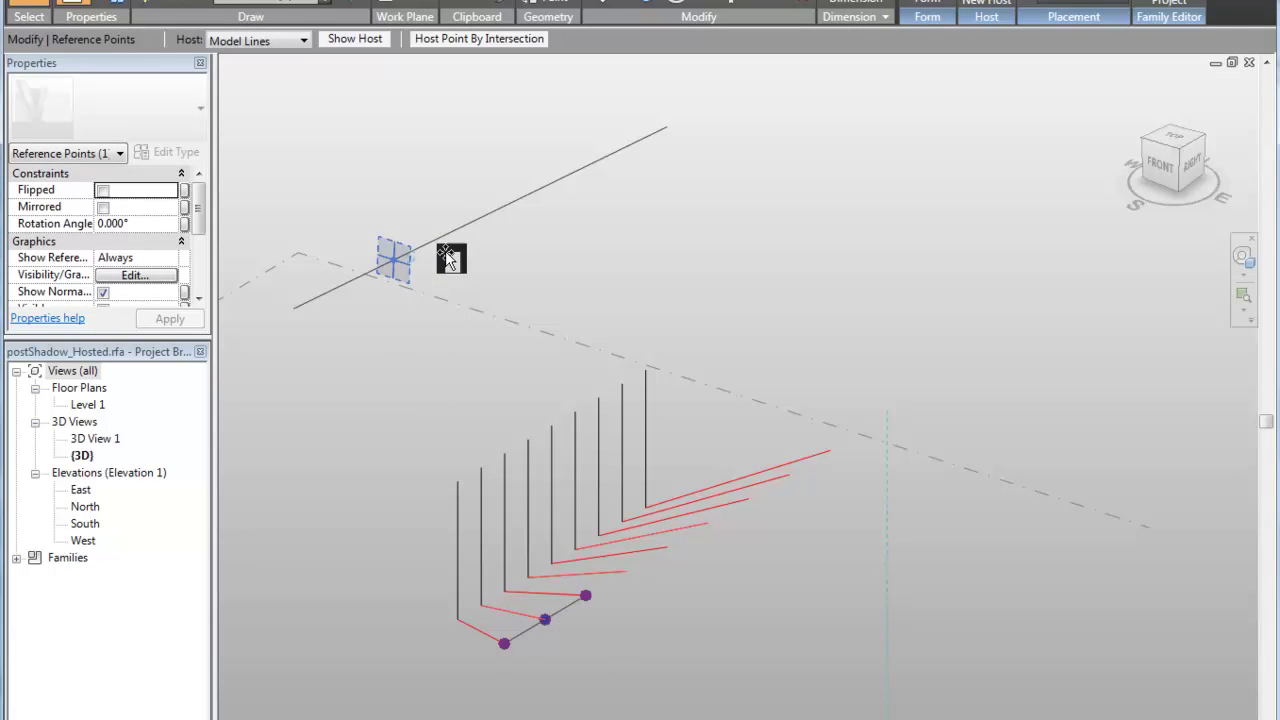
{"action": "left_click_drag", "start_coordinate": [447, 258], "coordinate": [545, 203]}
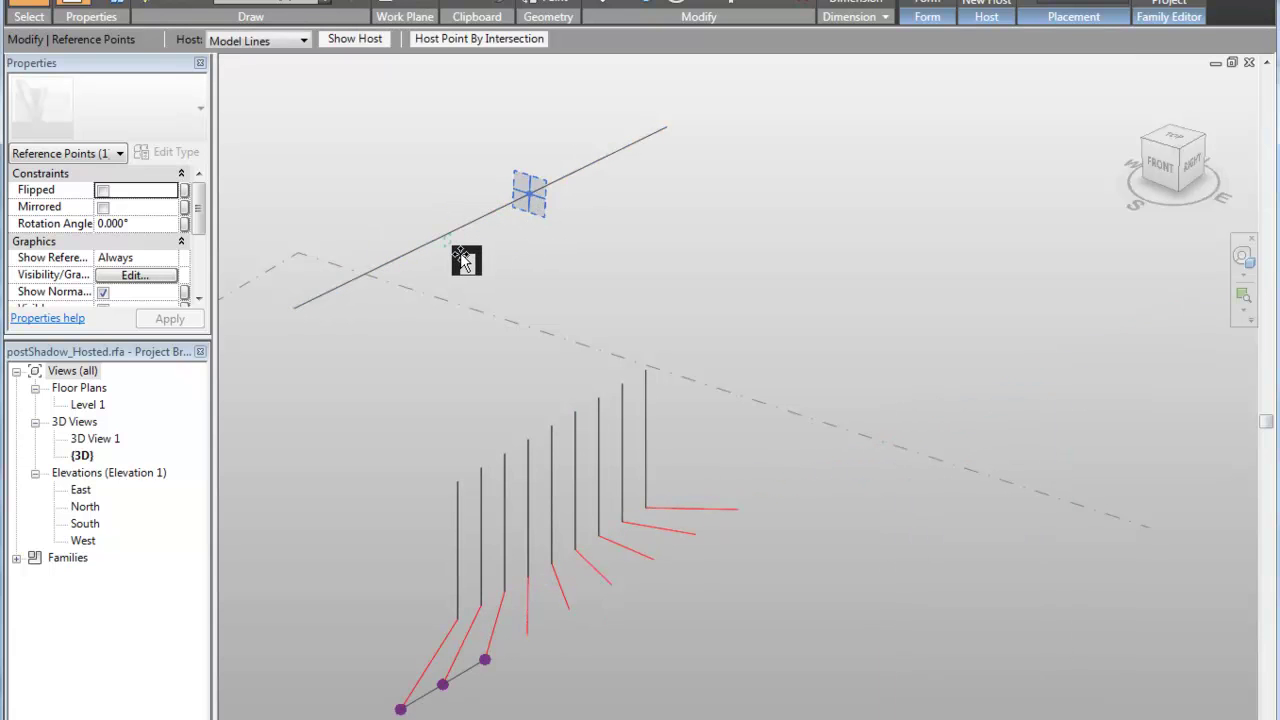
{"action": "left_click_drag", "start_coordinate": [464, 259], "coordinate": [435, 272]}
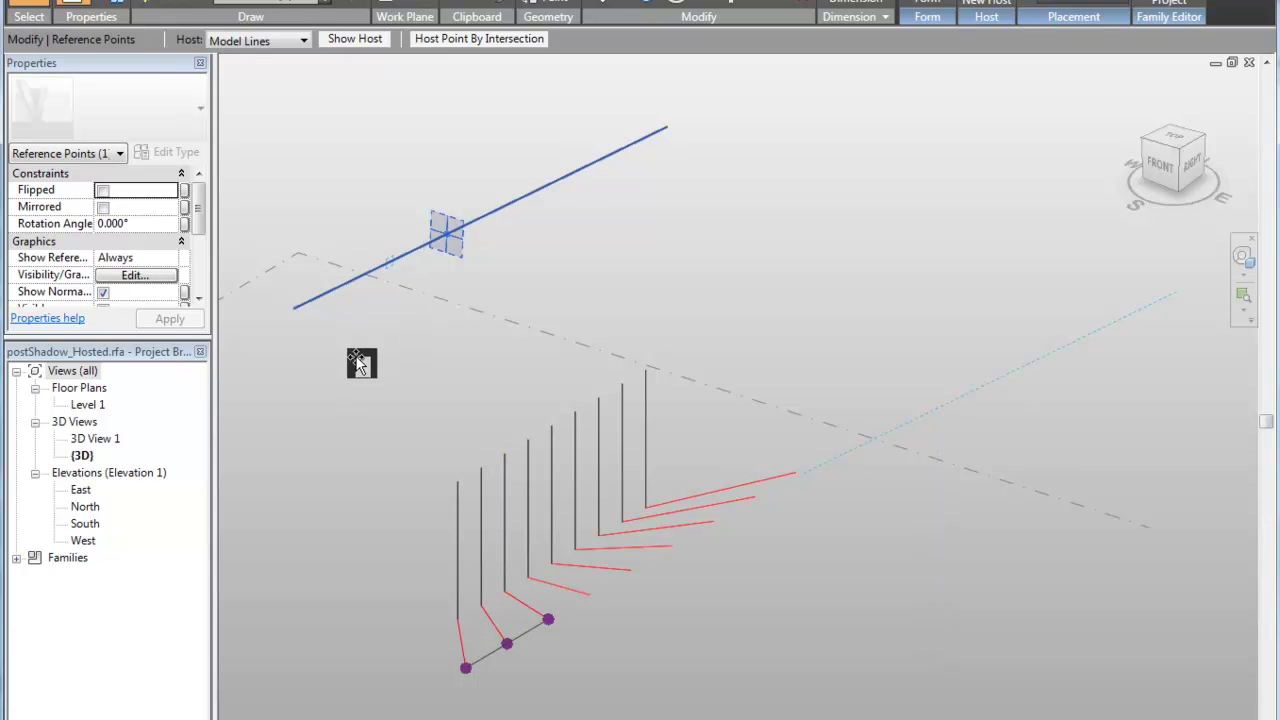
{"action": "left_click", "coordinate": [346, 404]}
{"action": "middle_click_drag", "start_coordinate": [346, 406], "coordinate": [377, 379], "text": "shift"}
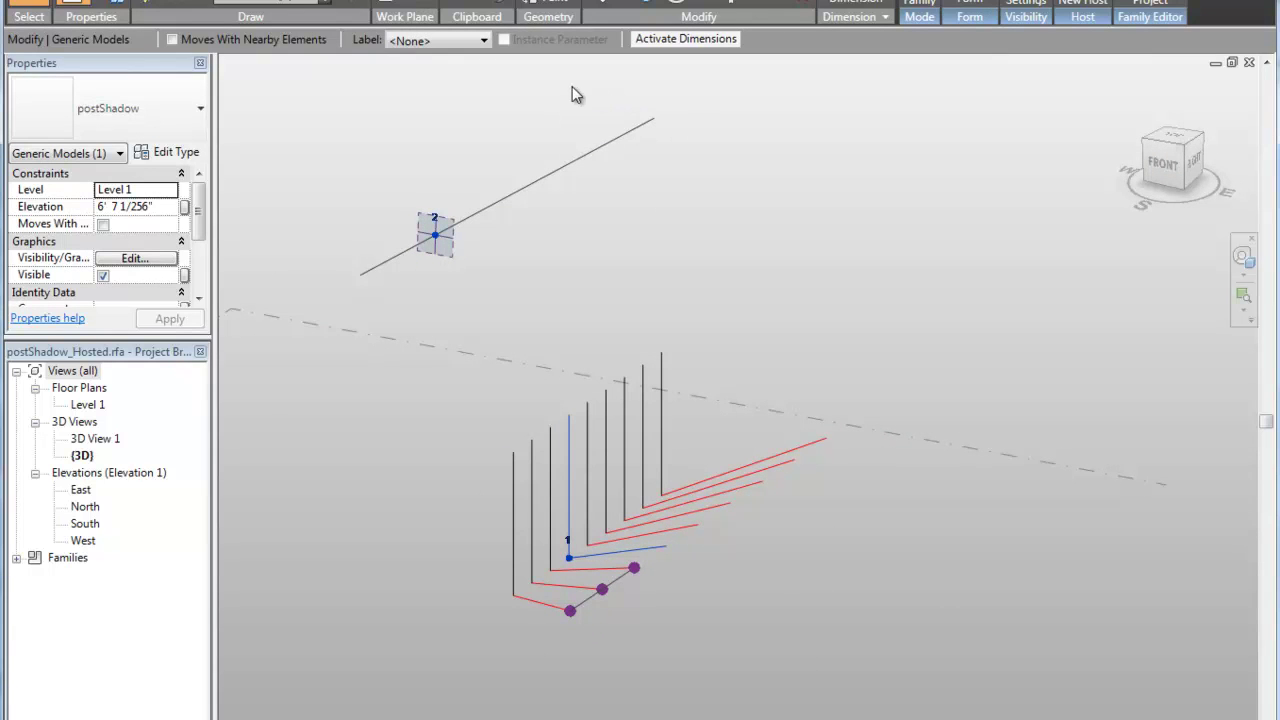
Open the postShadow component family for editing and examine its two adaptive points, post and projection line
{"action": "left_click", "coordinate": [918, 4]}
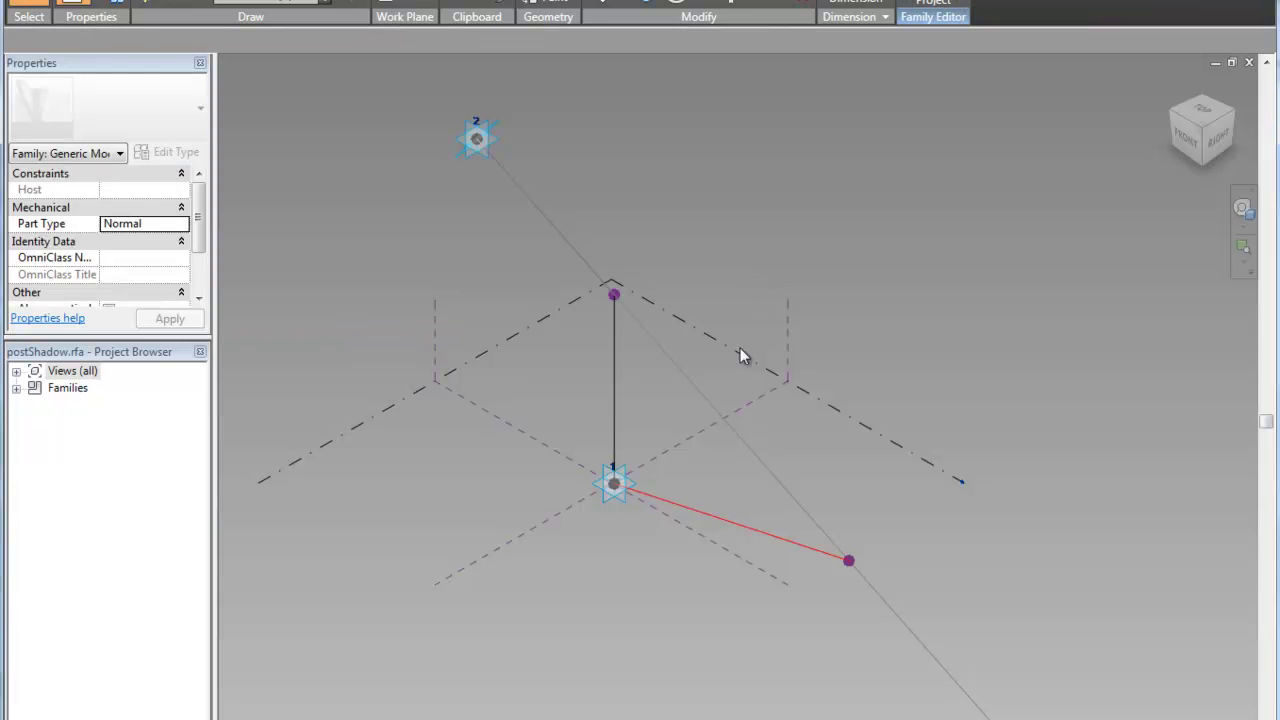
{"action": "left_click_drag", "start_coordinate": [632, 488], "coordinate": [692, 405]}
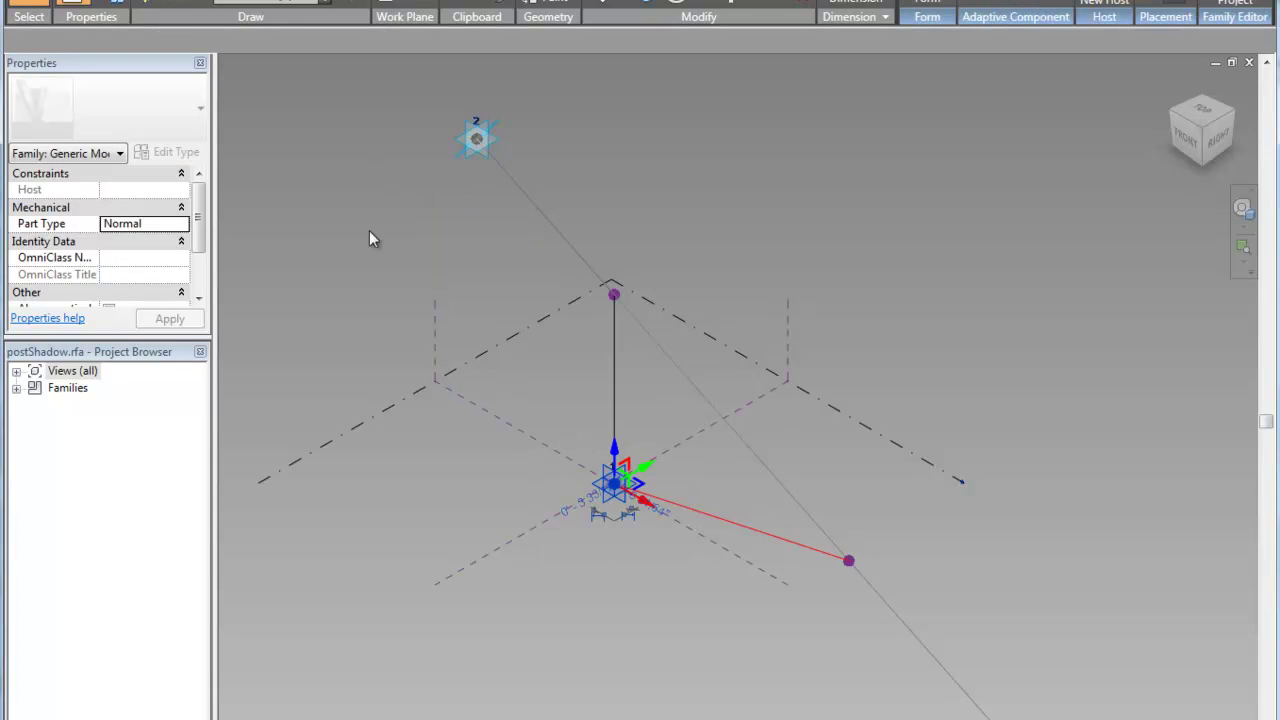
{"action": "left_click", "coordinate": [427, 195]}
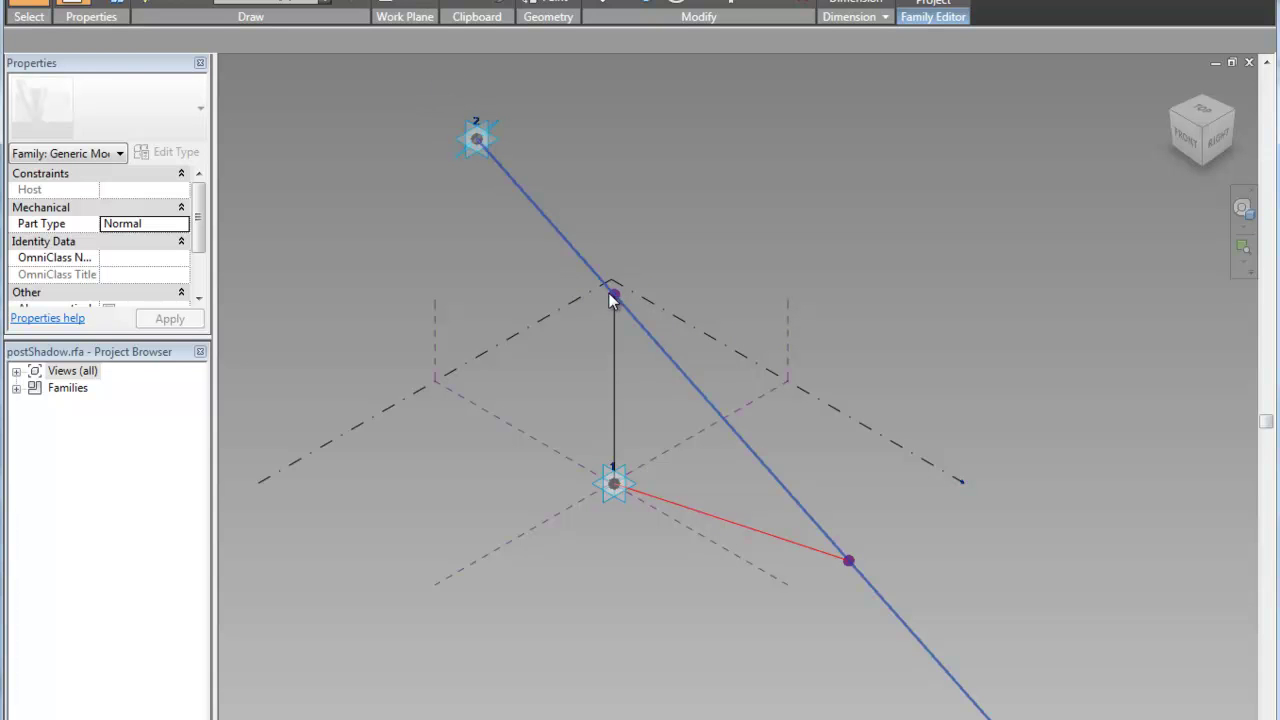
{"action": "scroll", "coordinate": [729, 290], "scroll_direction": "down", "scroll_amount": 3}
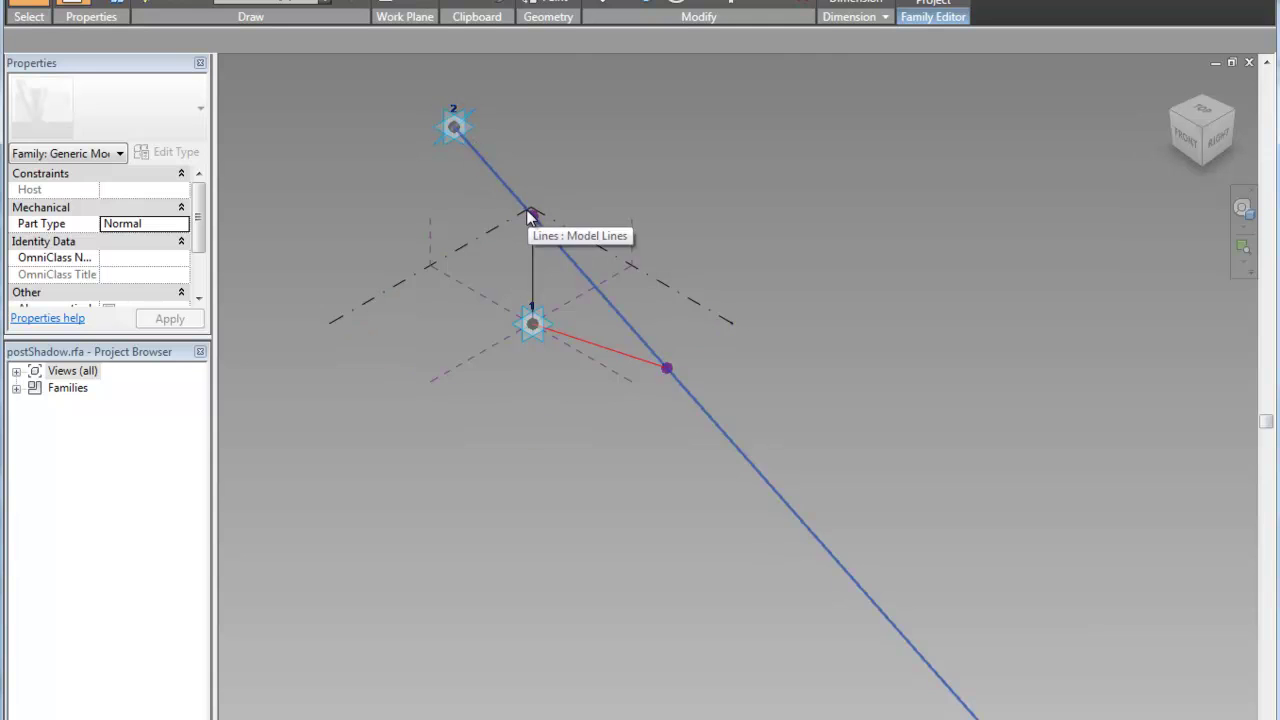
Create a new family from the Adaptive Component.rft template
{"action": "key", "text": "alt+f"}
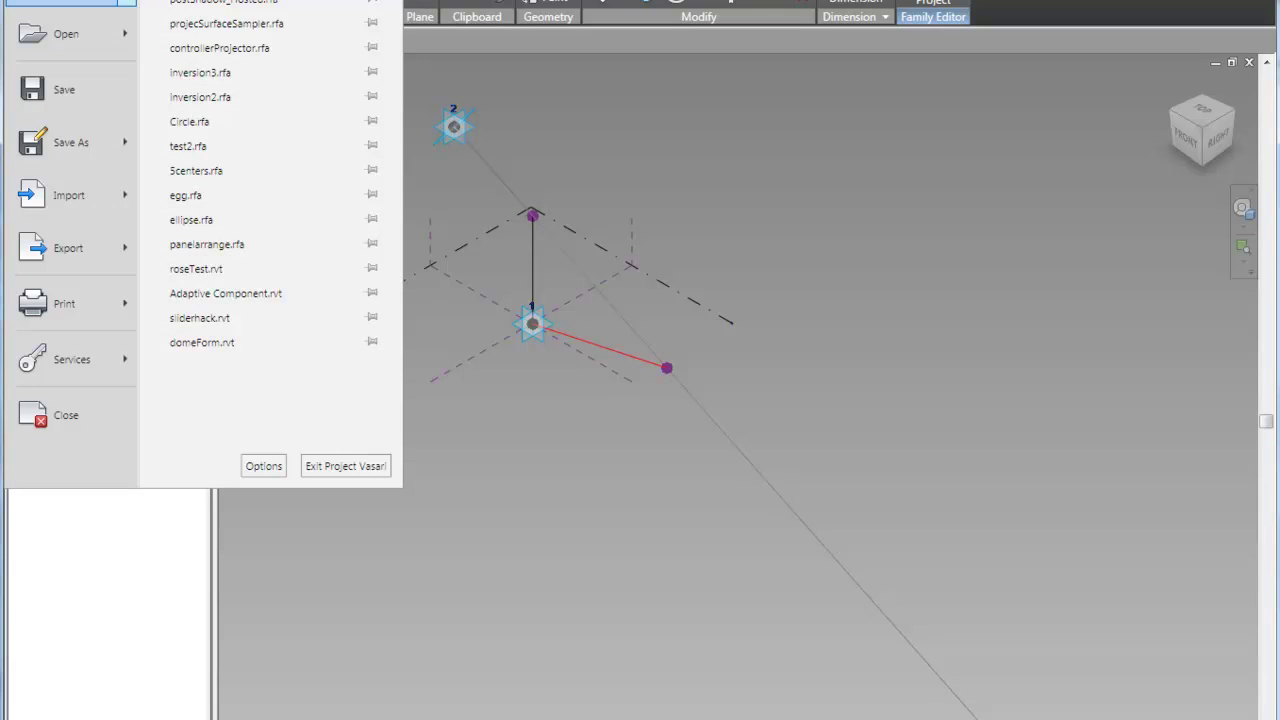
{"action": "mouse_move", "coordinate": [70, 3]}
{"action": "left_click", "coordinate": [205, 42]}
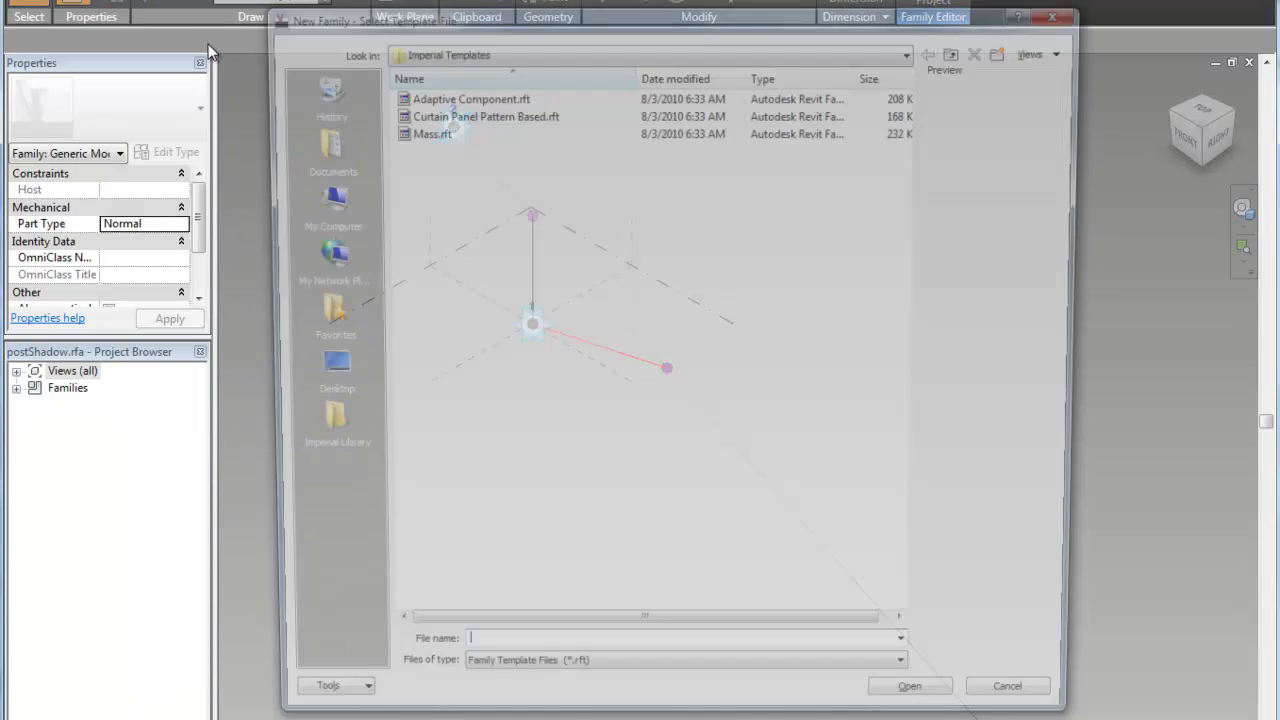
{"action": "left_click", "coordinate": [463, 94]}
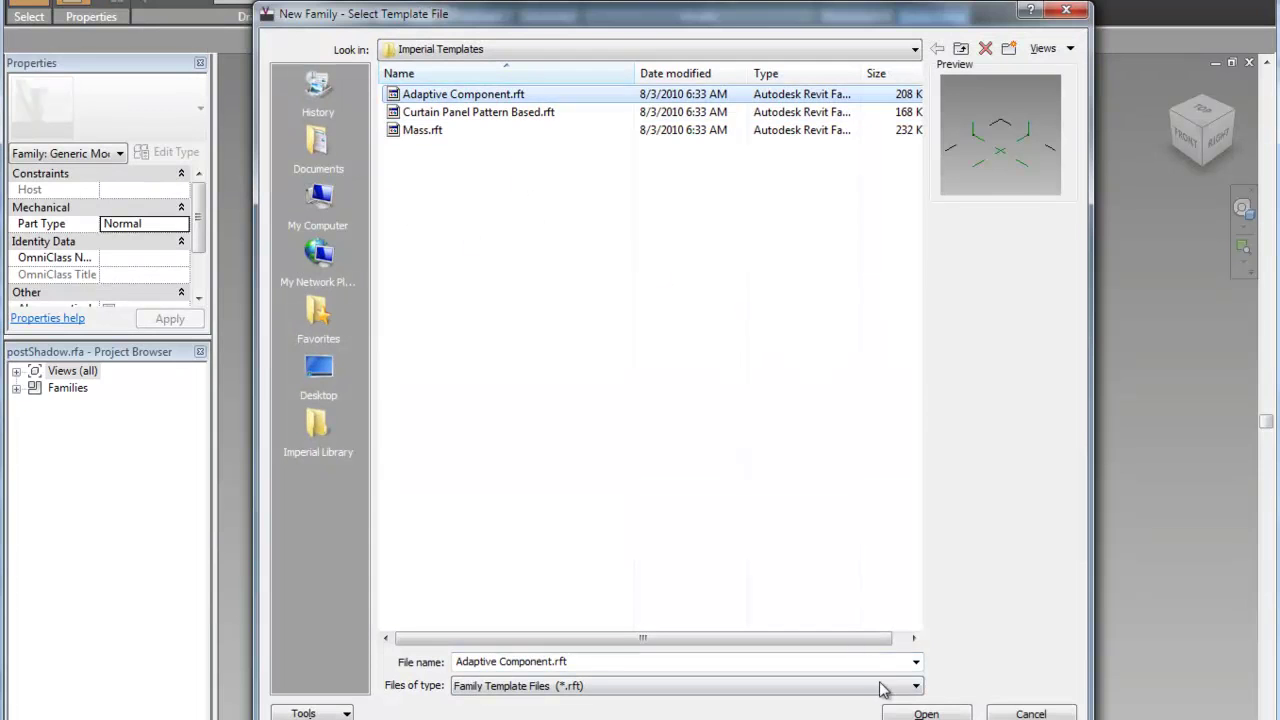
{"action": "left_click", "coordinate": [924, 713]}
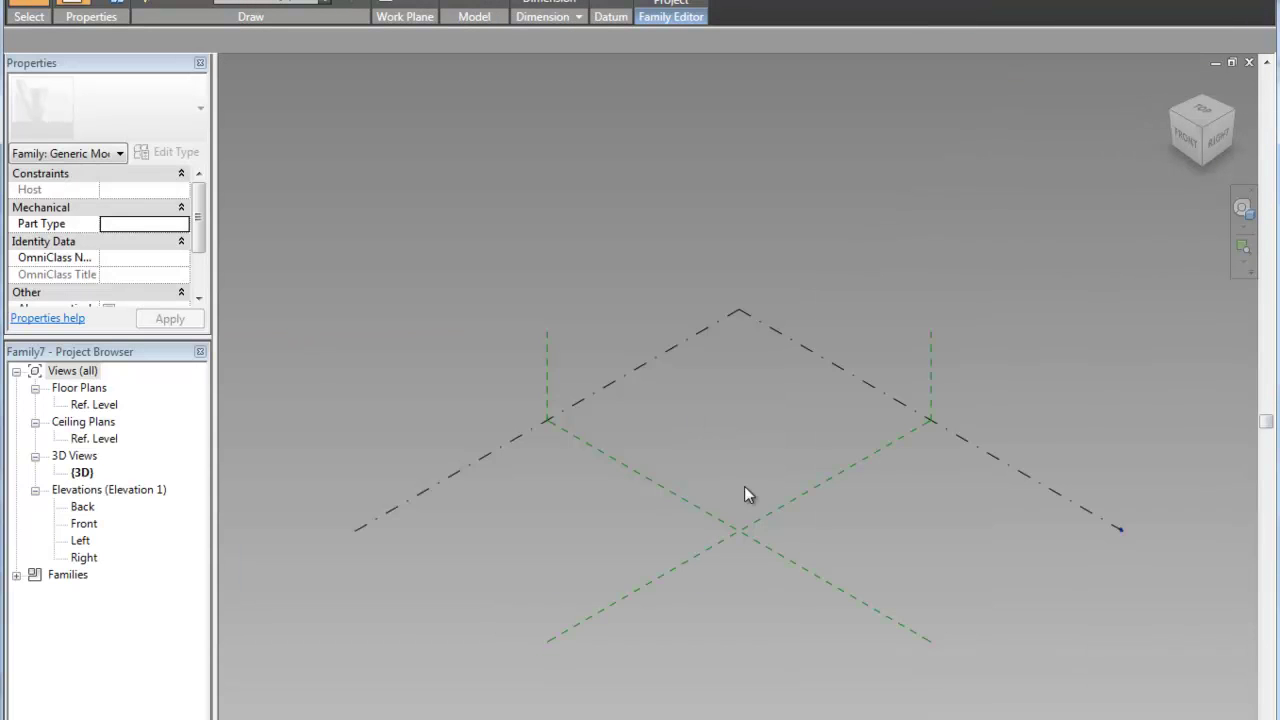
Place two reference points on the reference level, one near the reference planes' intersection and a second off to one side
{"action": "scroll", "coordinate": [744, 486], "scroll_direction": "up", "scroll_amount": 3}
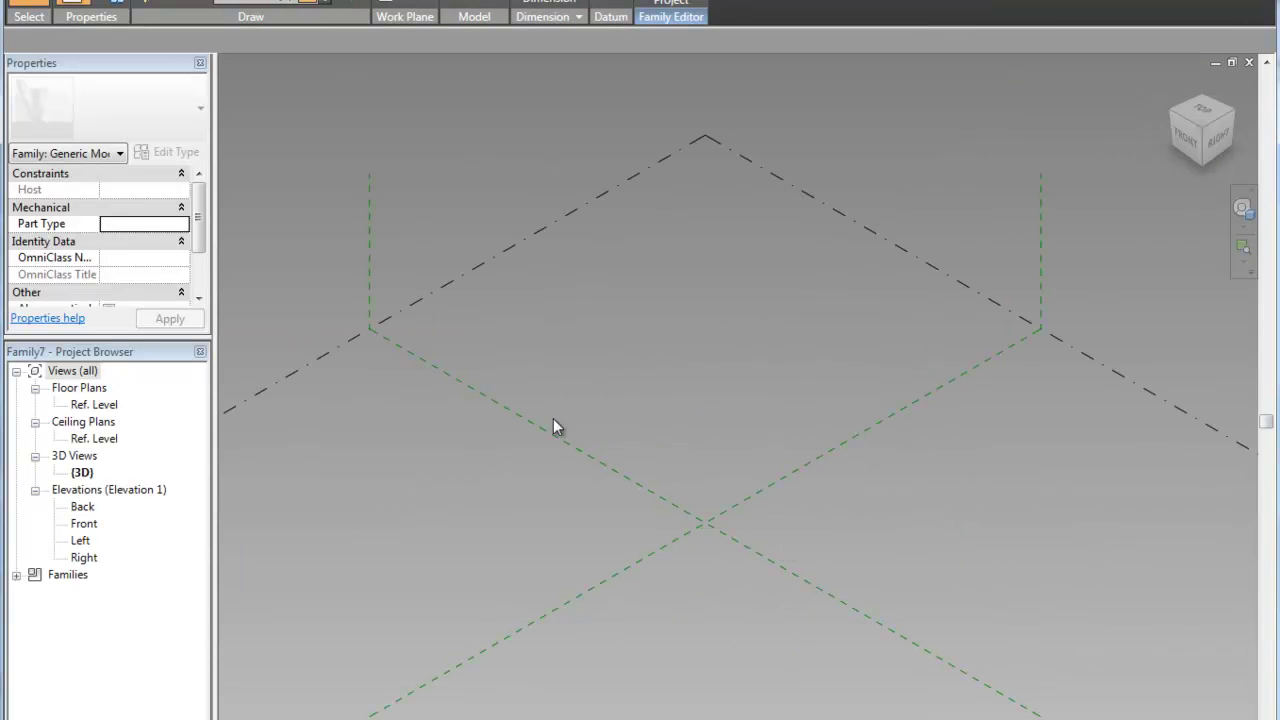
{"action": "key", "text": "p"}
{"action": "key", "text": "t"}
{"action": "left_click", "coordinate": [709, 545]}
{"action": "left_click", "coordinate": [482, 476]}
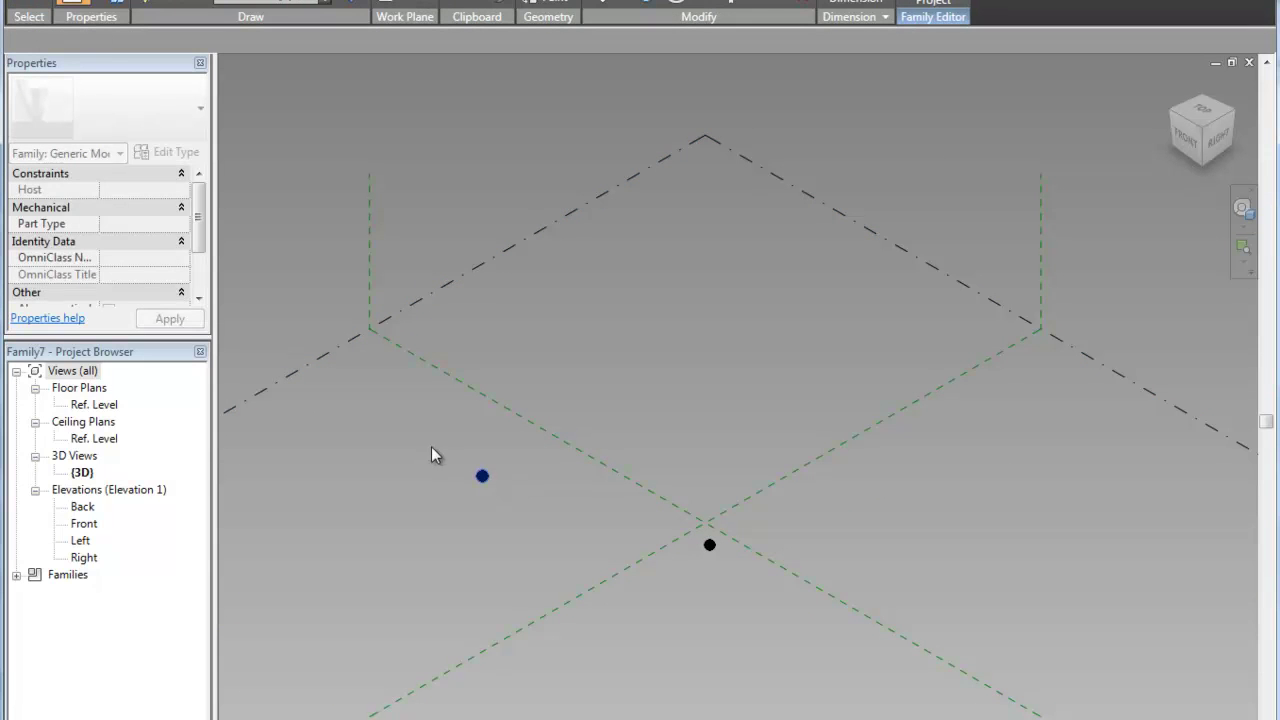
Make both reference points adaptive
{"action": "left_click_drag", "start_coordinate": [404, 409], "coordinate": [795, 614]}
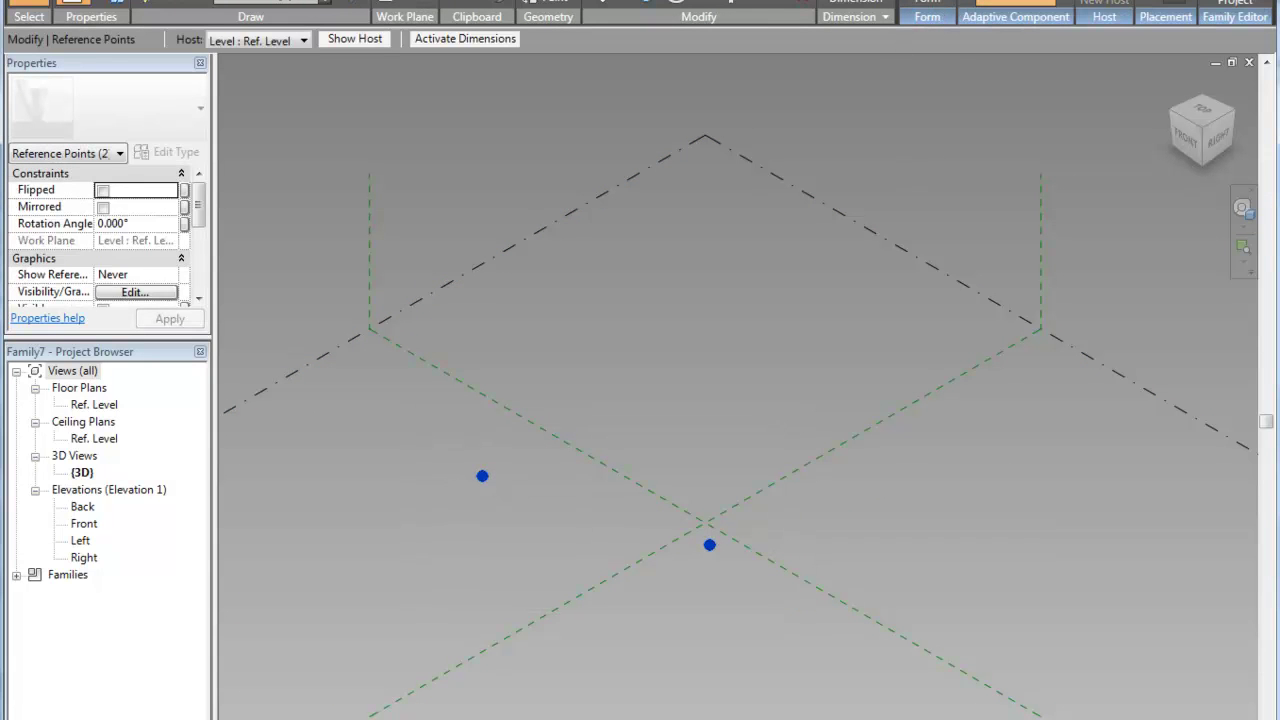
{"action": "left_click", "coordinate": [1015, 3]}
{"action": "left_click", "coordinate": [673, 430]}
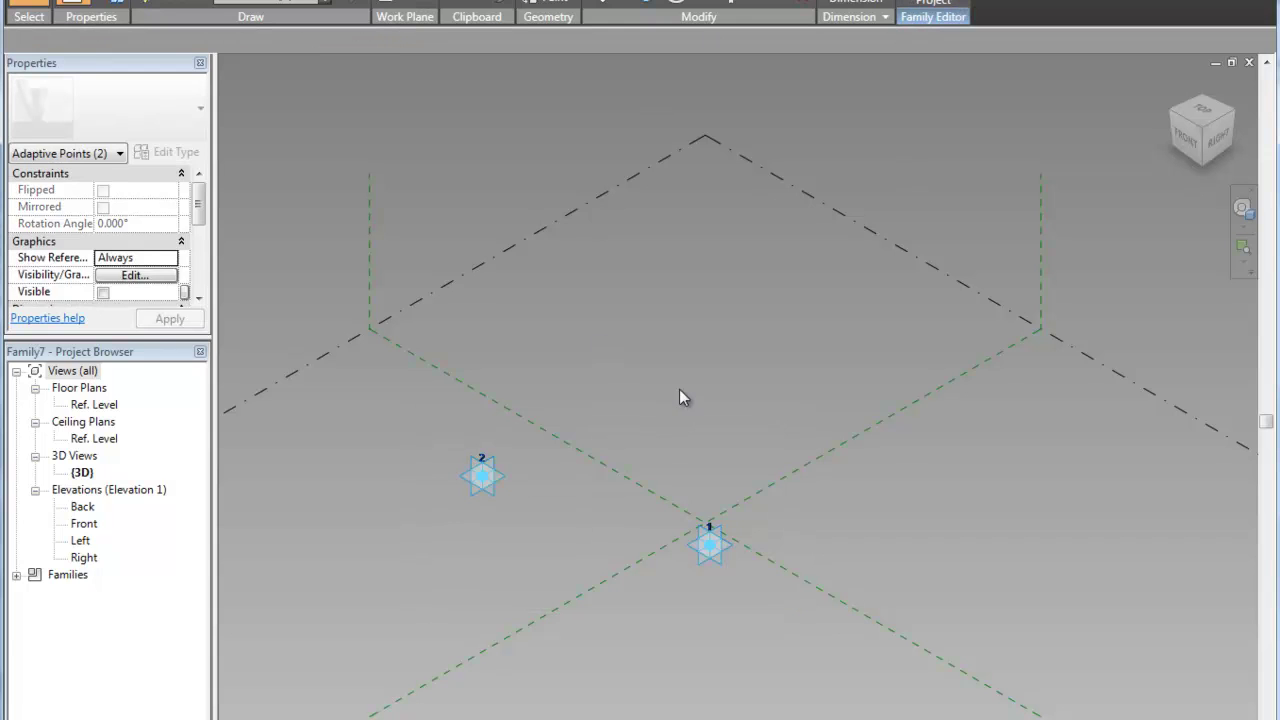
Raise adaptive point 2 vertically, well above the reference level
{"action": "left_click", "coordinate": [482, 476]}
{"action": "left_click_drag", "start_coordinate": [491, 439], "coordinate": [507, 150]}
{"action": "left_click", "coordinate": [640, 360]}
{"action": "middle_click_drag", "start_coordinate": [569, 360], "coordinate": [543, 359], "text": "shift"}
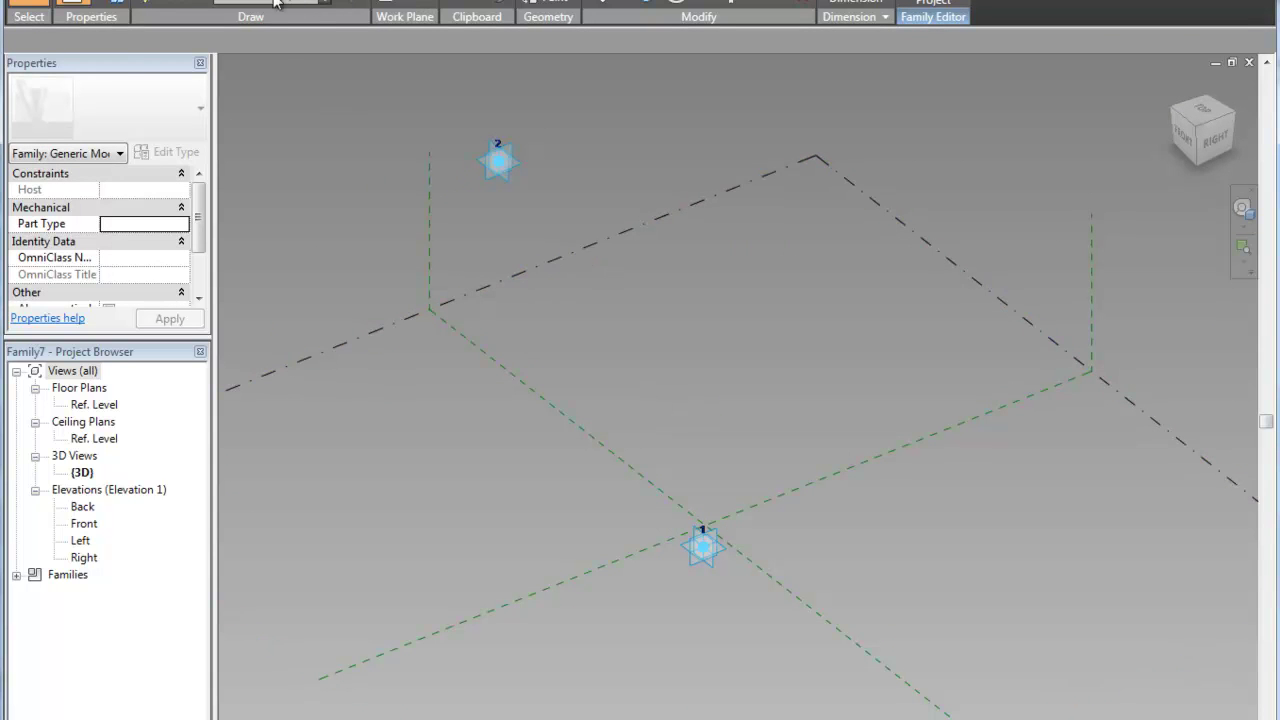
{"action": "left_click", "coordinate": [310, 2]}
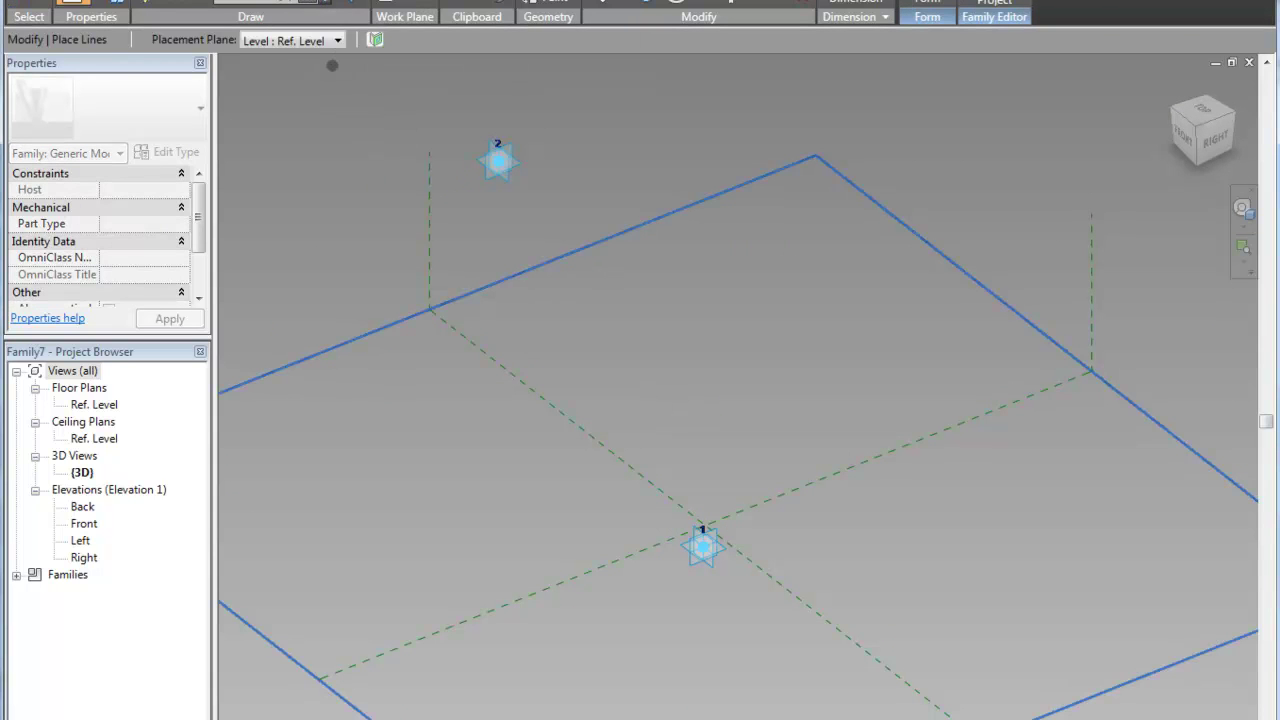
{"action": "key", "text": "Escape"}
{"action": "key", "text": "Escape"}
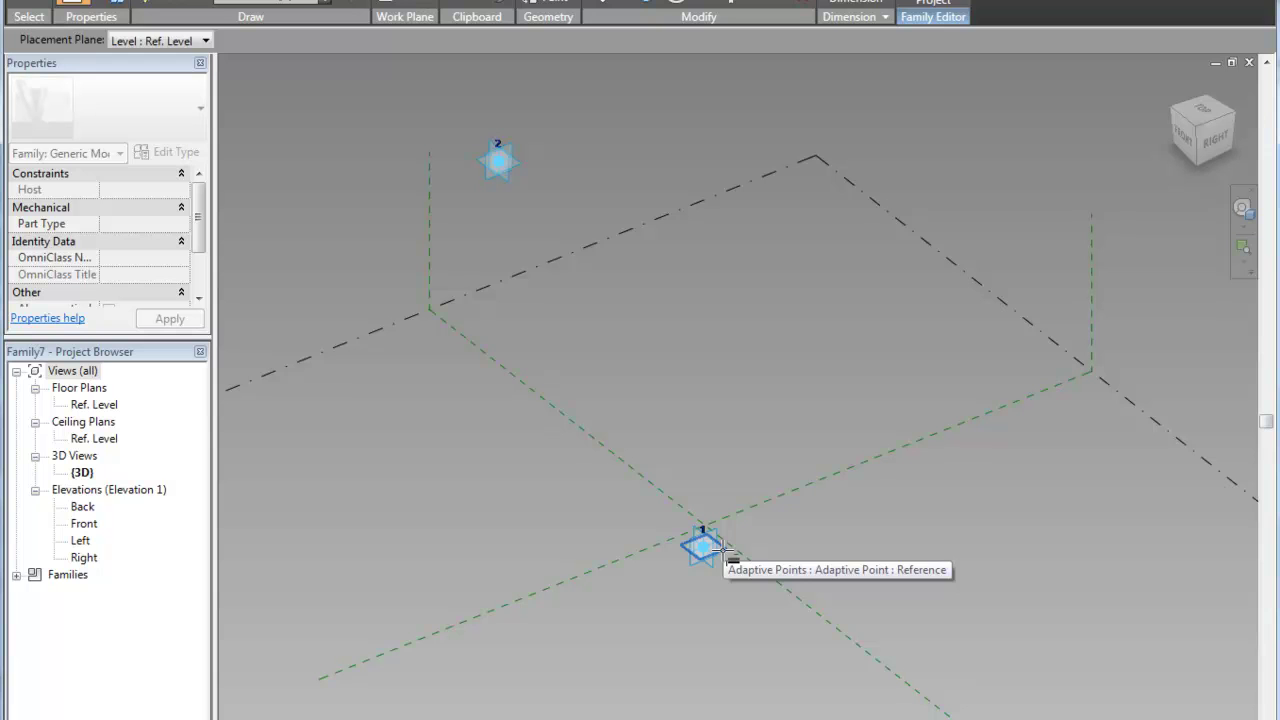
Set adaptive point 1's horizontal plane as the work plane and place a reference point on it at that adaptive point
{"action": "left_click", "coordinate": [723, 550]}
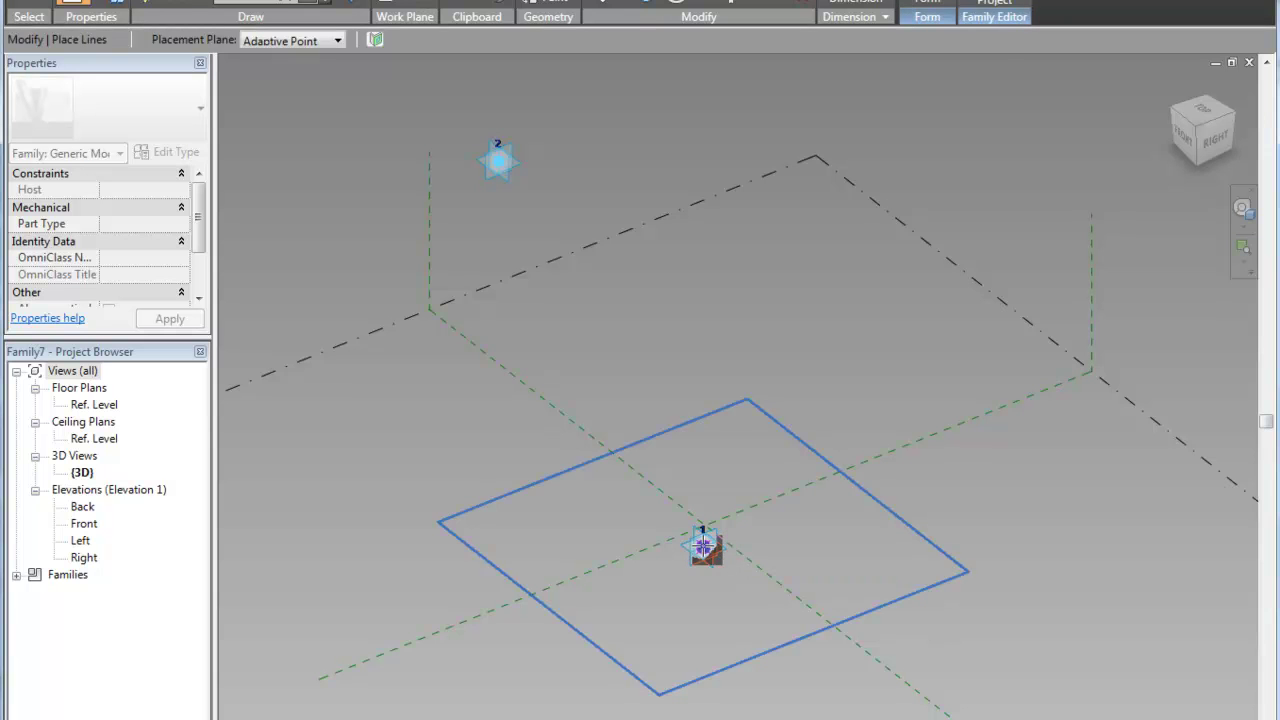
{"action": "key", "text": "Escape"}
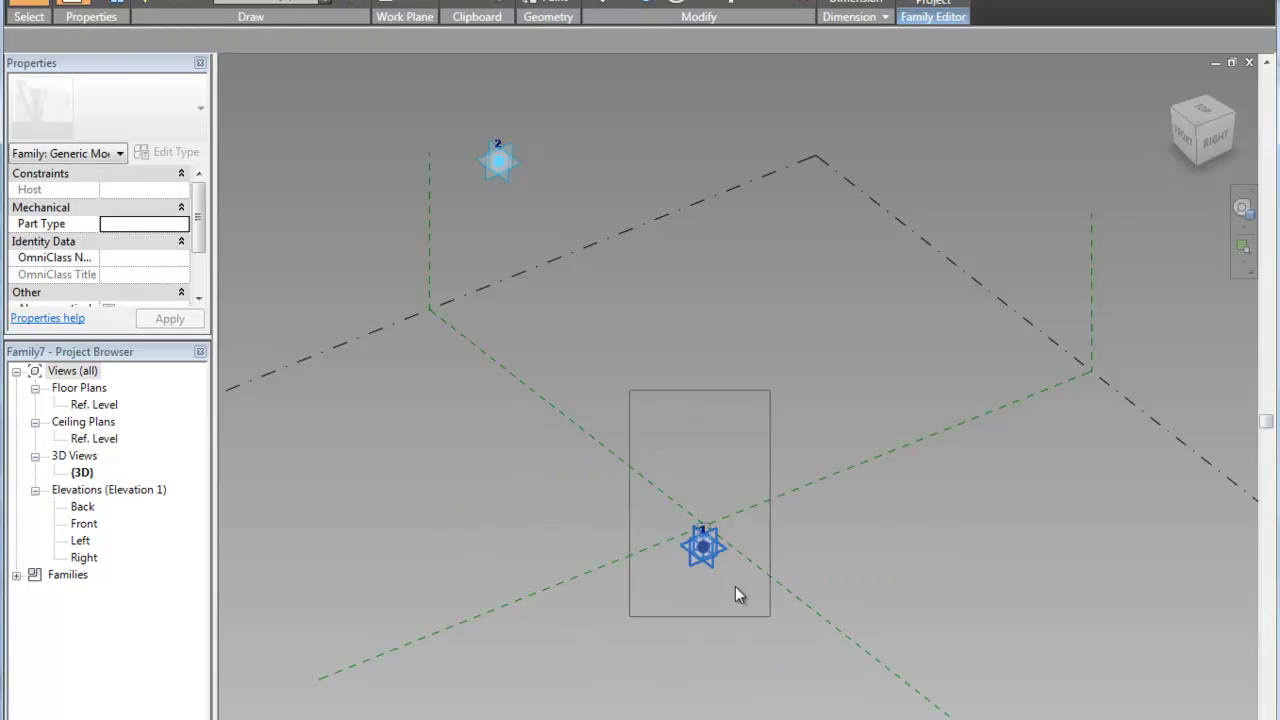
Filter the selection to exclude Adaptive Points and raise the hosted reference point about 22' straight above adaptive point 1
{"action": "left_click_drag", "start_coordinate": [737, 594], "coordinate": [880, 688]}
{"action": "left_click", "coordinate": [1155, 16]}
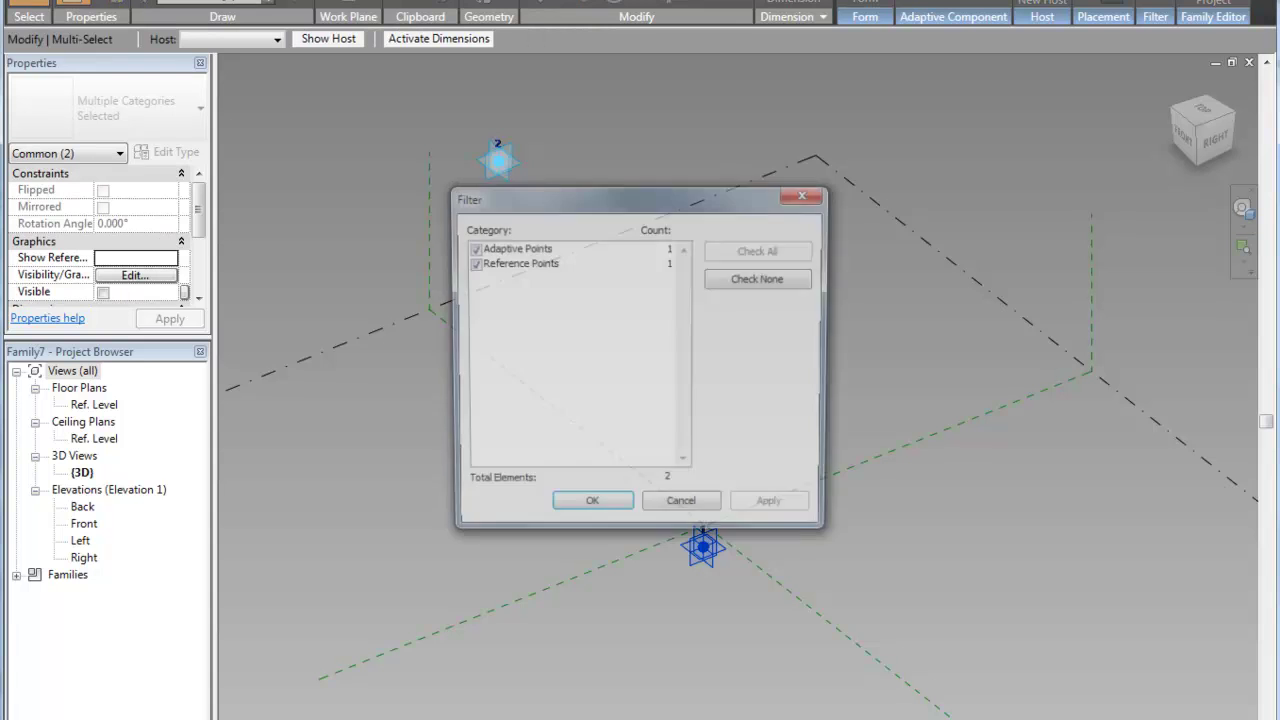
{"action": "left_click", "coordinate": [470, 247]}
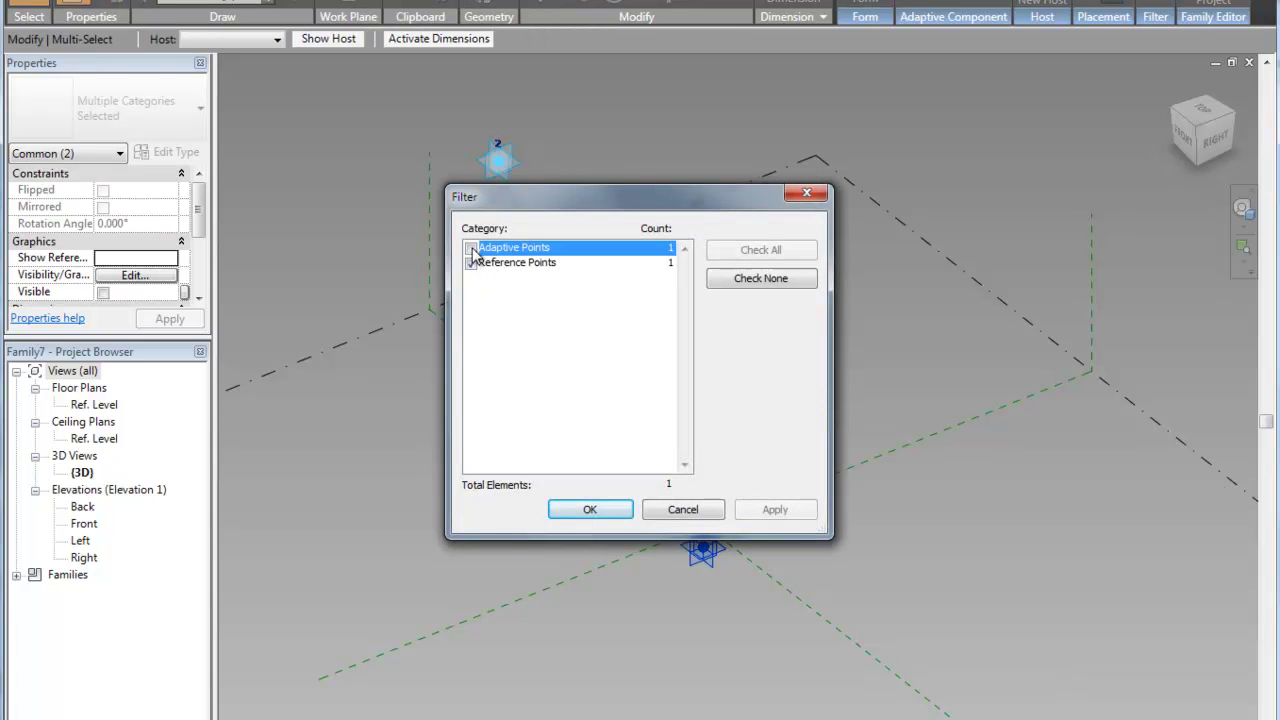
{"action": "left_click", "coordinate": [589, 509]}
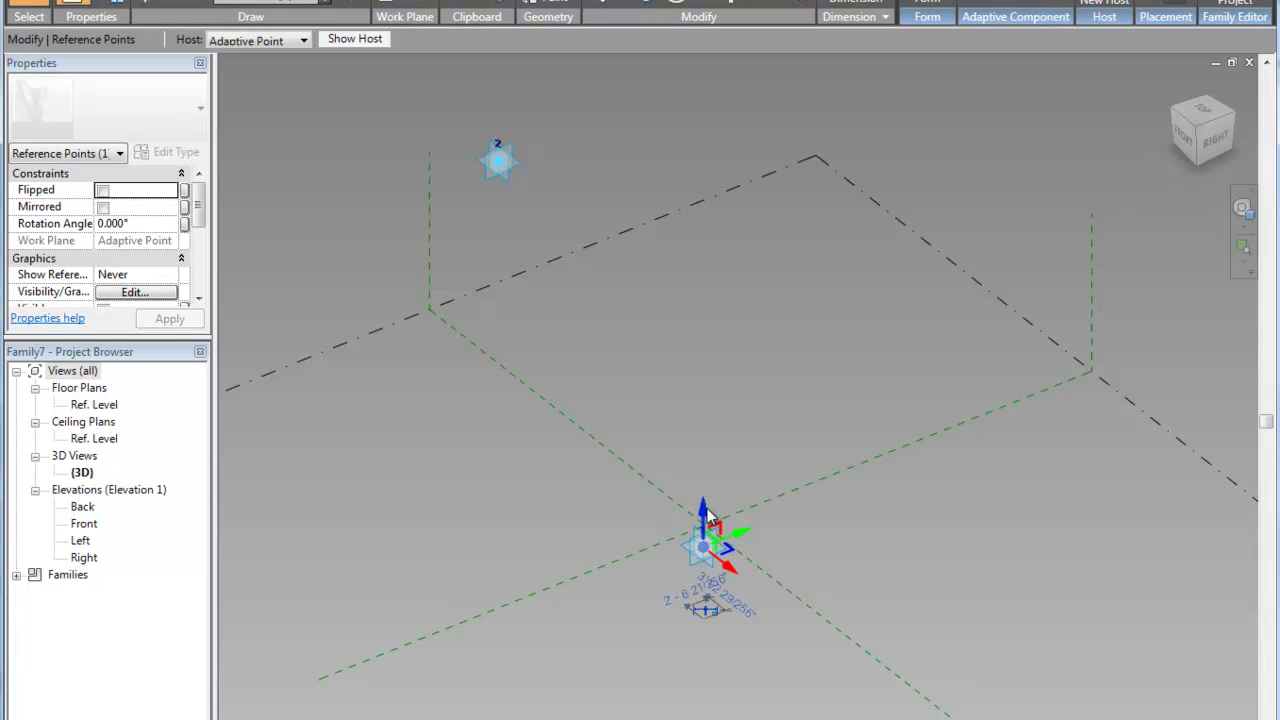
{"action": "left_click_drag", "start_coordinate": [707, 512], "coordinate": [690, 340]}
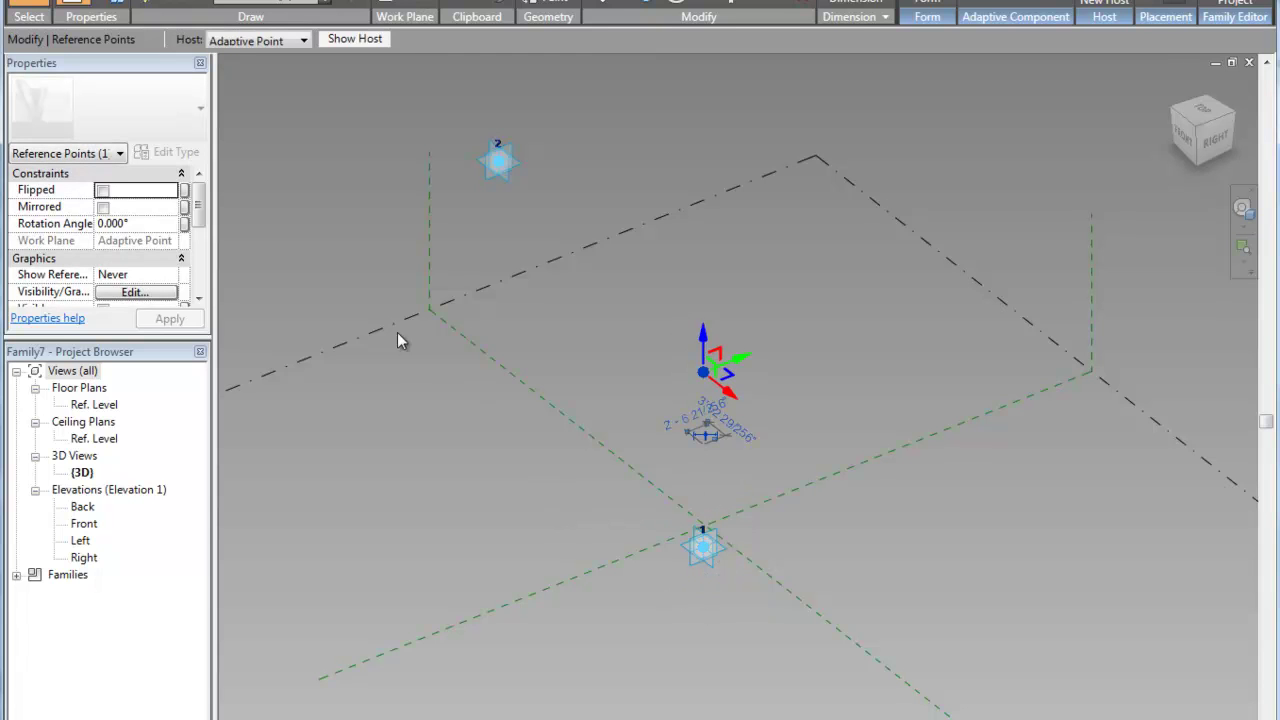
{"action": "left_click", "coordinate": [570, 500]}
Move adaptive point 1 a short distance horizontally to test that the hosted reference point follows it
{"action": "left_click", "coordinate": [703, 545]}
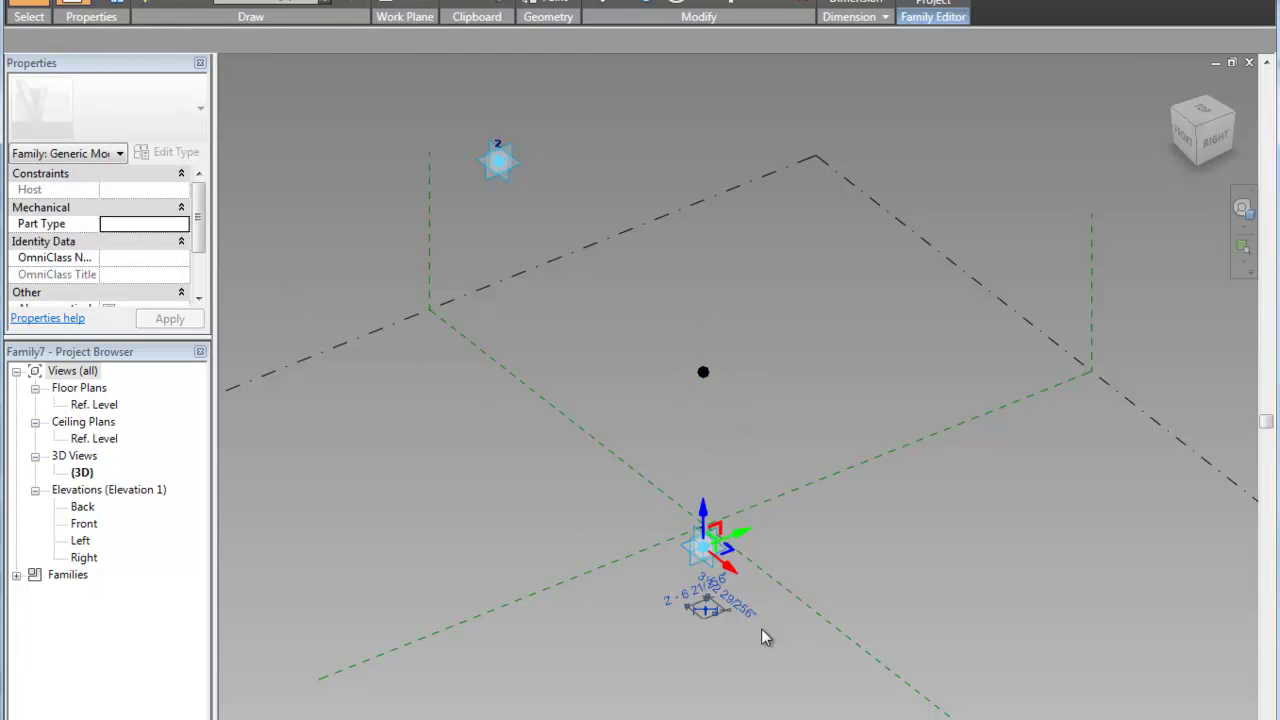
{"action": "left_click_drag", "start_coordinate": [728, 557], "coordinate": [778, 550]}
{"action": "left_click", "coordinate": [646, 652]}
{"action": "middle_click_drag", "start_coordinate": [646, 652], "coordinate": [560, 664], "text": "shift"}
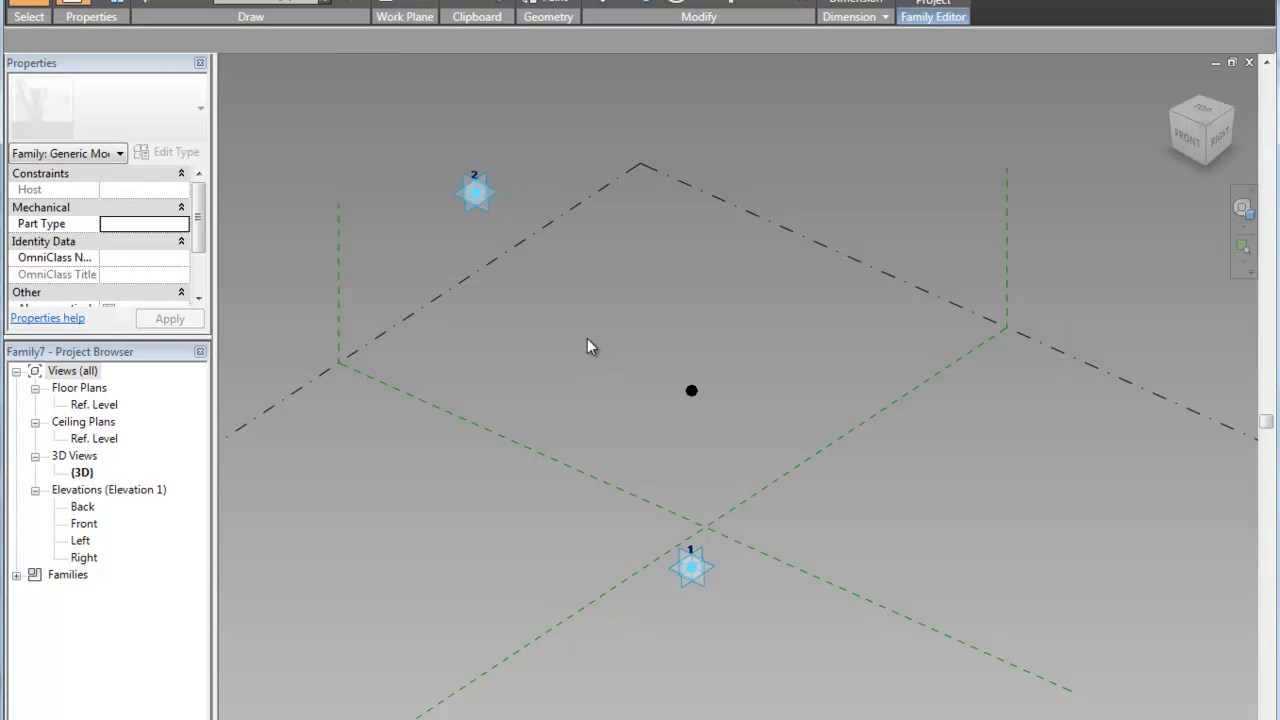
Link the hosted reference point's Offset to a new family type parameter named H
{"action": "left_click_drag", "start_coordinate": [736, 417], "coordinate": [738, 420]}
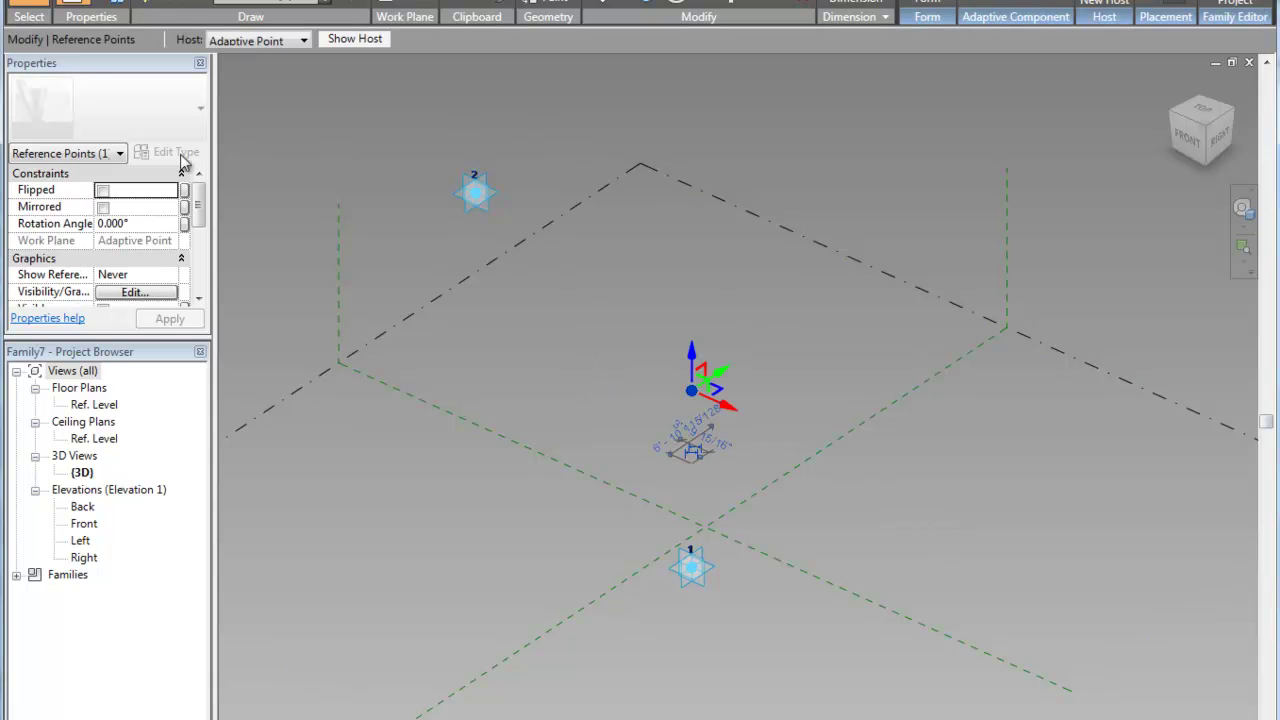
{"action": "left_click_drag", "start_coordinate": [145, 335], "coordinate": [146, 512]}
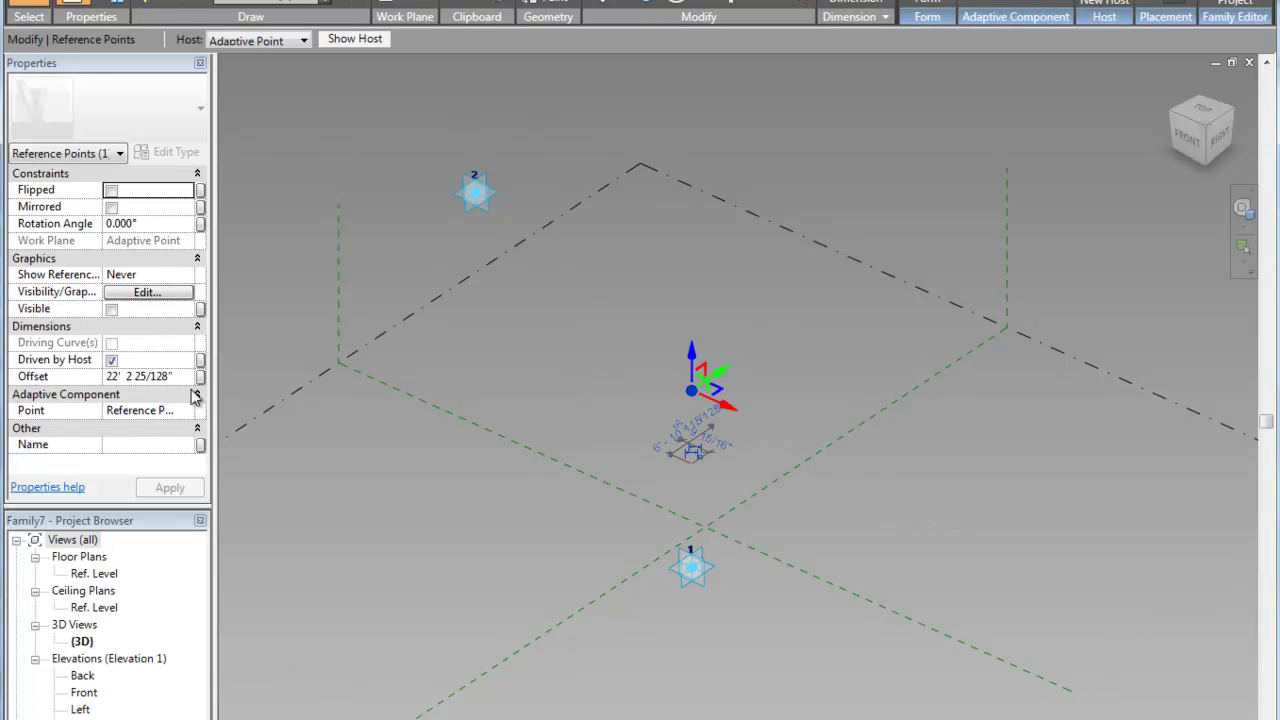
{"action": "left_click", "coordinate": [200, 377]}
{"action": "left_click", "coordinate": [940, 442]}
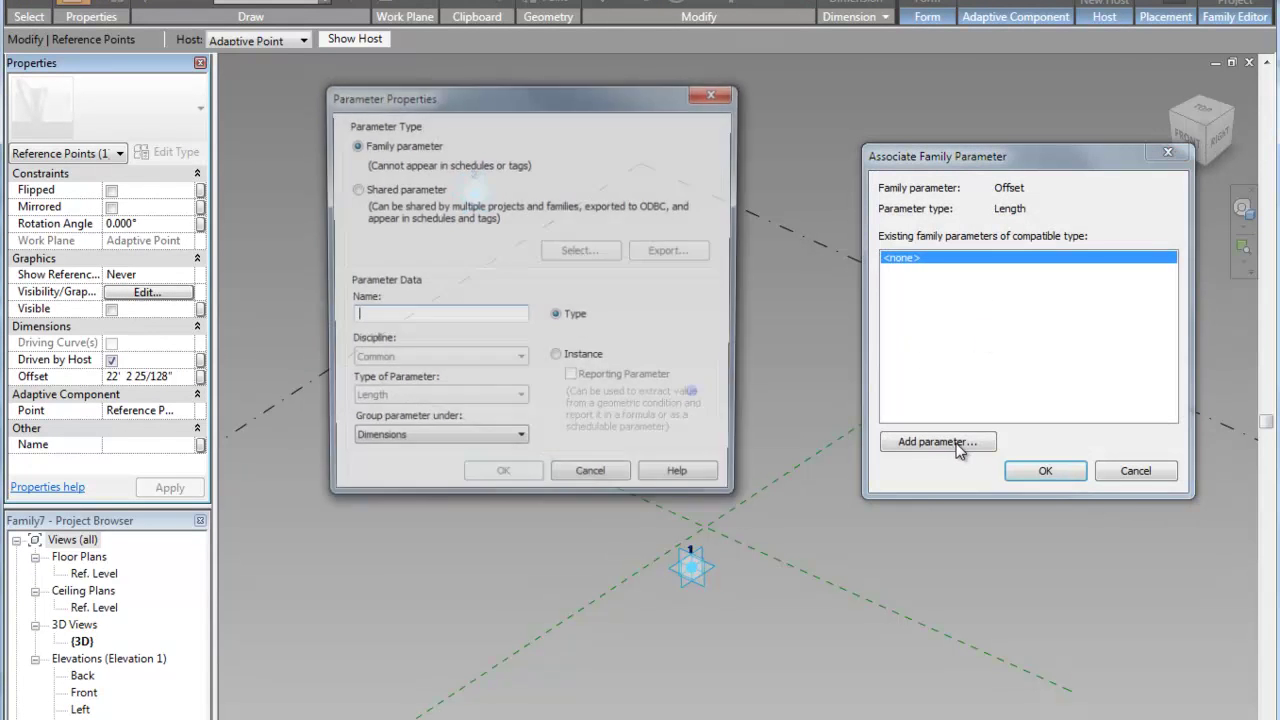
{"action": "type", "text": "H"}
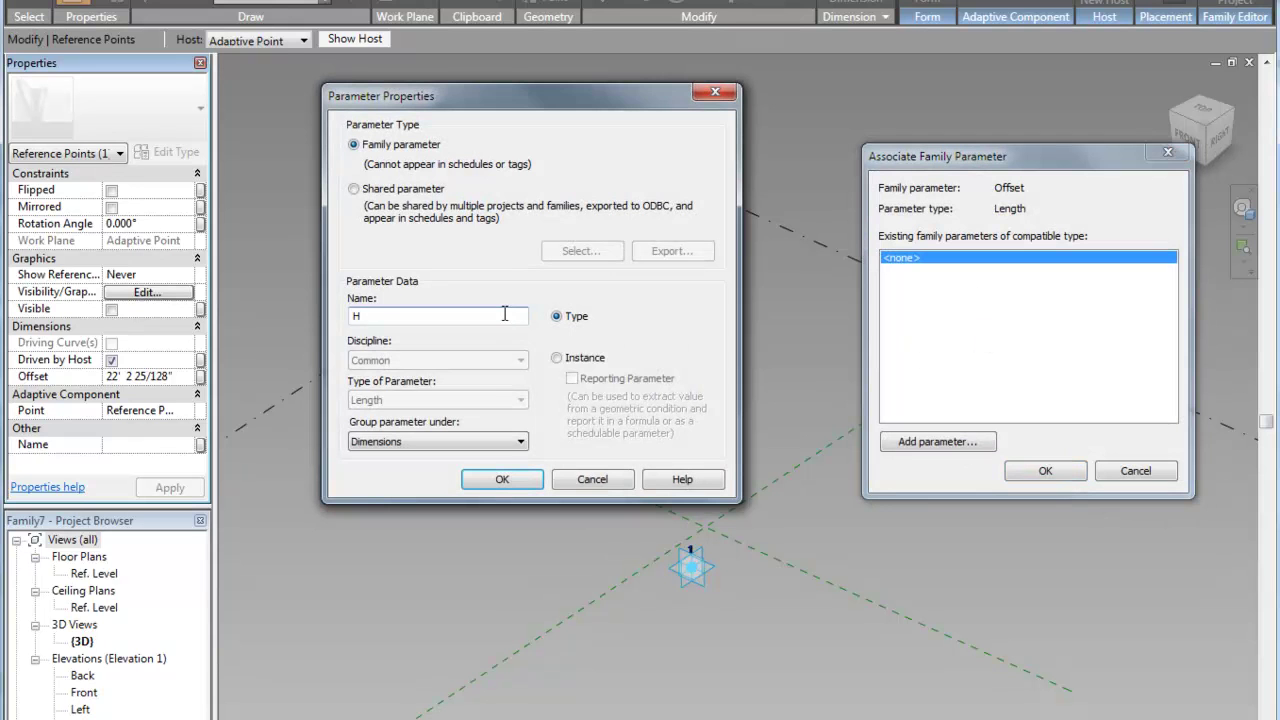
{"action": "left_click", "coordinate": [503, 480]}
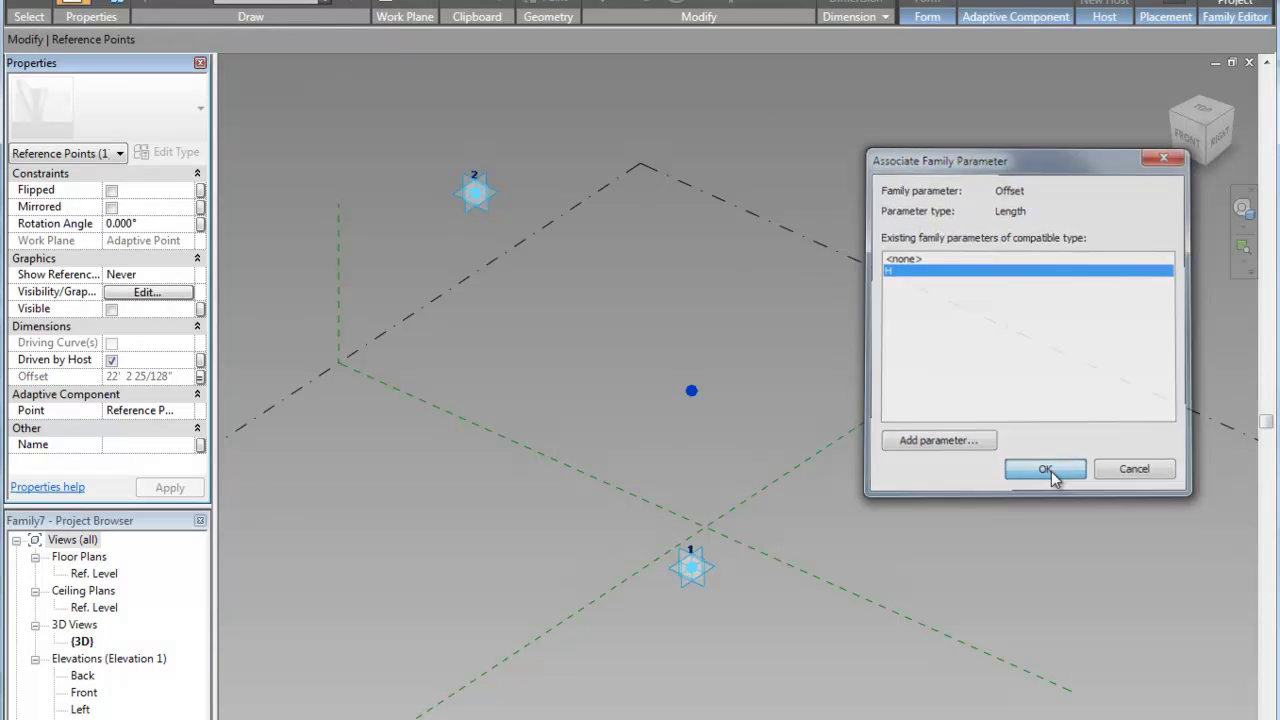
{"action": "left_click", "coordinate": [1045, 471]}
Create a line through adaptive point 1 and the hosted reference point above it to form the post
{"action": "left_click_drag", "start_coordinate": [607, 303], "coordinate": [741, 633]}
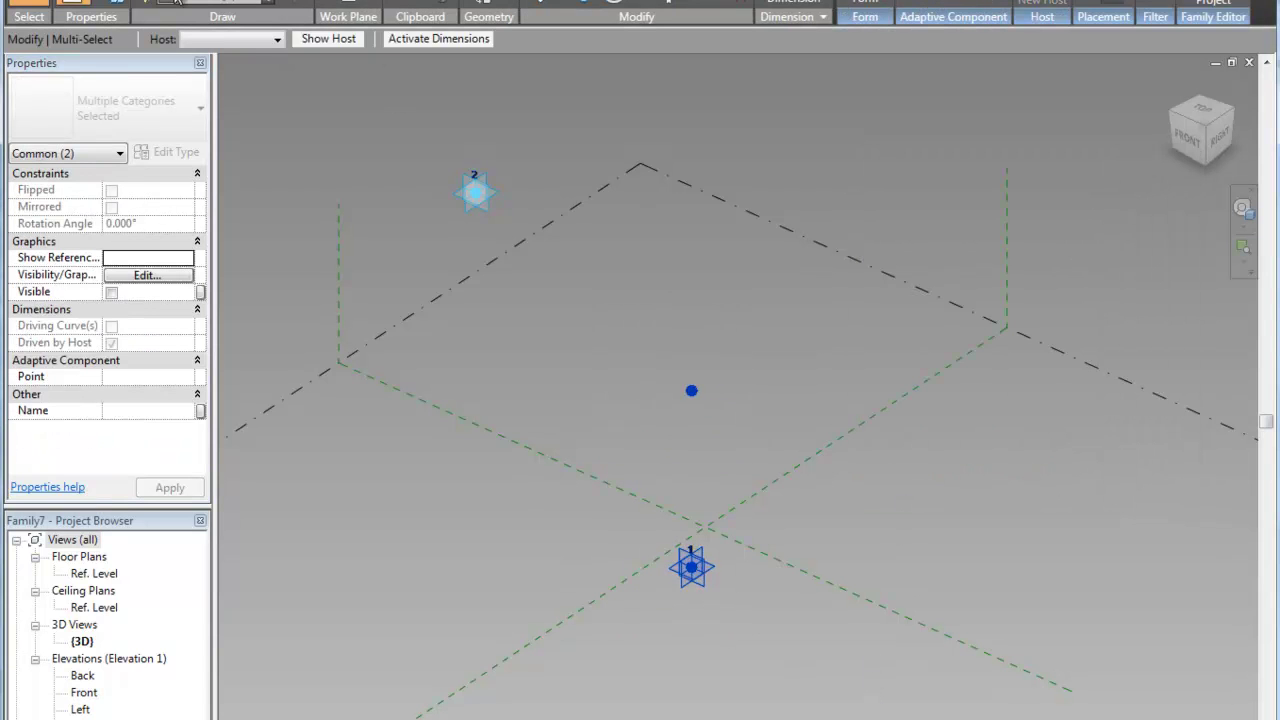
{"action": "left_click", "coordinate": [176, 2]}
{"action": "left_click", "coordinate": [589, 331]}
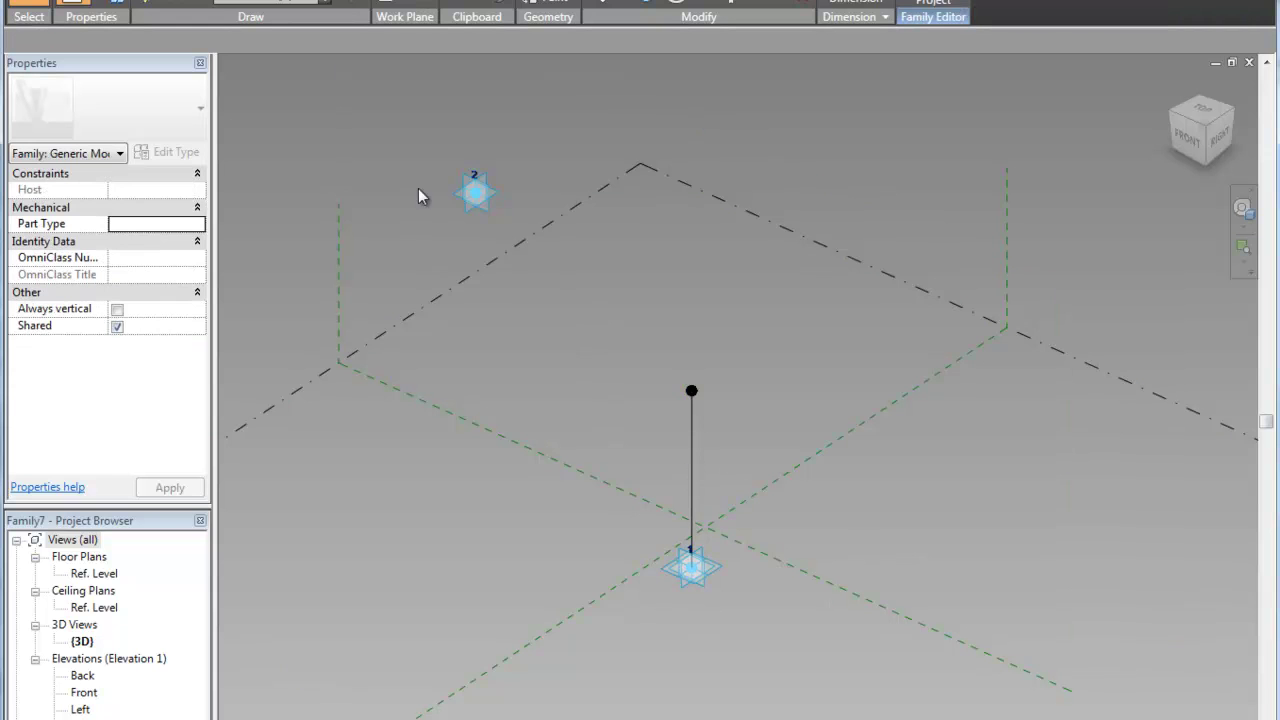
Create a line through adaptive point 2 and the hosted reference point and convert it to a reference line
{"action": "left_click_drag", "start_coordinate": [403, 99], "coordinate": [748, 417]}
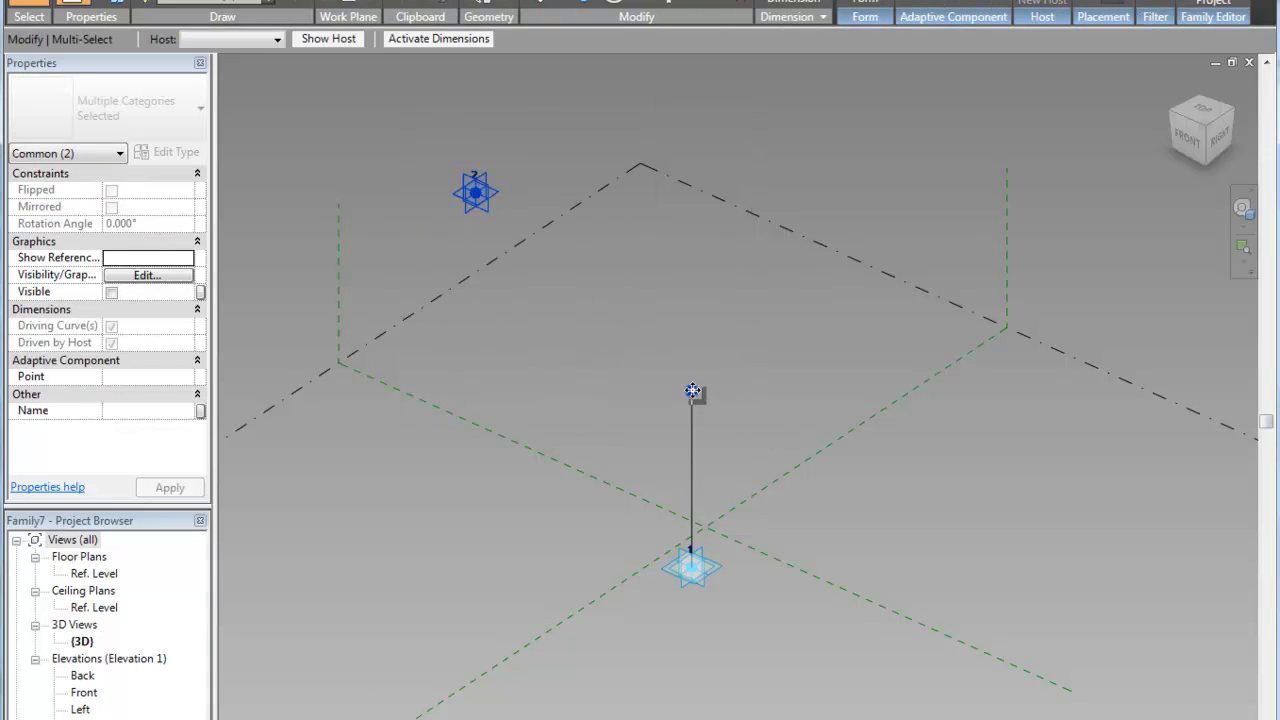
{"action": "left_click", "coordinate": [173, 4]}
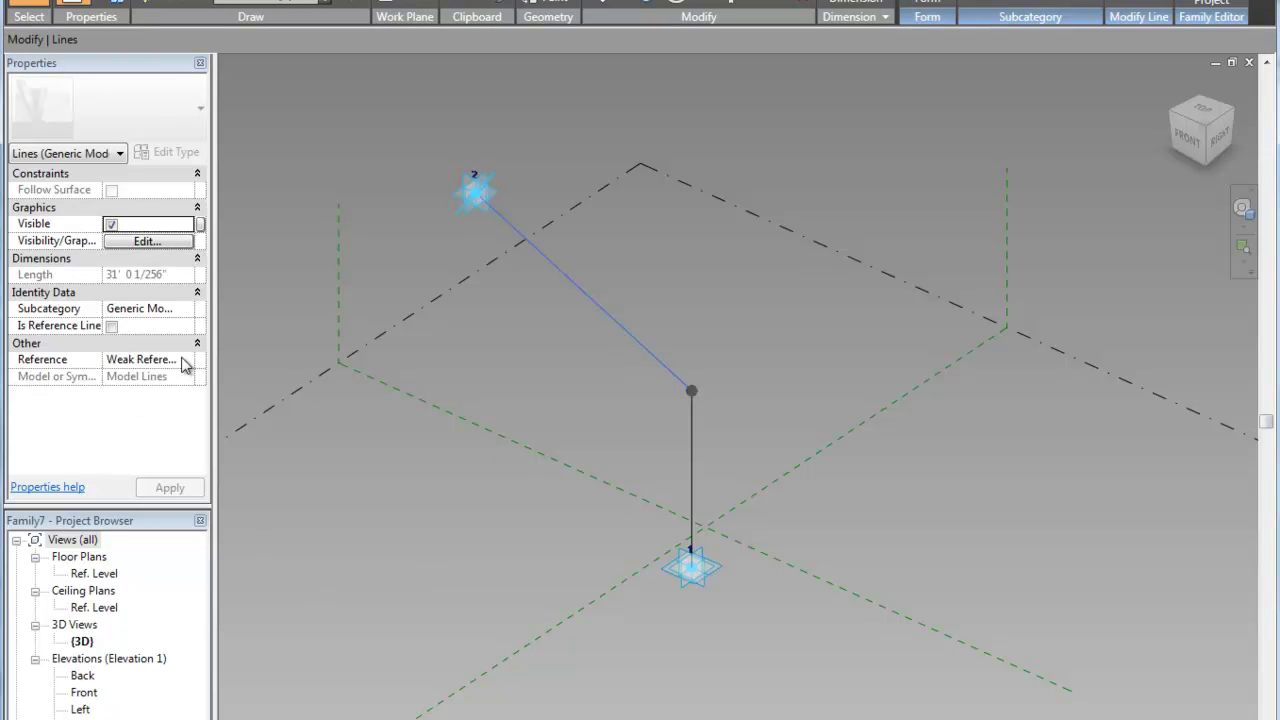
{"action": "left_click", "coordinate": [112, 325]}
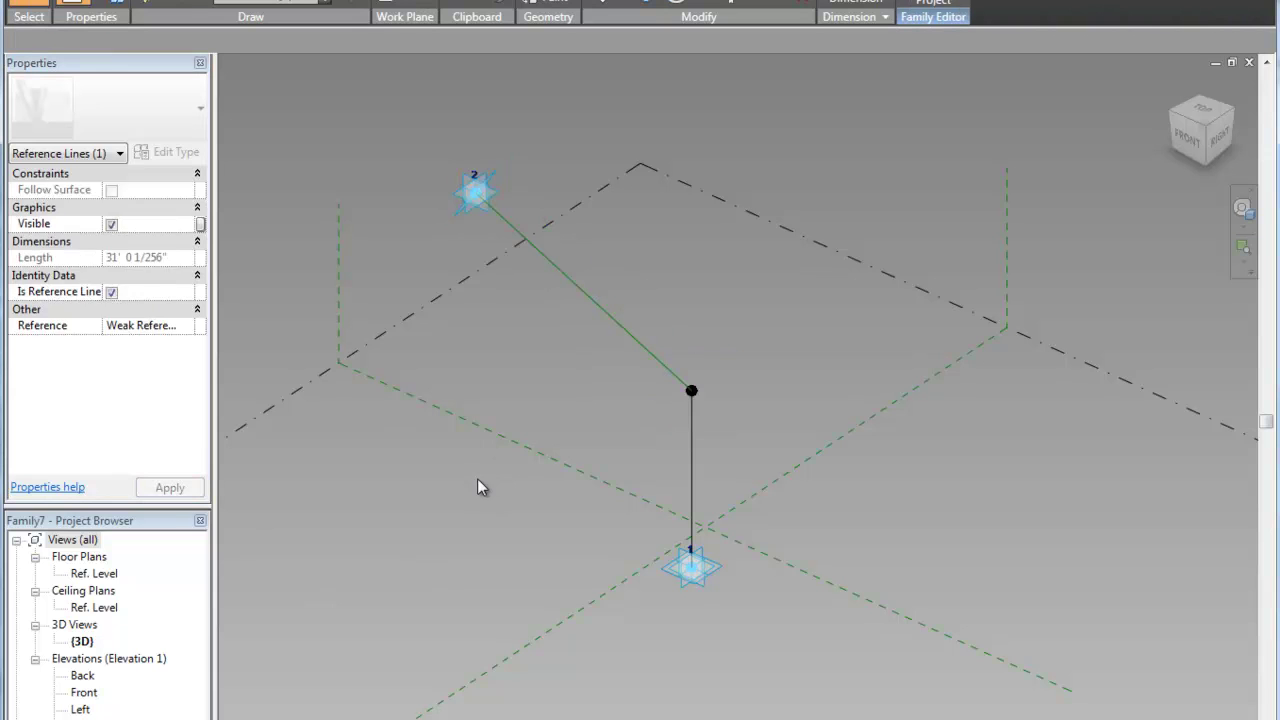
{"action": "left_click", "coordinate": [477, 487]}
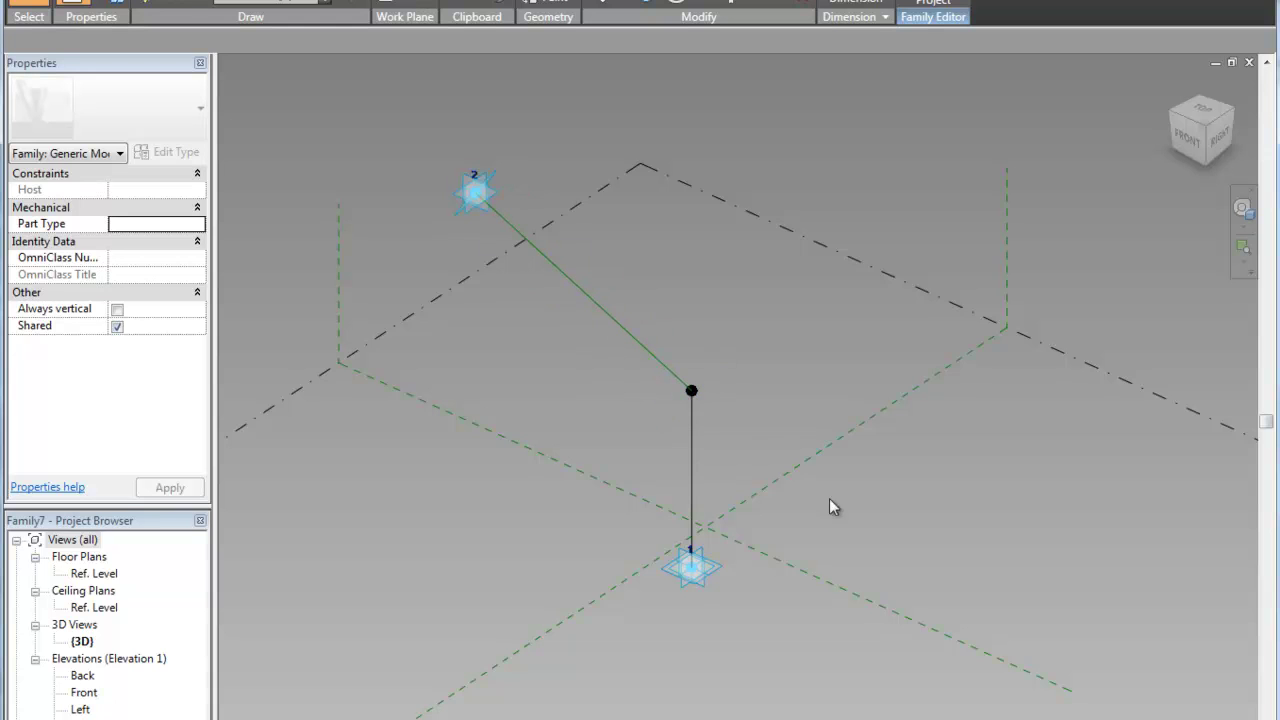
Set the plane of the reference line between adaptive point 2 and the post's upper point as the work plane
{"action": "middle_click_drag", "start_coordinate": [918, 522], "coordinate": [809, 547], "text": "shift"}
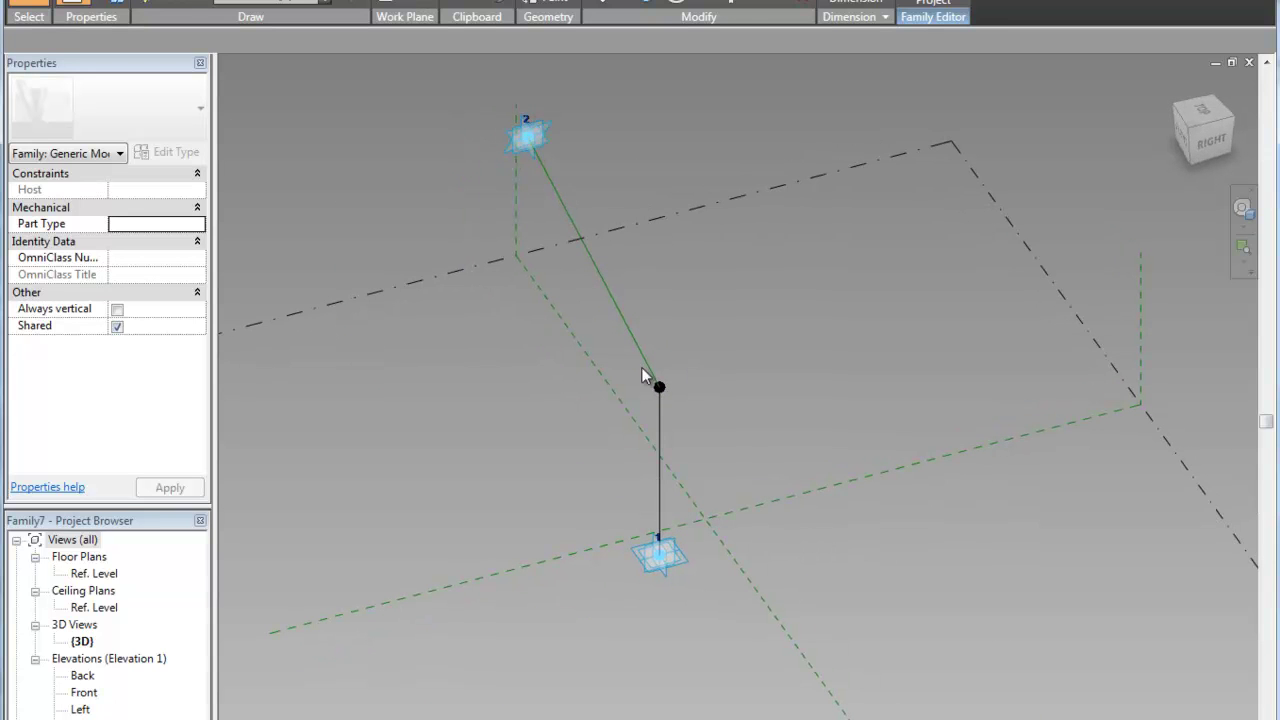
{"action": "middle_click_drag", "start_coordinate": [921, 716], "coordinate": [876, 545]}
{"action": "key", "text": "l"}
{"action": "key", "text": "i"}
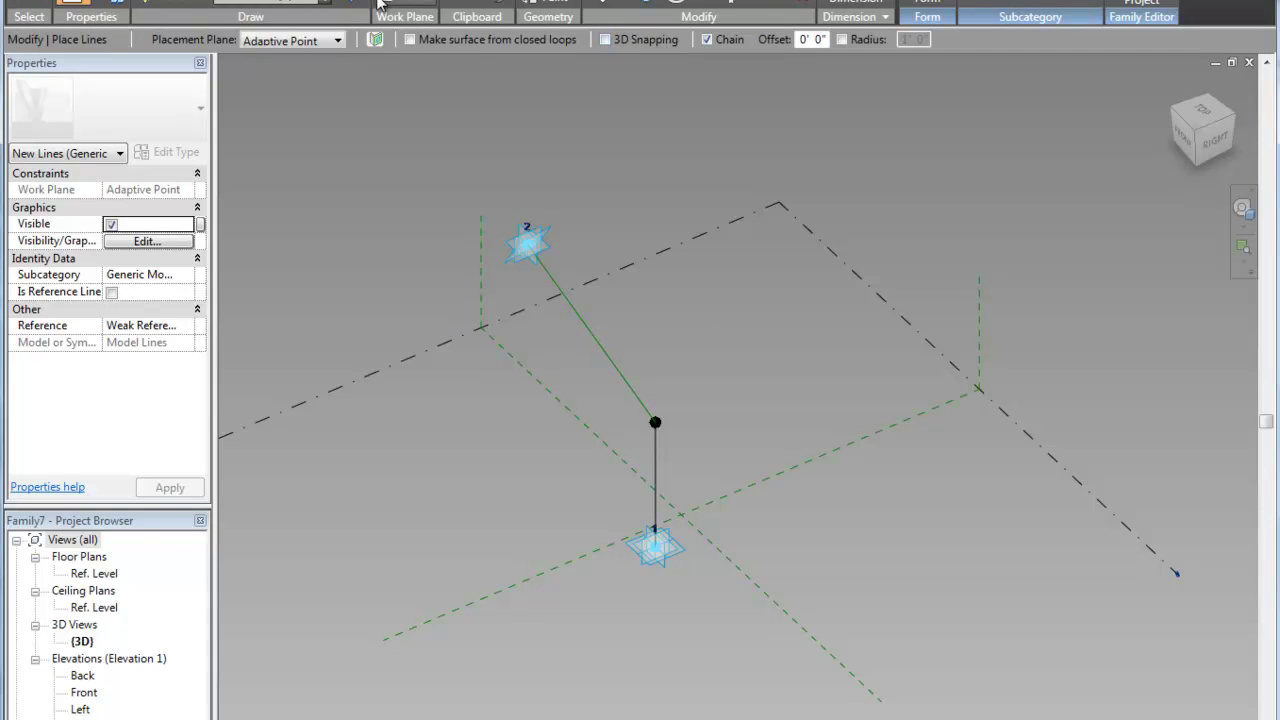
{"action": "key", "text": "Escape"}
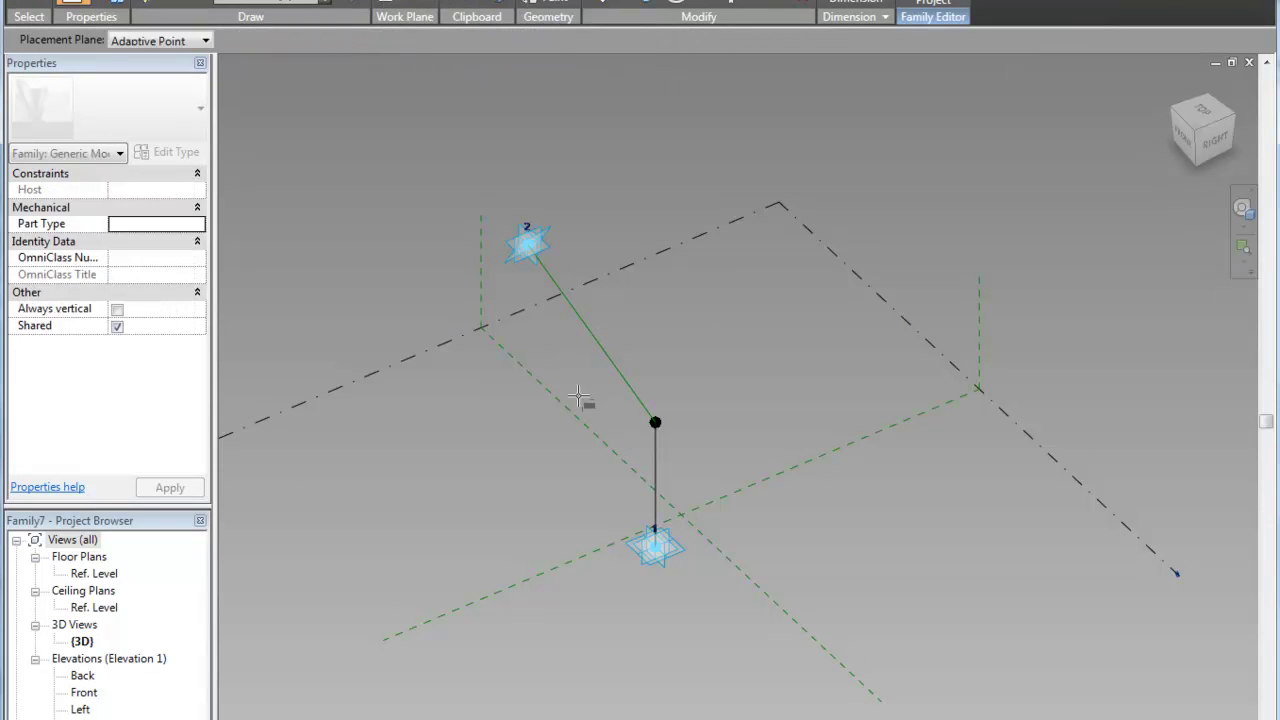
{"action": "left_click", "coordinate": [599, 346]}
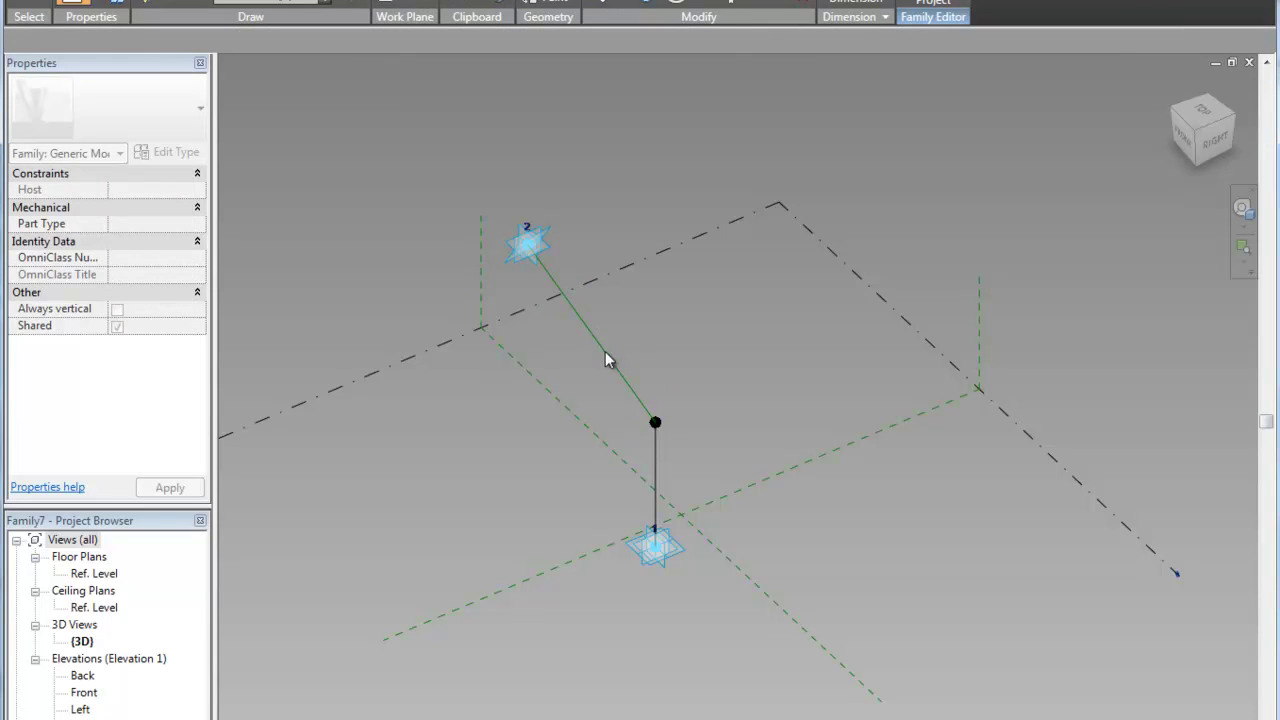
Draw a model line about 243' long from adaptive point 2, along the reference line and far past the post's upper point
{"action": "scroll", "coordinate": [780, 437], "scroll_direction": "down", "scroll_amount": 1}
{"action": "middle_click_drag", "start_coordinate": [785, 441], "coordinate": [640, 275]}
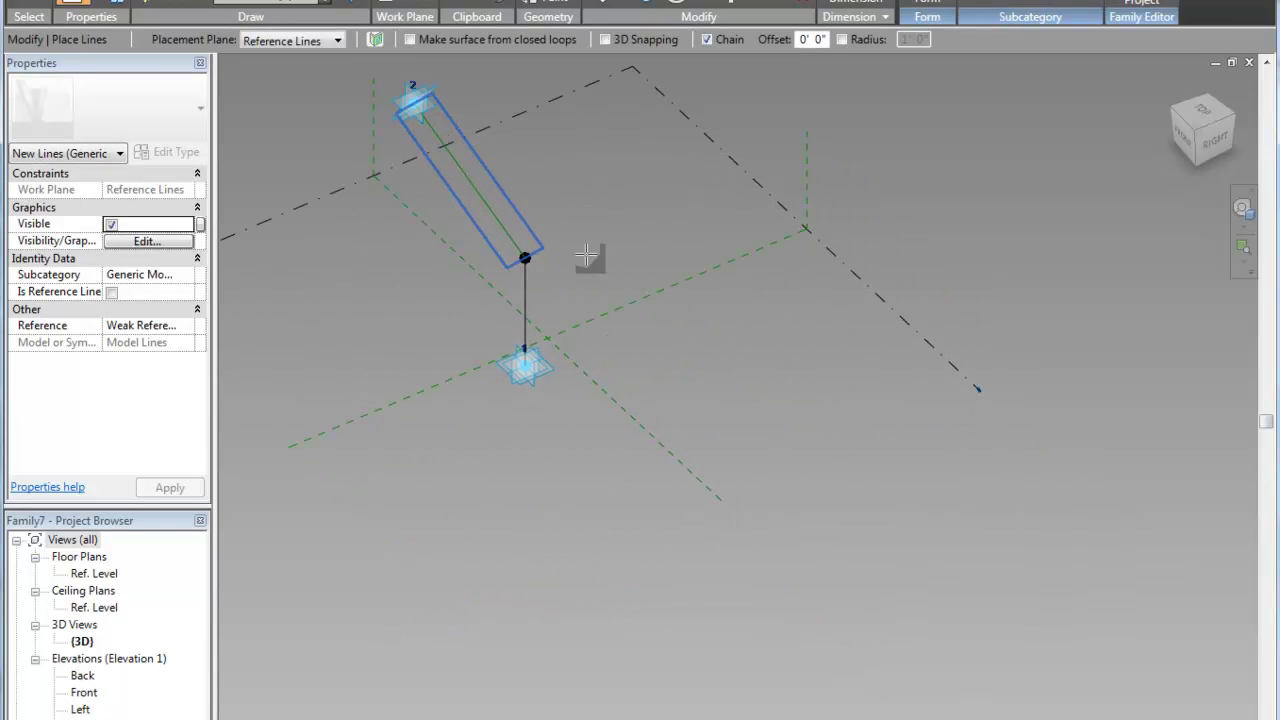
{"action": "left_click", "coordinate": [413, 101]}
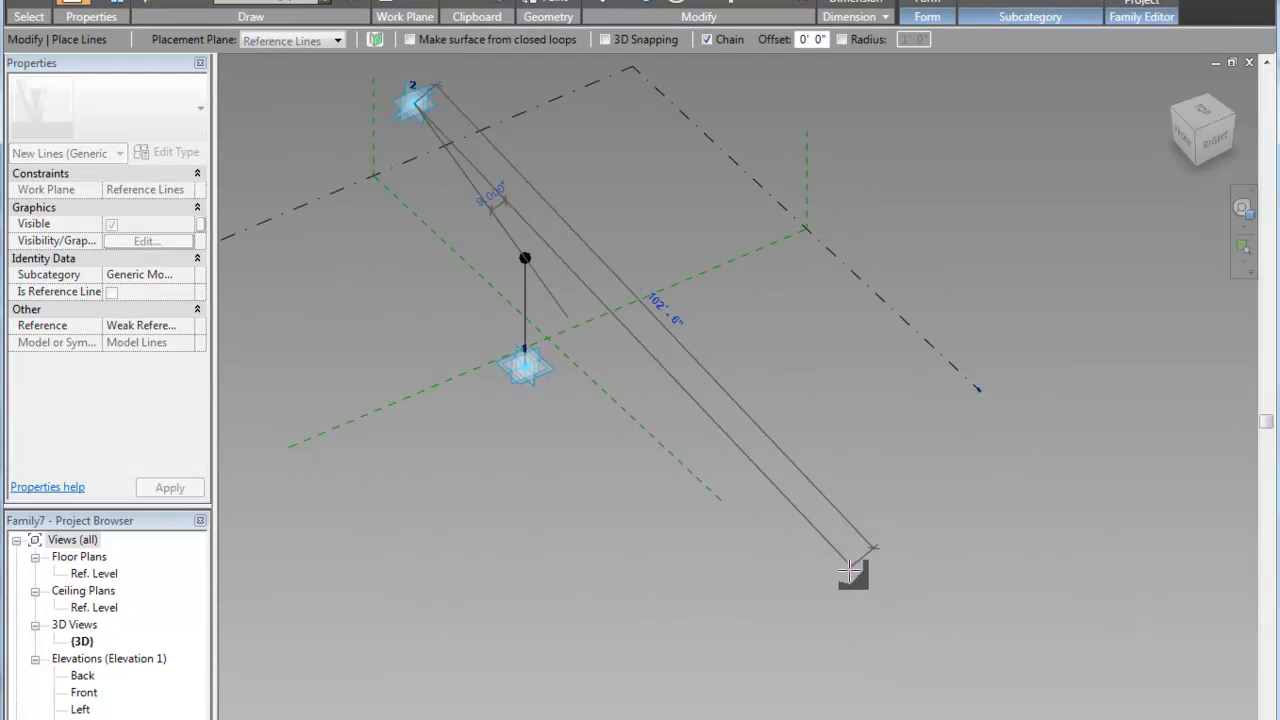
{"action": "scroll", "coordinate": [843, 586], "scroll_direction": "down", "scroll_amount": 3}
{"action": "middle_click_drag", "start_coordinate": [983, 620], "coordinate": [699, 390]}
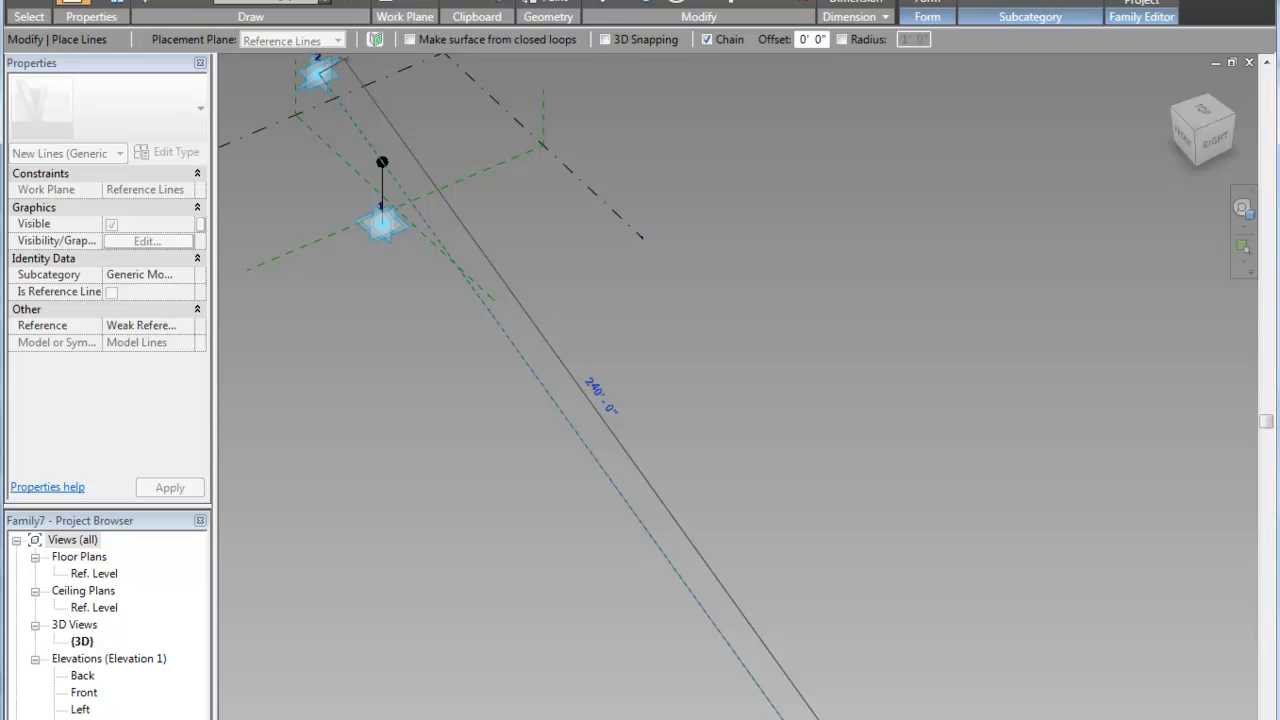
{"action": "left_click", "coordinate": [800, 718]}
{"action": "key", "text": "Escape"}
{"action": "key", "text": "Escape"}
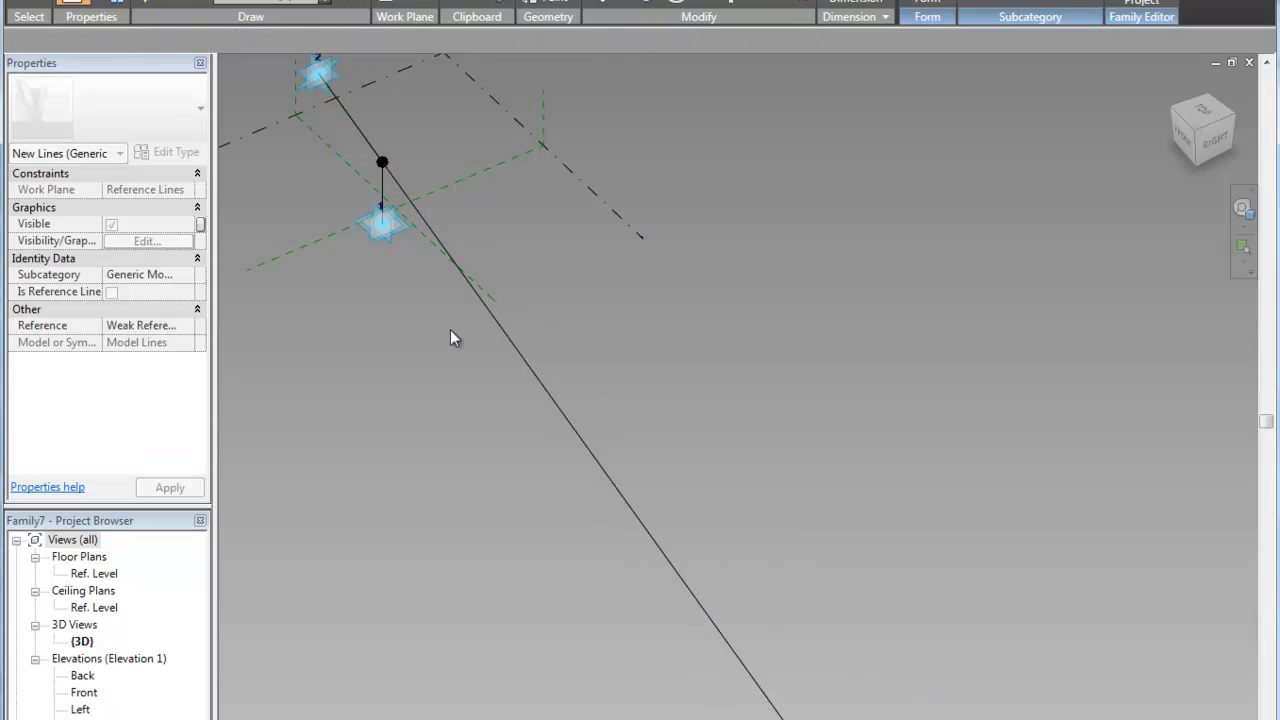
Lower adaptive point 2 a short distance vertically to test how the long projection line follows it
{"action": "middle_click_drag", "start_coordinate": [540, 307], "coordinate": [714, 329]}
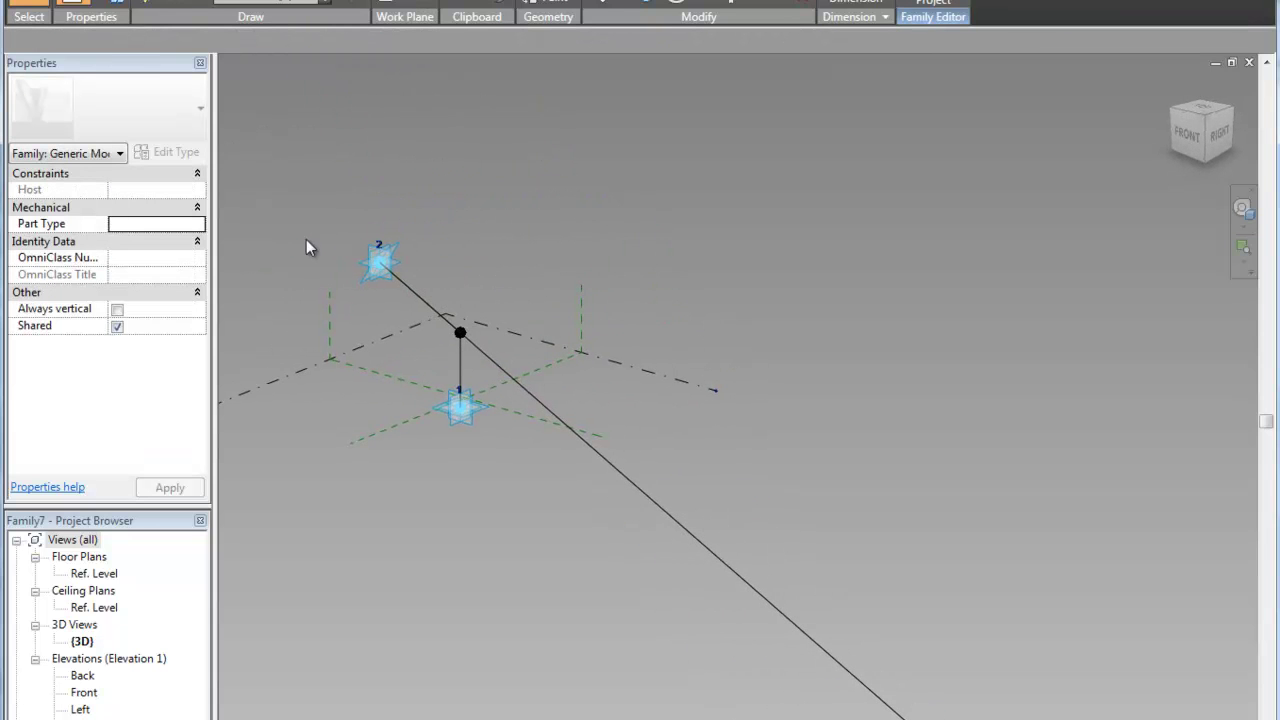
{"action": "left_click_drag", "start_coordinate": [288, 196], "coordinate": [392, 311]}
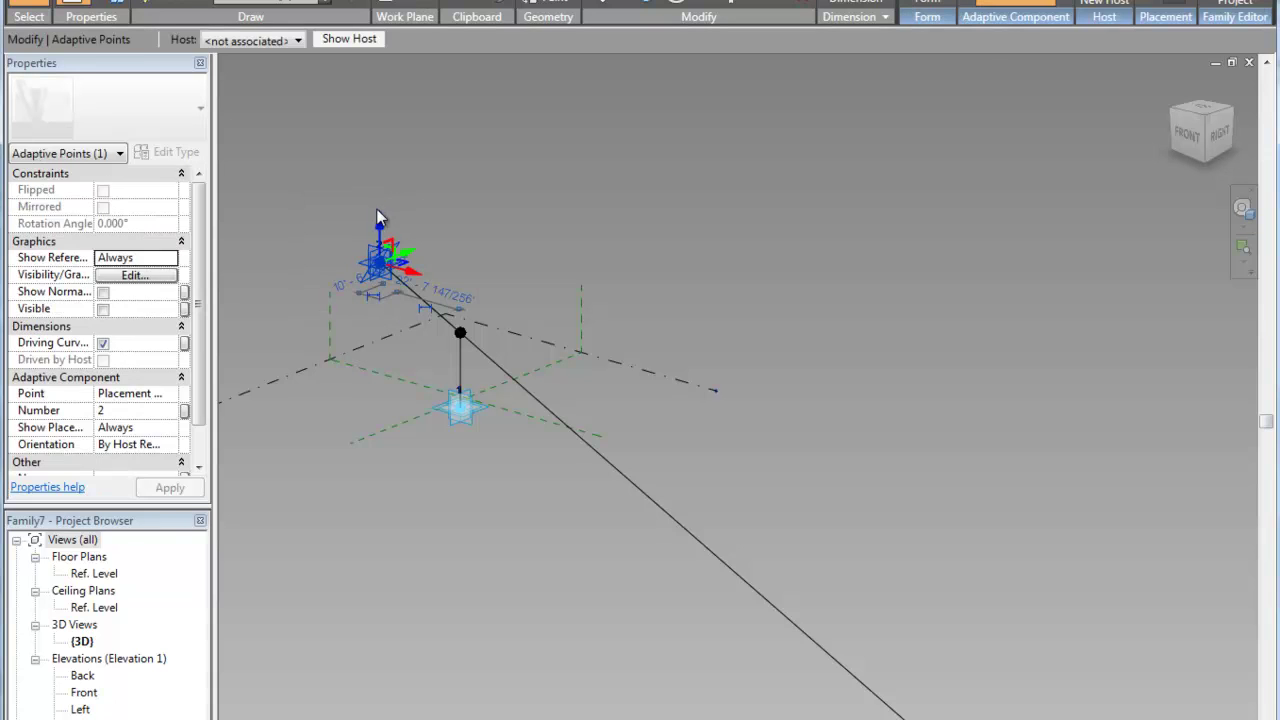
{"action": "left_click_drag", "start_coordinate": [378, 220], "coordinate": [378, 240]}
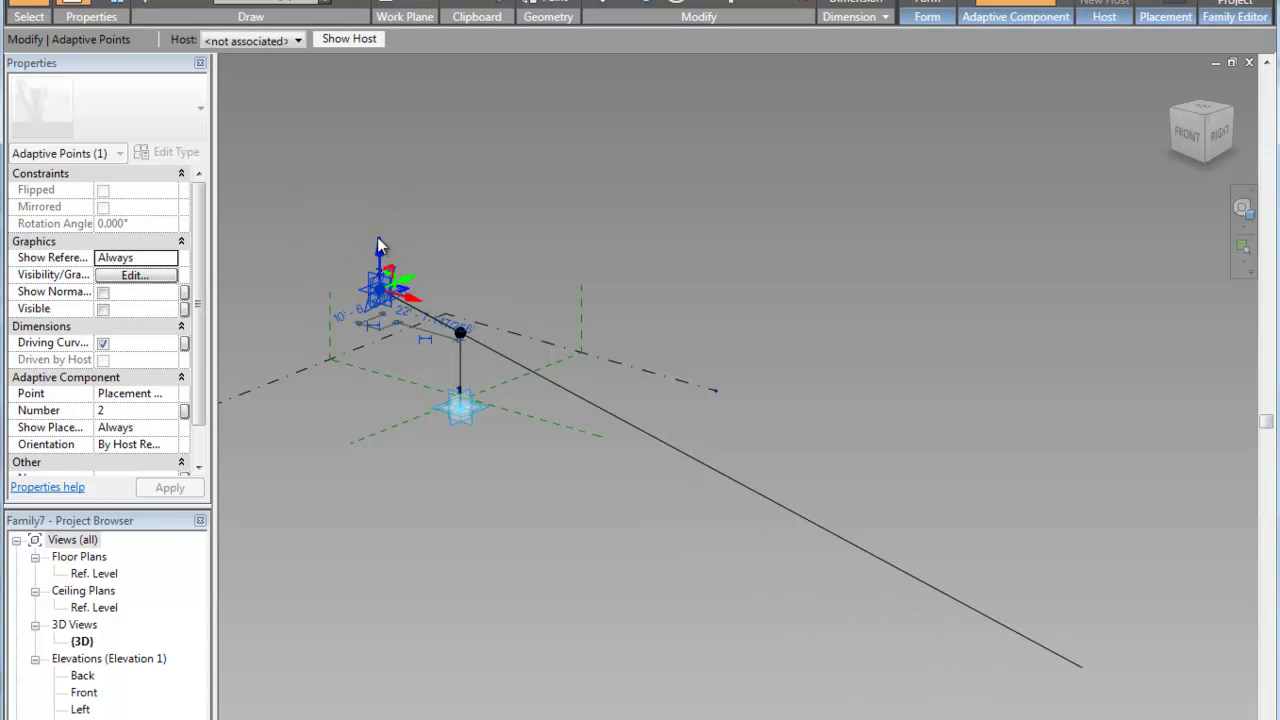
{"action": "middle_click_drag", "start_coordinate": [772, 290], "coordinate": [760, 332], "text": "shift"}
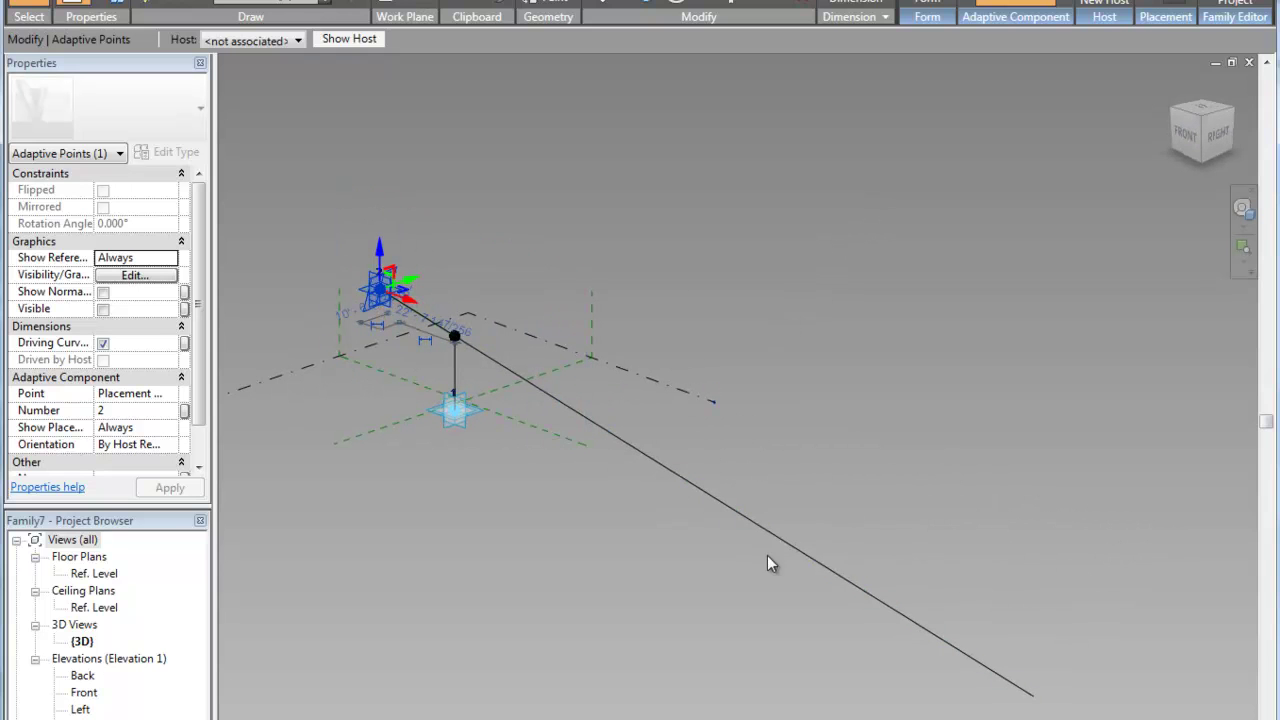
{"action": "middle_click_drag", "start_coordinate": [654, 208], "coordinate": [417, 355], "text": "shift"}
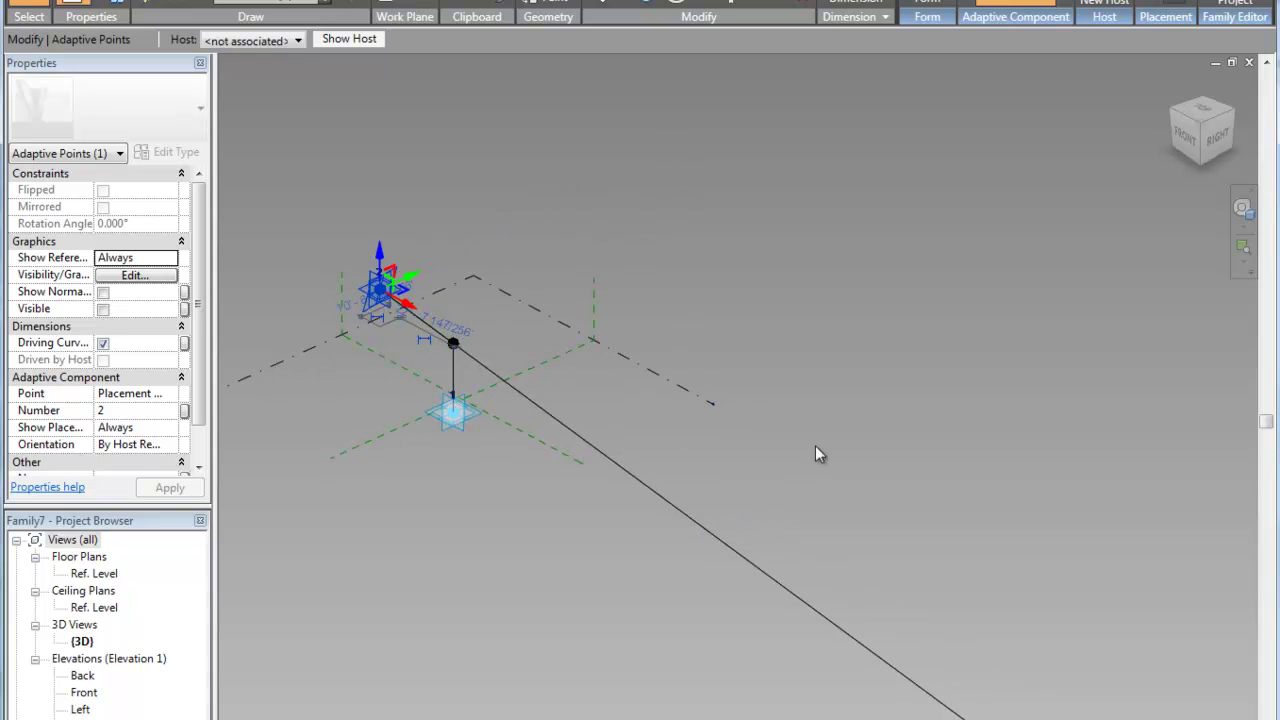
{"action": "left_click", "coordinate": [643, 213]}
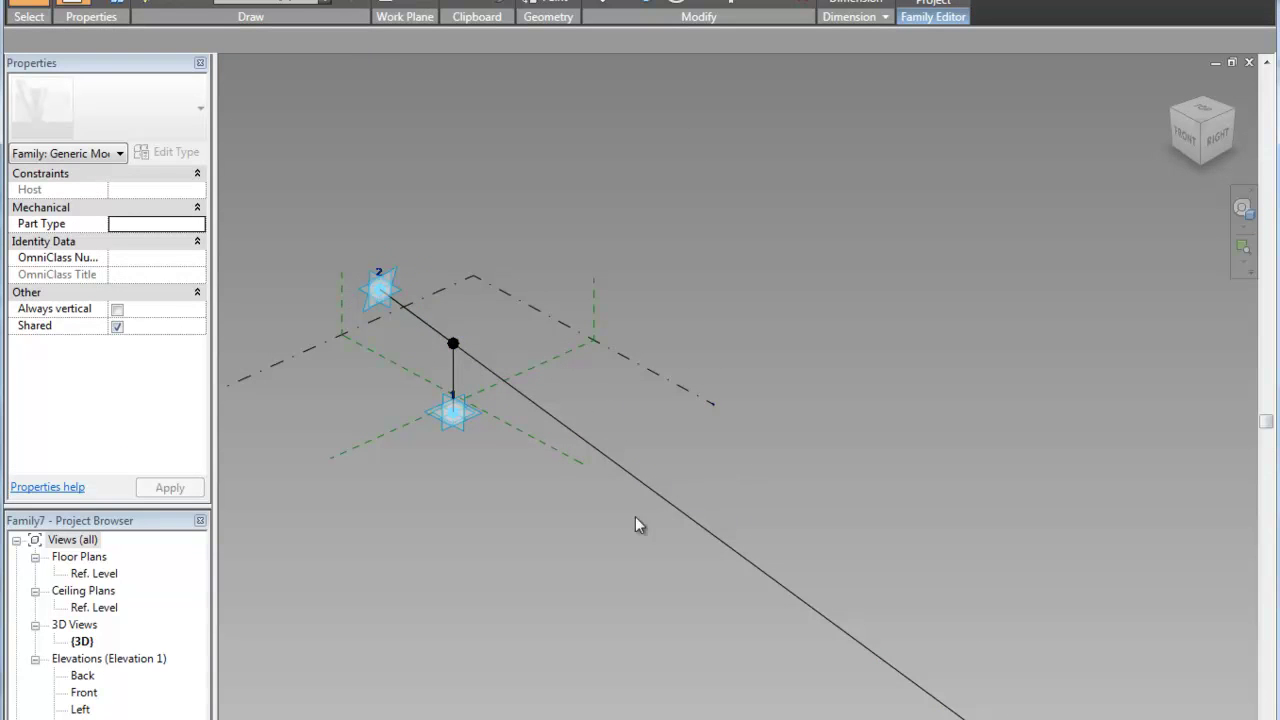
Turn off the Visible property of the long projection line
{"action": "left_click_drag", "start_coordinate": [871, 528], "coordinate": [375, 612]}
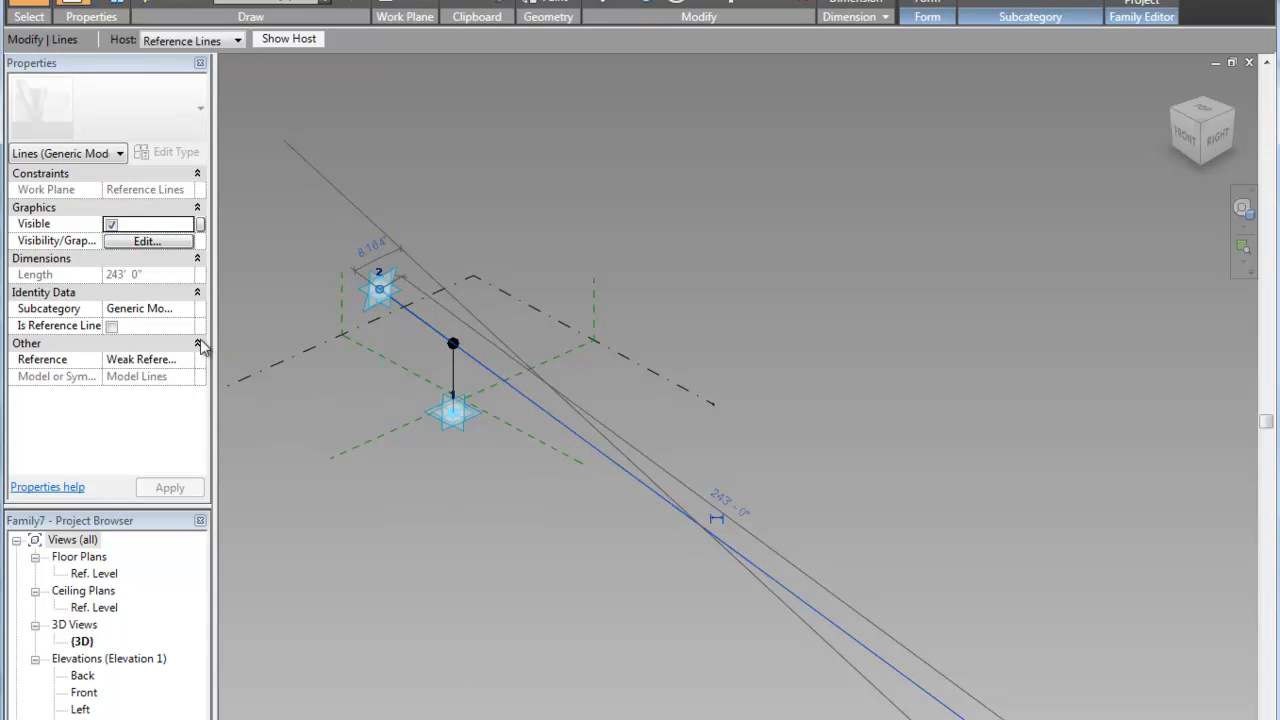
{"action": "left_click", "coordinate": [111, 224]}
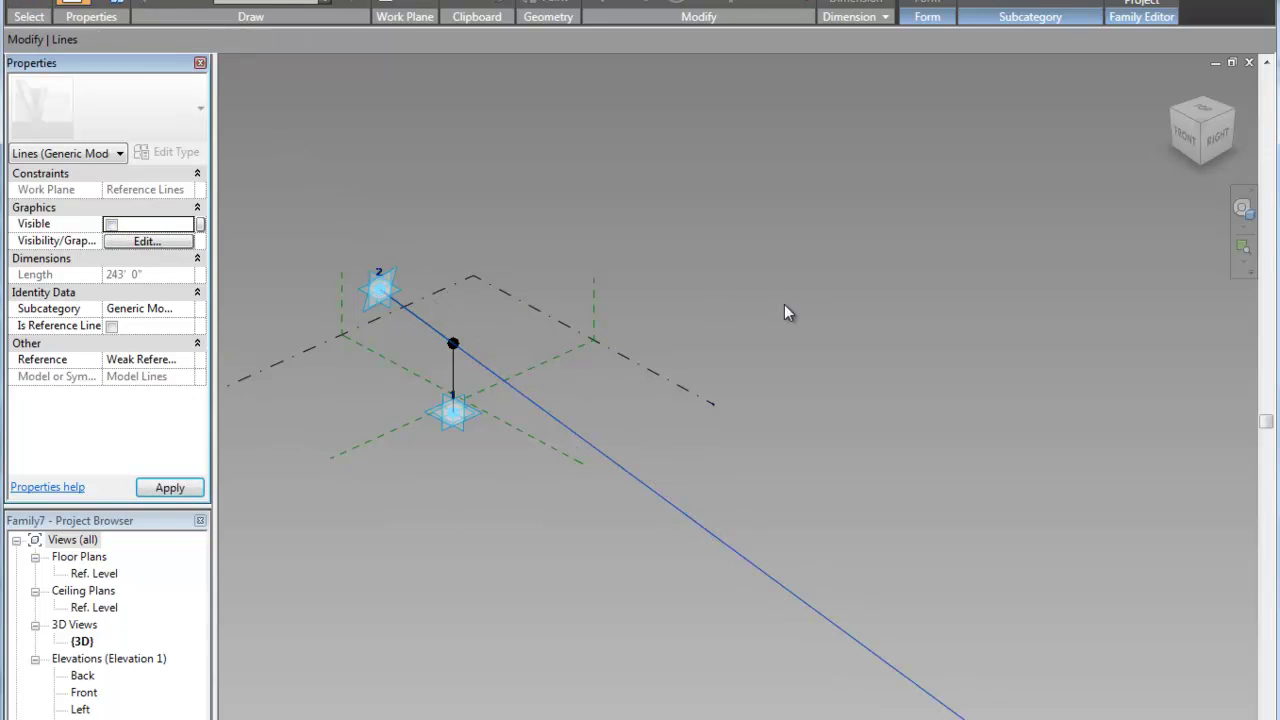
{"action": "left_click", "coordinate": [847, 307]}
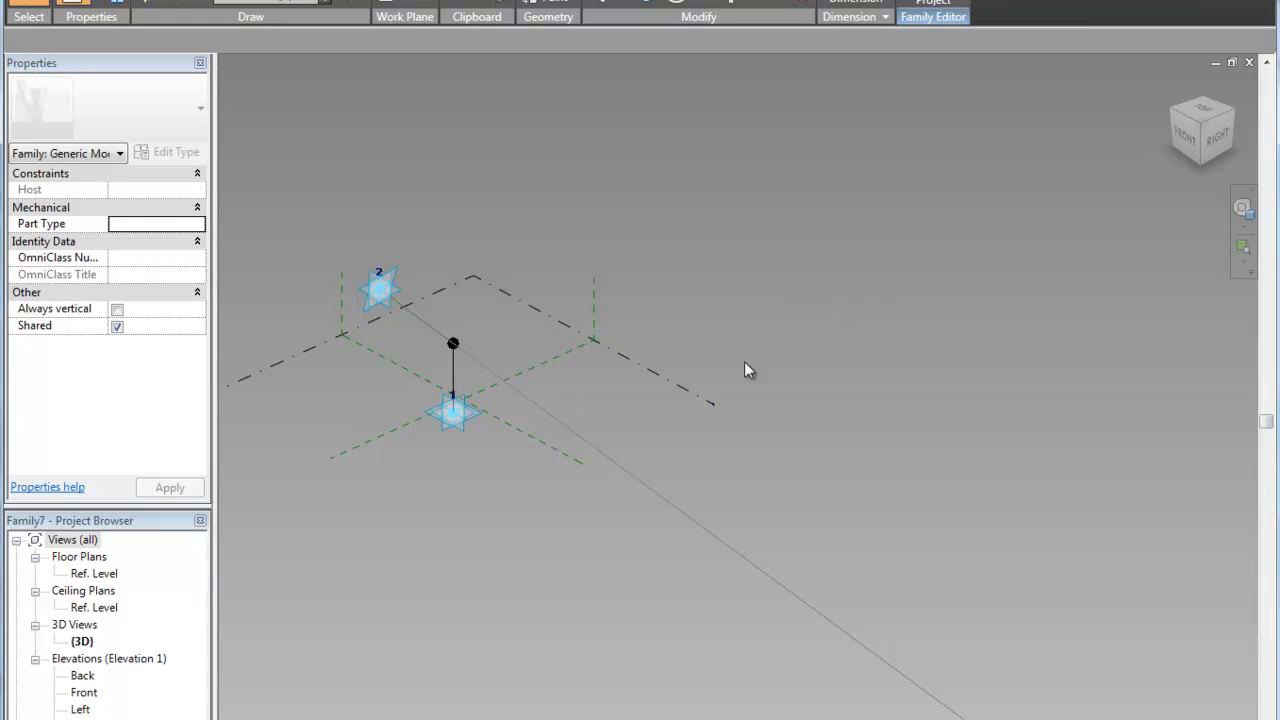
Set the long projection line's Reference property to Not a Reference
{"action": "scroll", "coordinate": [494, 432], "scroll_direction": "up", "scroll_amount": 3}
{"action": "middle_click_drag", "start_coordinate": [922, 444], "coordinate": [899, 523], "text": "shift"}
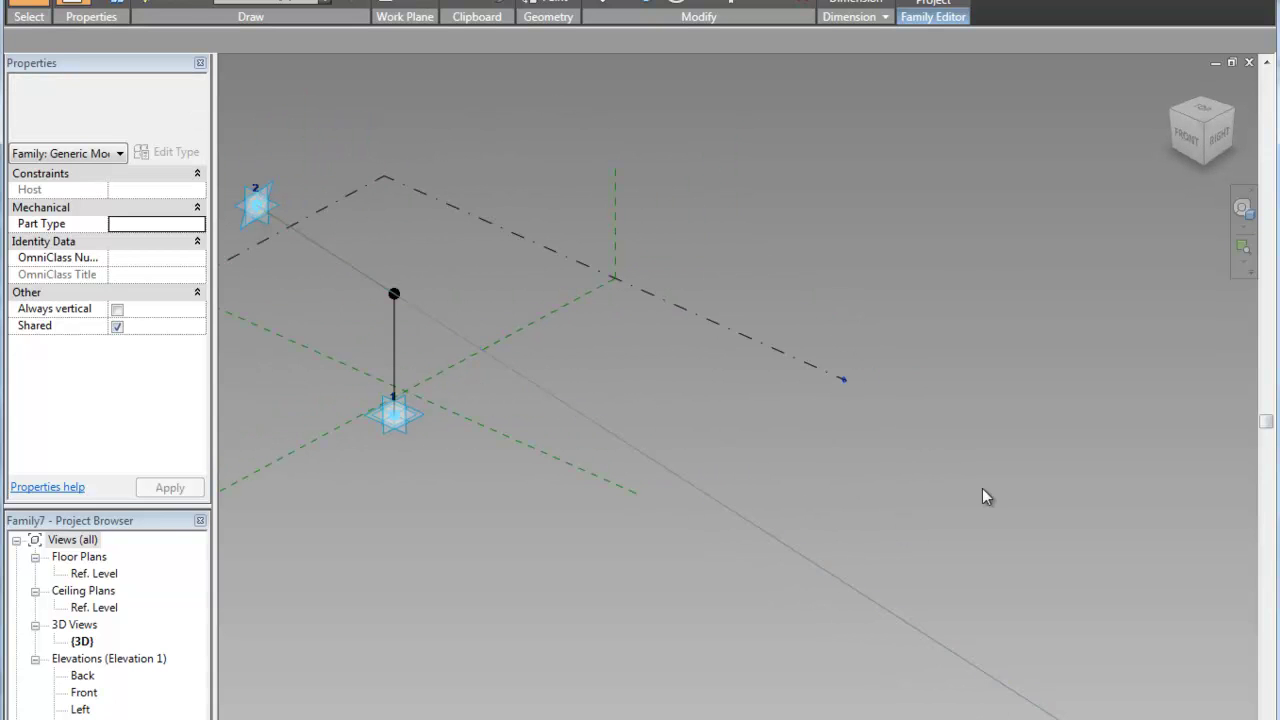
{"action": "left_click_drag", "start_coordinate": [982, 489], "coordinate": [806, 636]}
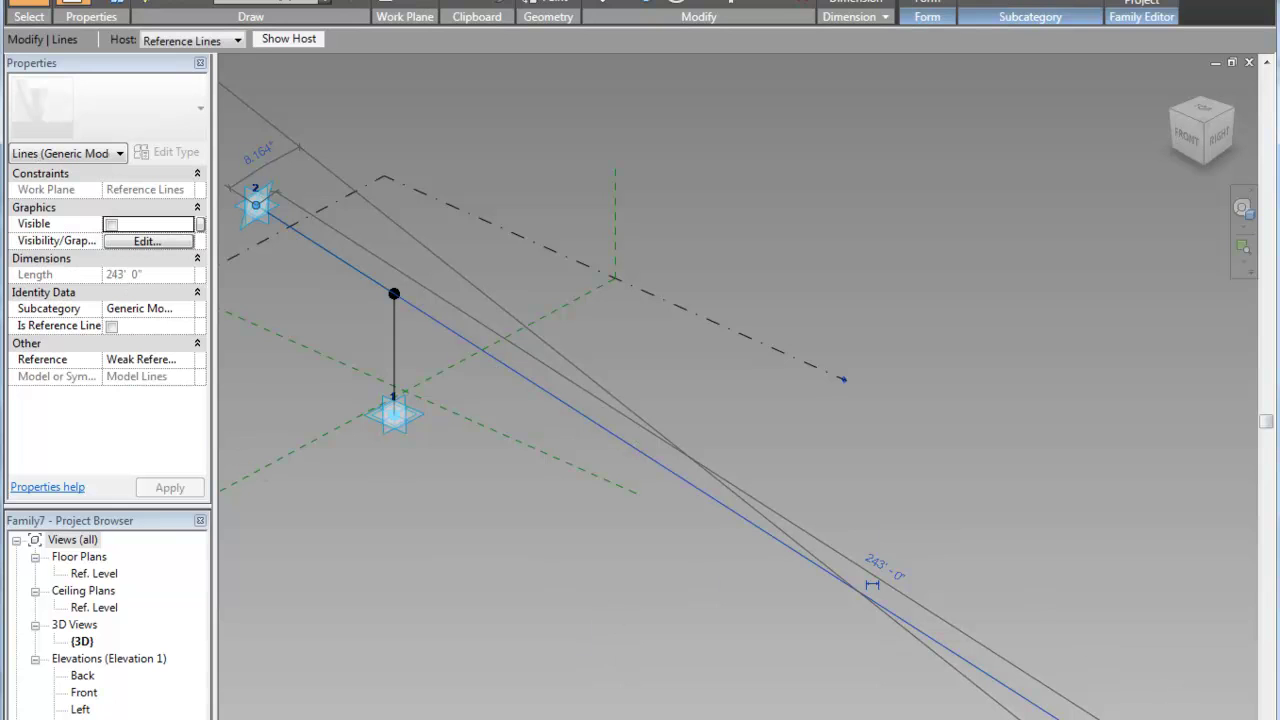
{"action": "left_click", "coordinate": [180, 362]}
{"action": "left_click", "coordinate": [186, 360]}
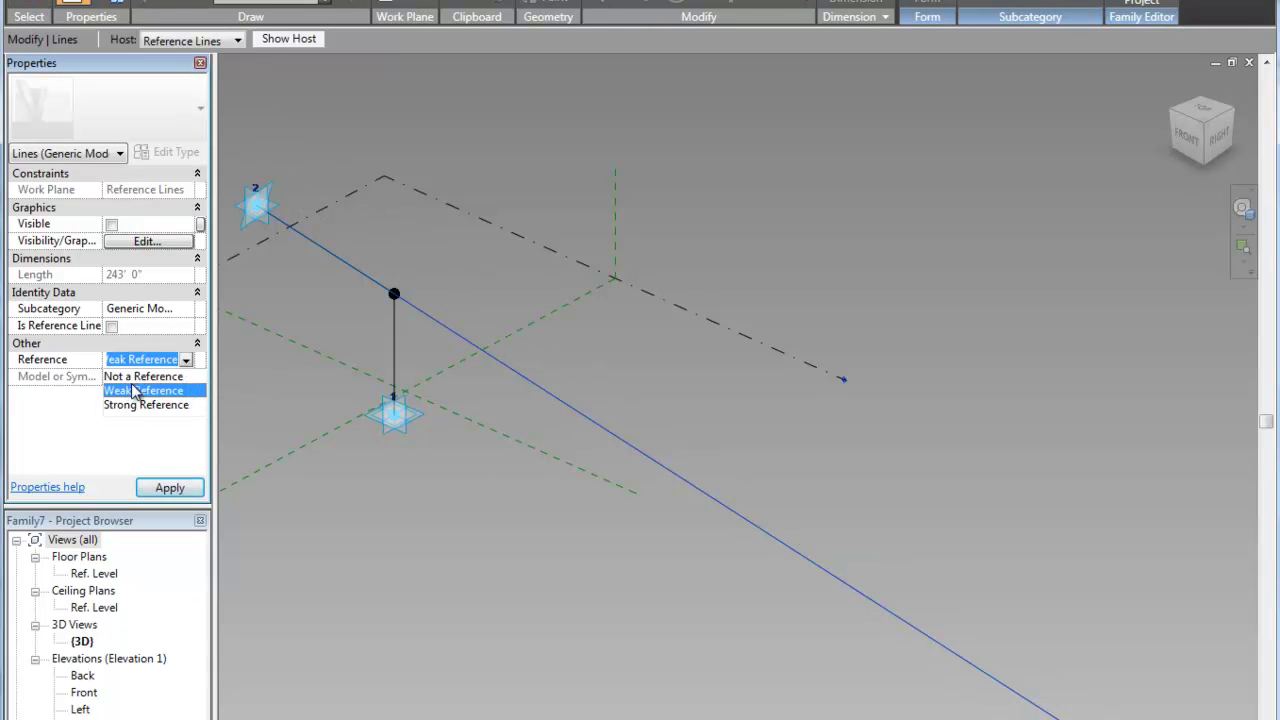
{"action": "left_click", "coordinate": [142, 376]}
{"action": "left_click", "coordinate": [474, 548]}
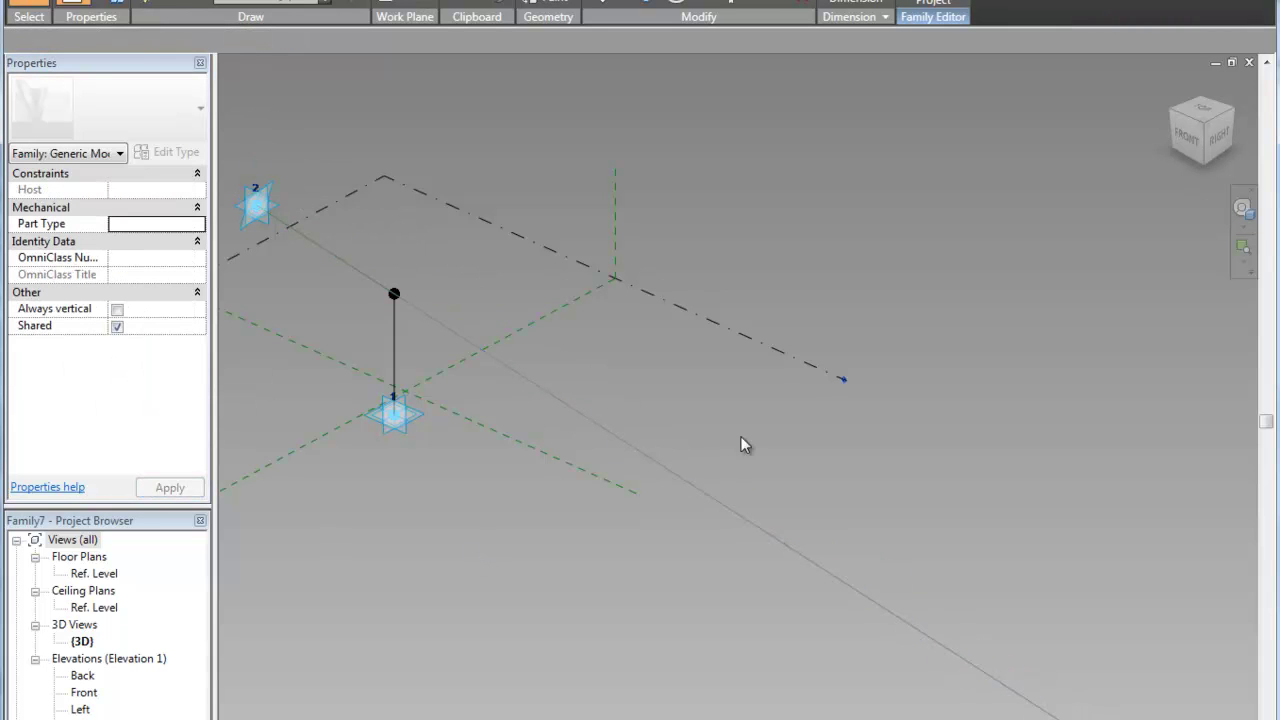
Place a reference point on the long projection line, just beyond the post's upper point
{"action": "middle_click_drag", "start_coordinate": [810, 274], "coordinate": [714, 374], "text": "shift"}
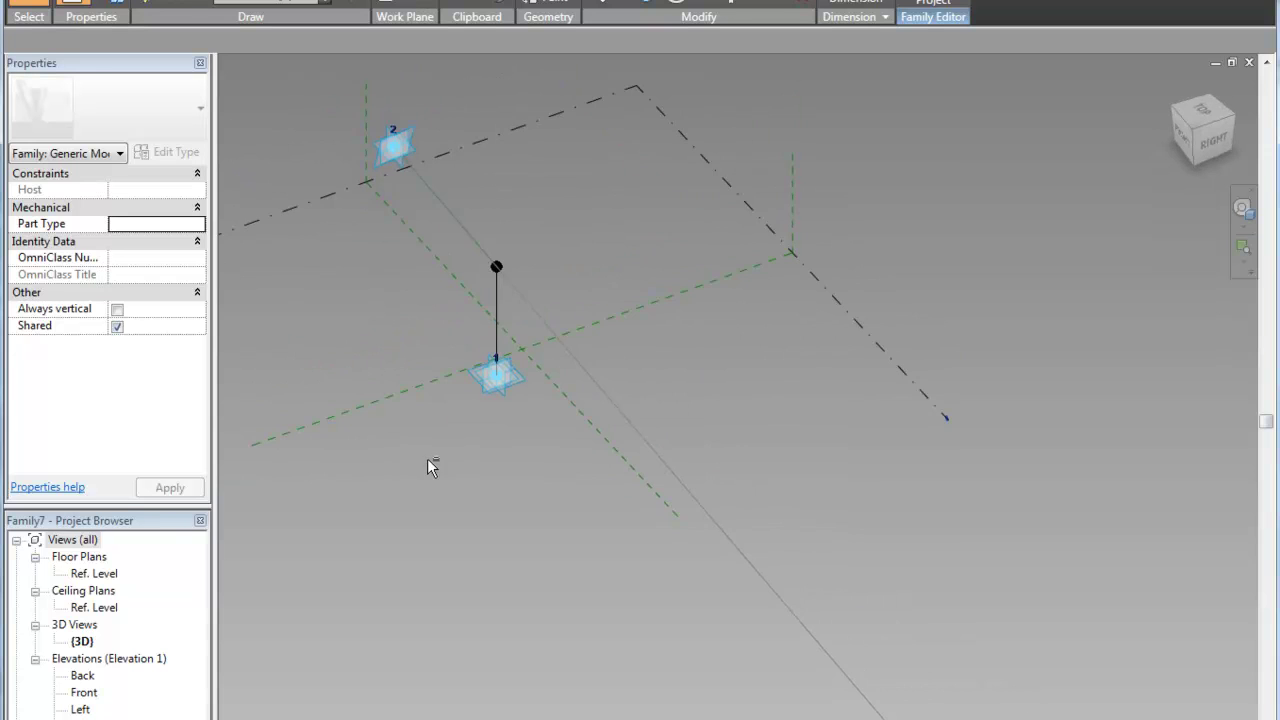
{"action": "middle_click_drag", "start_coordinate": [427, 458], "coordinate": [482, 443], "text": "shift"}
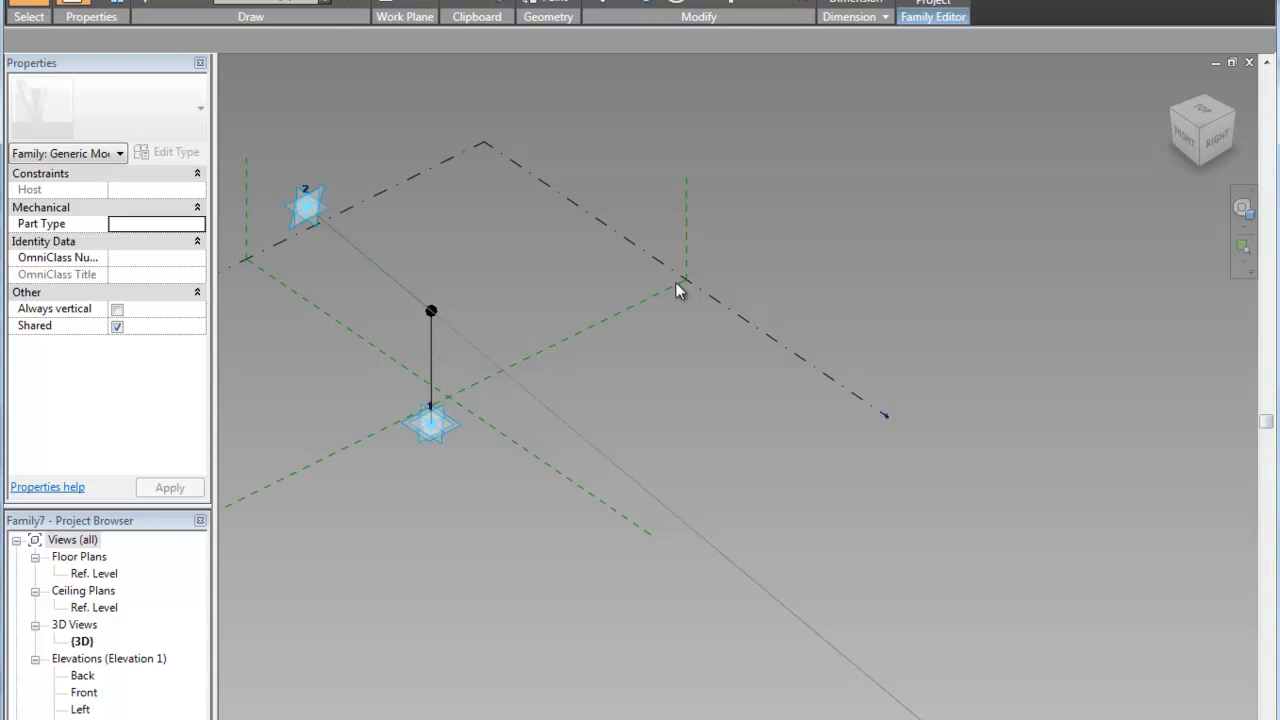
{"action": "left_click", "coordinate": [316, 5]}
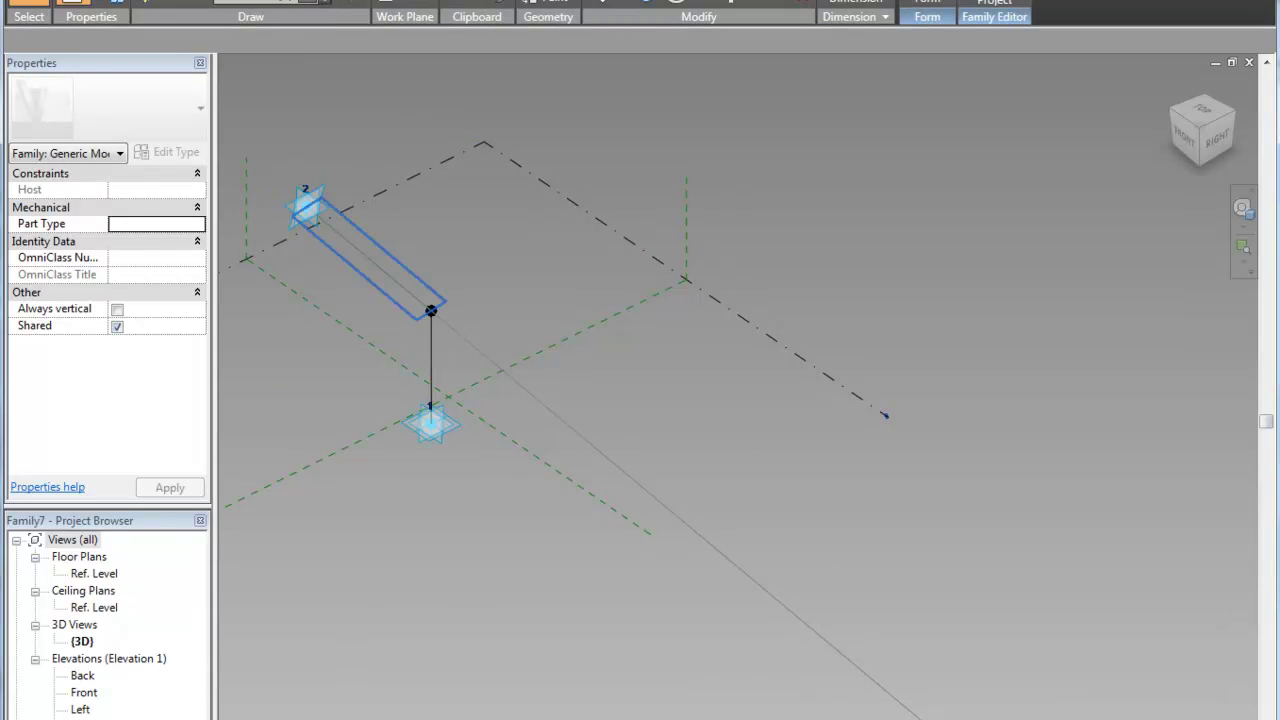
{"action": "left_click", "coordinate": [524, 386]}
{"action": "key", "text": "Escape"}
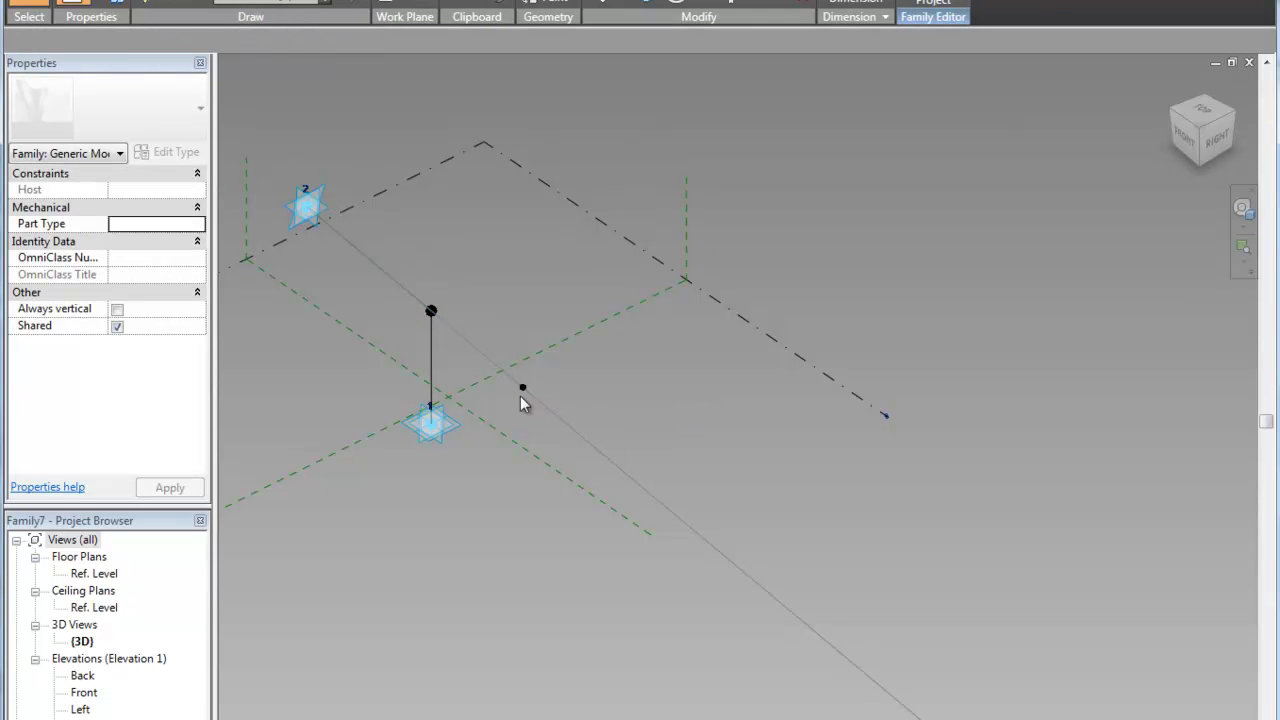
Connect adaptive point 1 and the new hosted point on the projection line with a model line
{"action": "left_click_drag", "start_coordinate": [475, 517], "coordinate": [578, 274]}
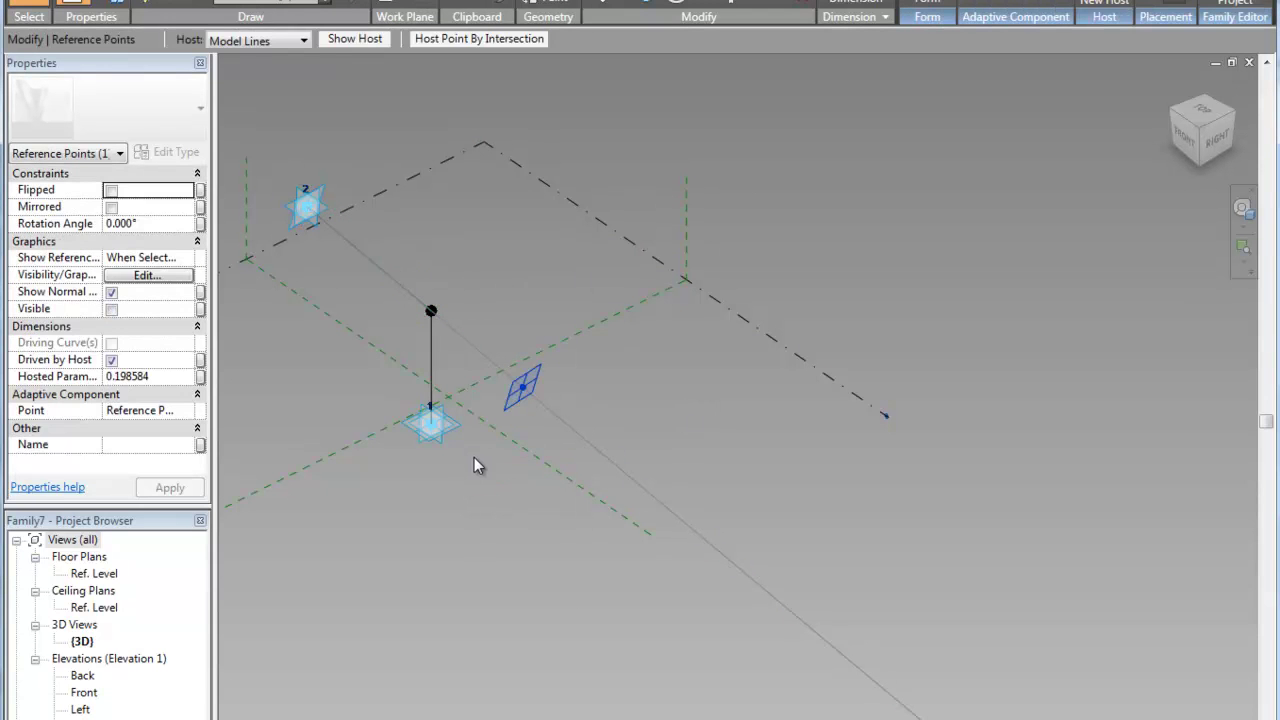
{"action": "middle_click_drag", "start_coordinate": [477, 463], "coordinate": [474, 503], "text": "shift"}
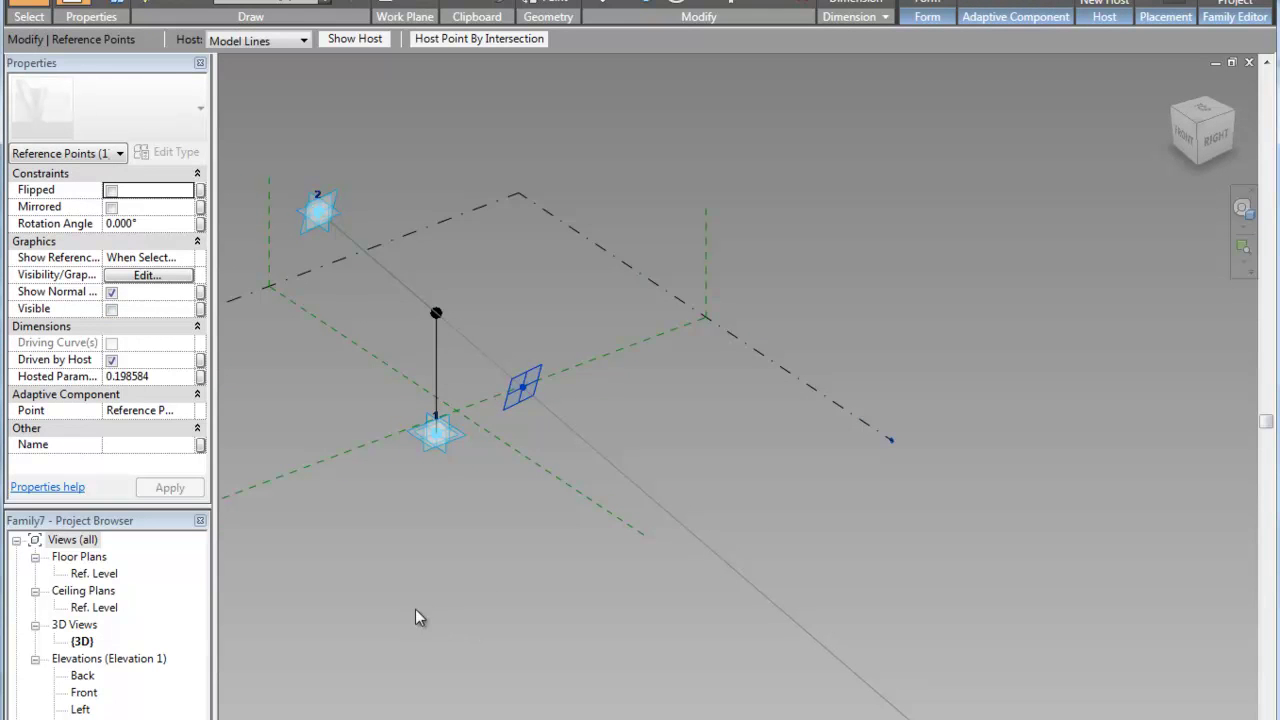
{"action": "left_click", "coordinate": [340, 363]}
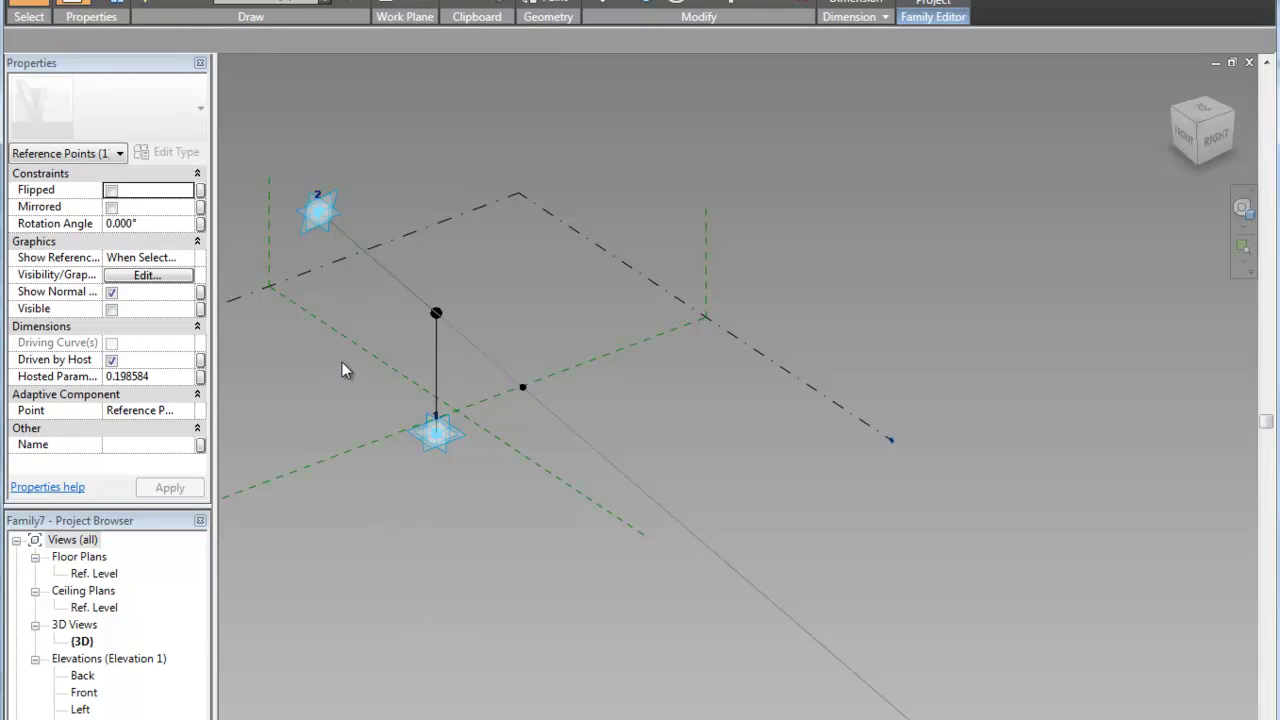
{"action": "left_click_drag", "start_coordinate": [336, 351], "coordinate": [578, 515]}
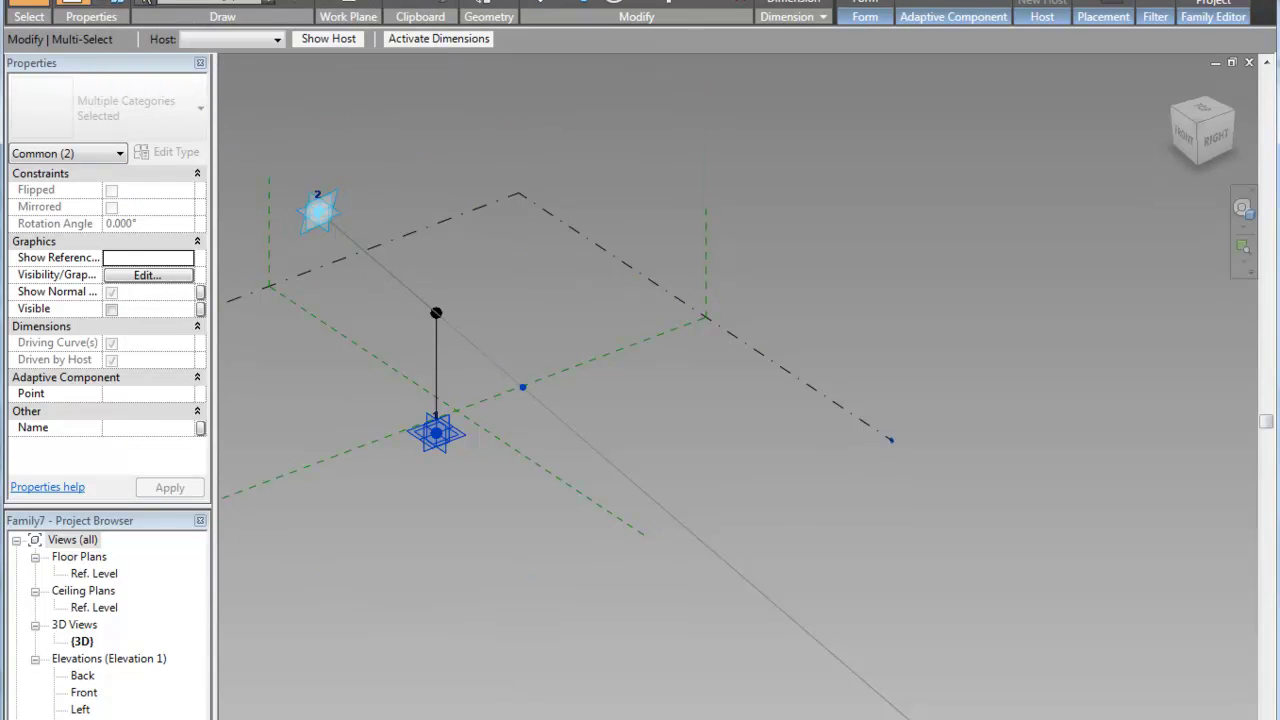
{"action": "left_click", "coordinate": [167, 2]}
{"action": "left_click", "coordinate": [342, 411]}
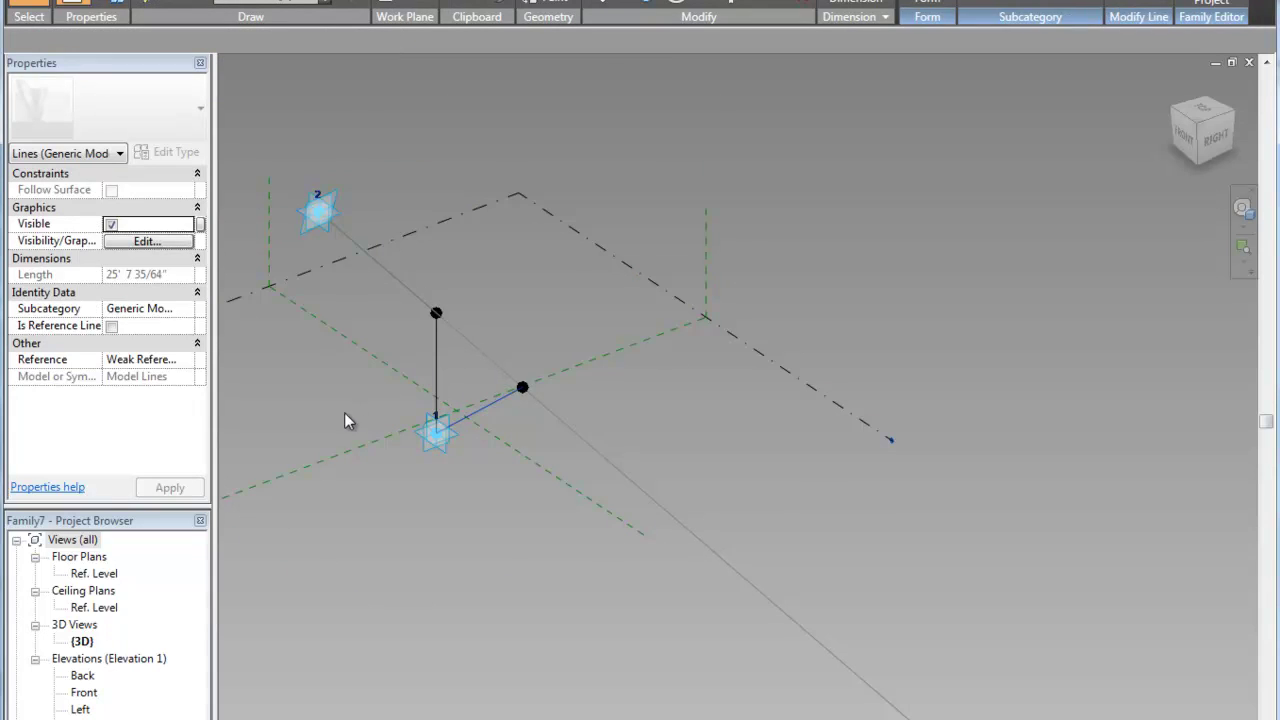
Slide the hosted point slightly farther along the projection line to test how the connected shadow line follows
{"action": "middle_click_drag", "start_coordinate": [342, 411], "coordinate": [409, 423], "text": "shift"}
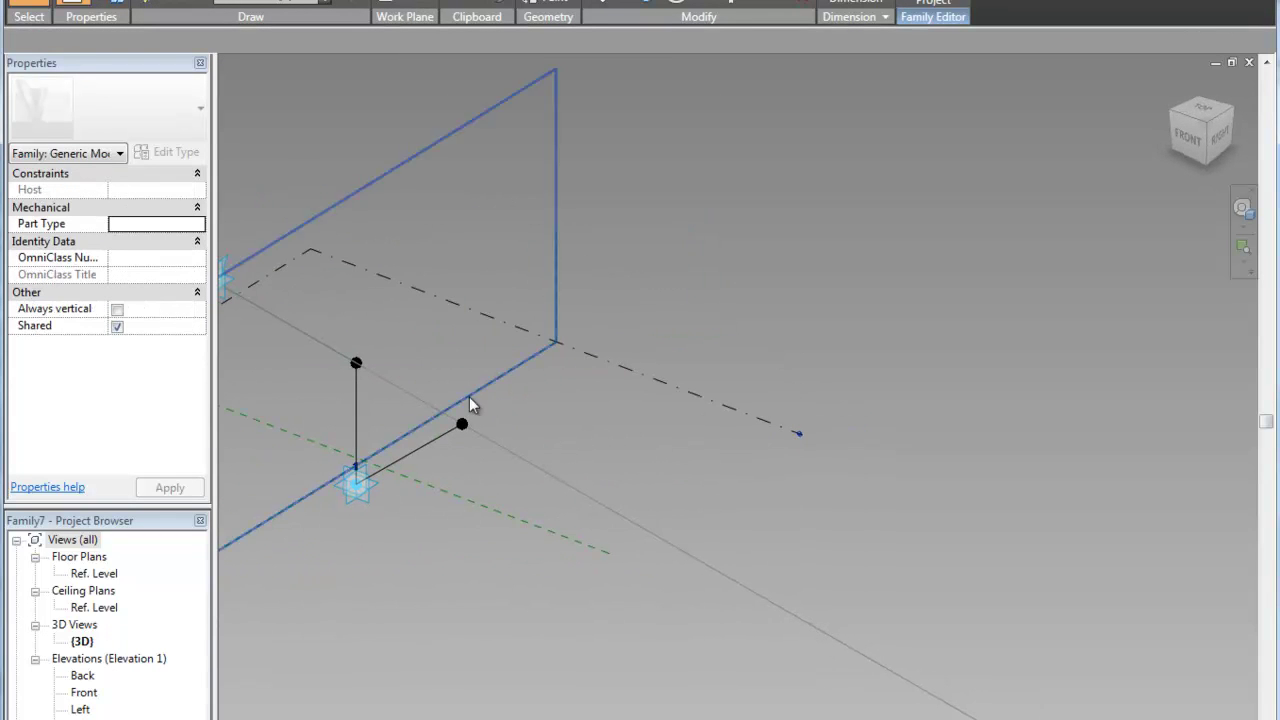
{"action": "left_click_drag", "start_coordinate": [425, 318], "coordinate": [520, 518]}
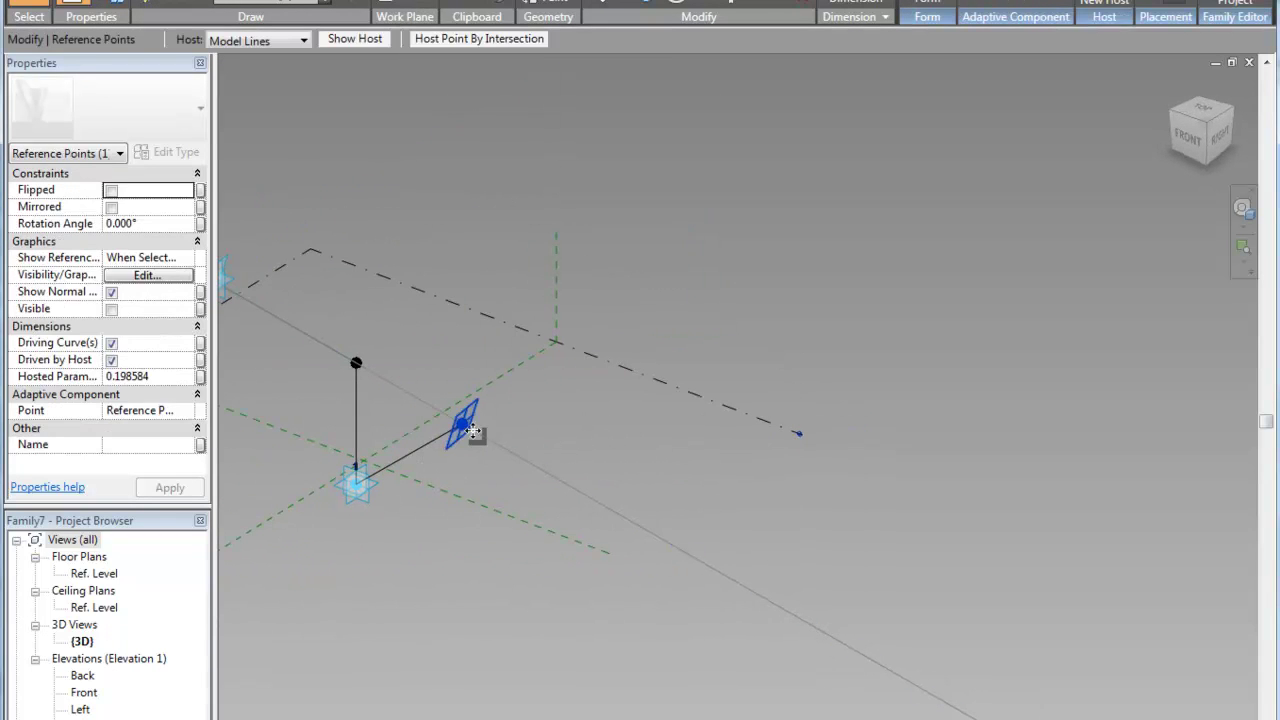
{"action": "left_click_drag", "start_coordinate": [474, 408], "coordinate": [478, 446]}
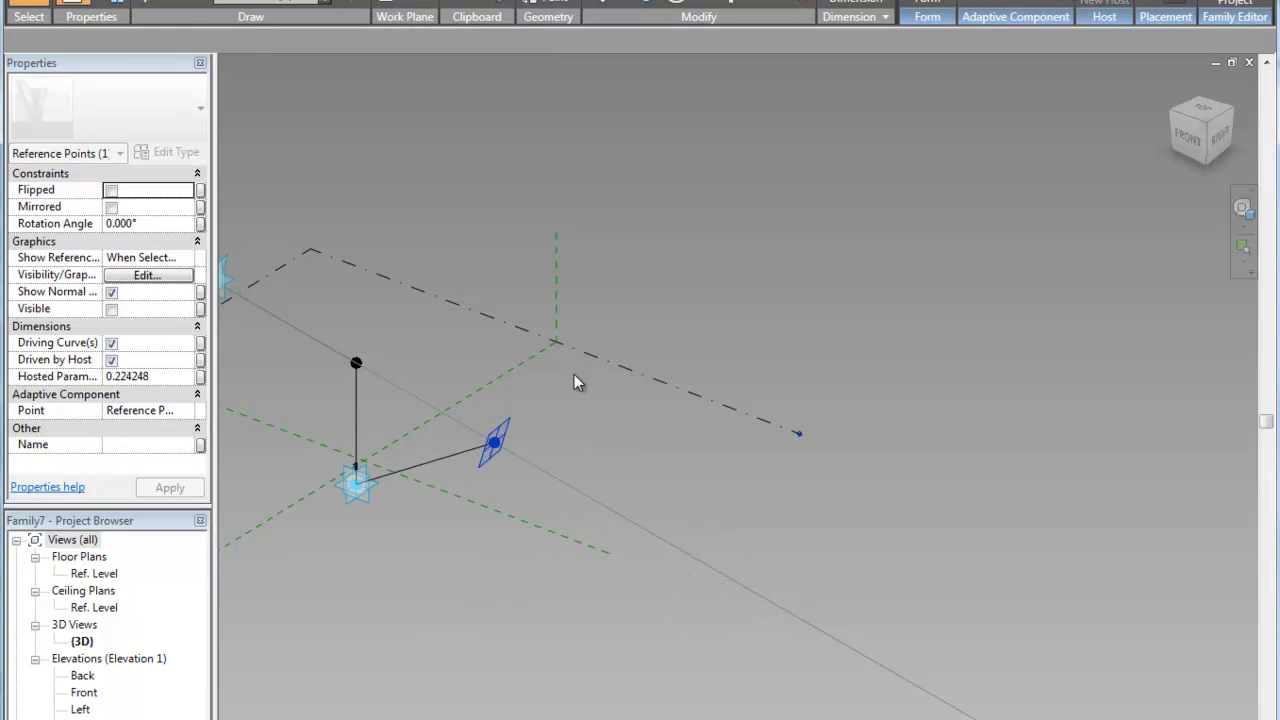
{"action": "left_click", "coordinate": [624, 443]}
Host the shadow line's end point by intersection between the projection line and adaptive point 1's horizontal reference plane
{"action": "middle_click_drag", "start_coordinate": [624, 443], "coordinate": [535, 498], "text": "shift"}
{"action": "scroll", "coordinate": [420, 486], "scroll_direction": "up", "scroll_amount": 3}
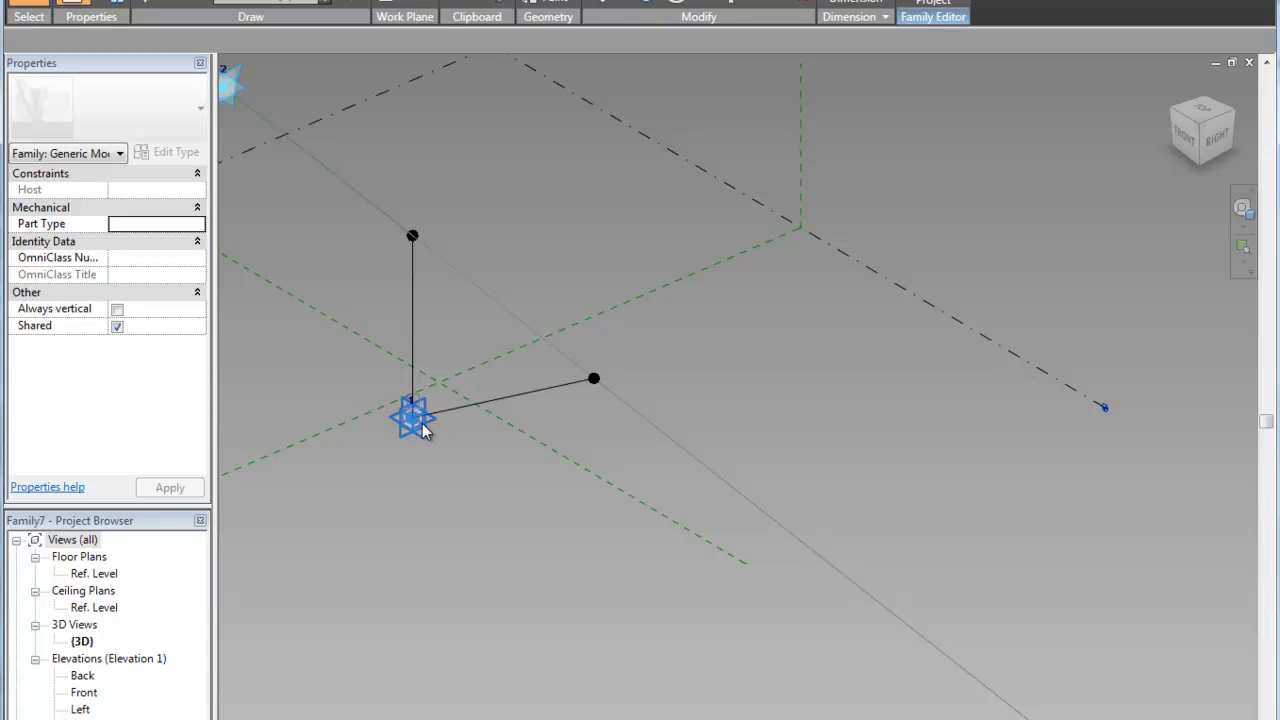
{"action": "left_click_drag", "start_coordinate": [494, 214], "coordinate": [674, 508]}
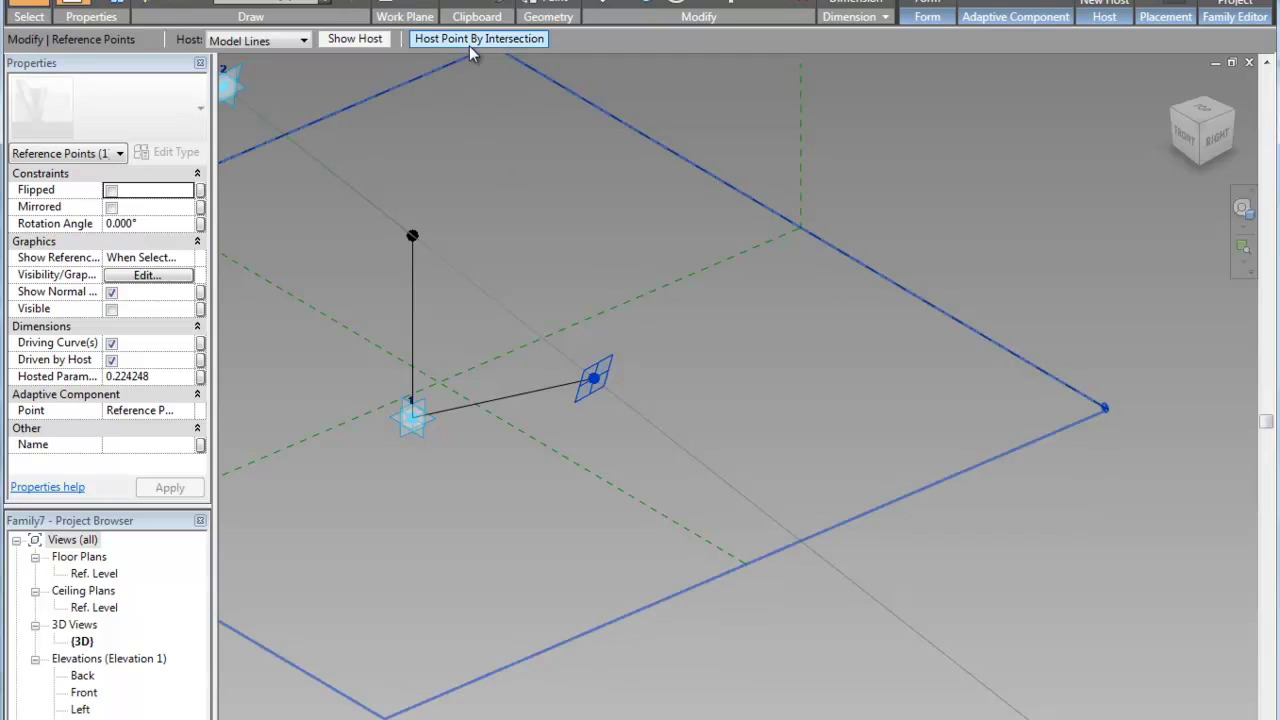
{"action": "left_click", "coordinate": [468, 42]}
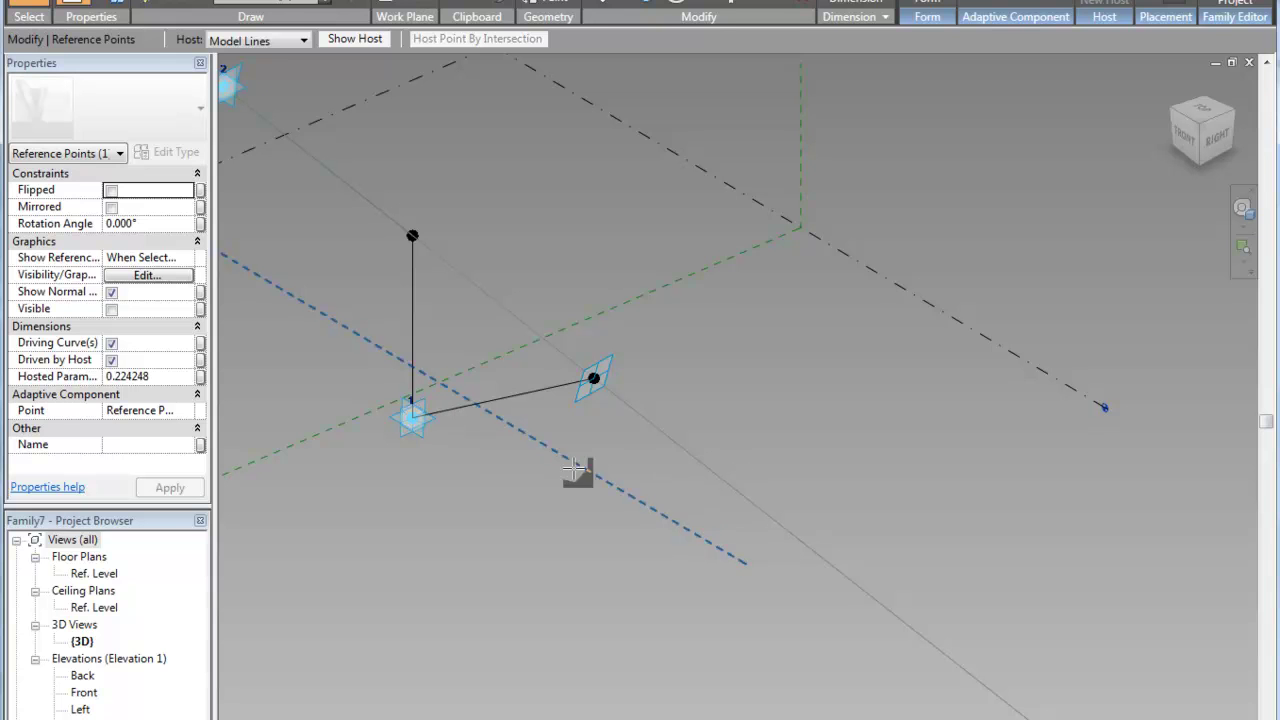
{"action": "left_click", "coordinate": [434, 420]}
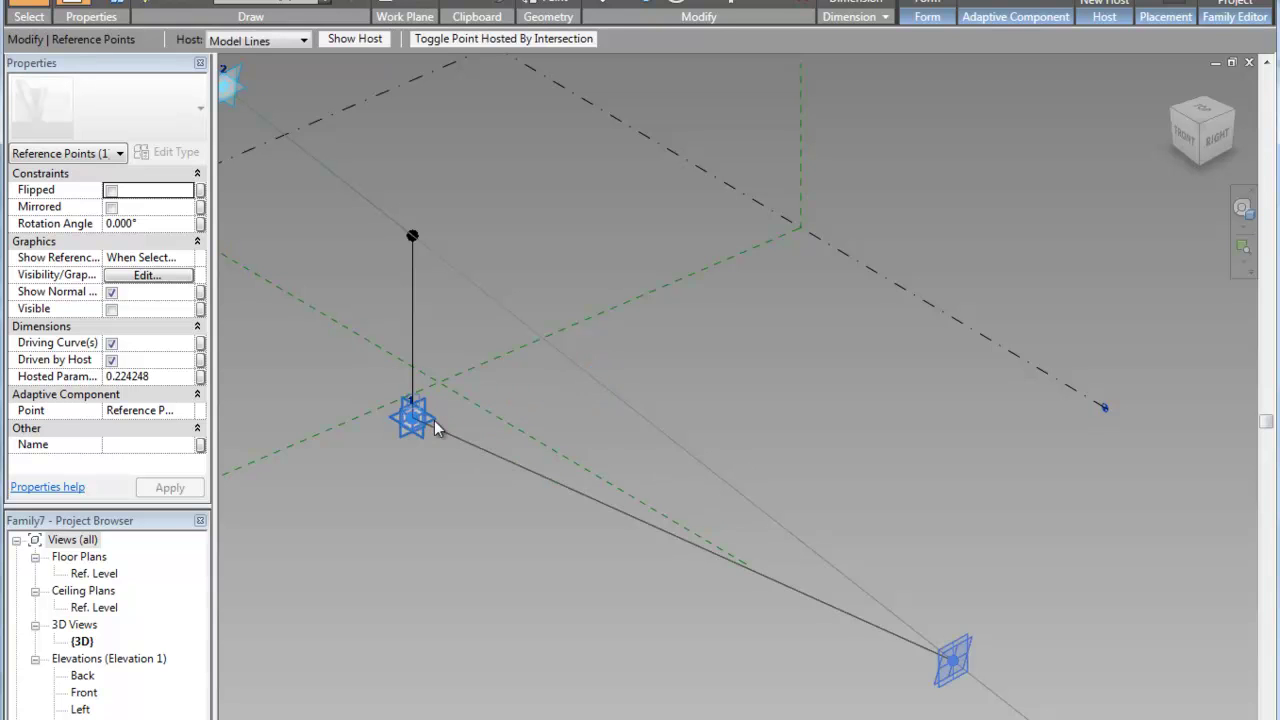
{"action": "left_click", "coordinate": [878, 446]}
Set the Orientation of adaptive point 1 to Vertical on Placement
{"action": "scroll", "coordinate": [888, 473], "scroll_direction": "down", "scroll_amount": 2}
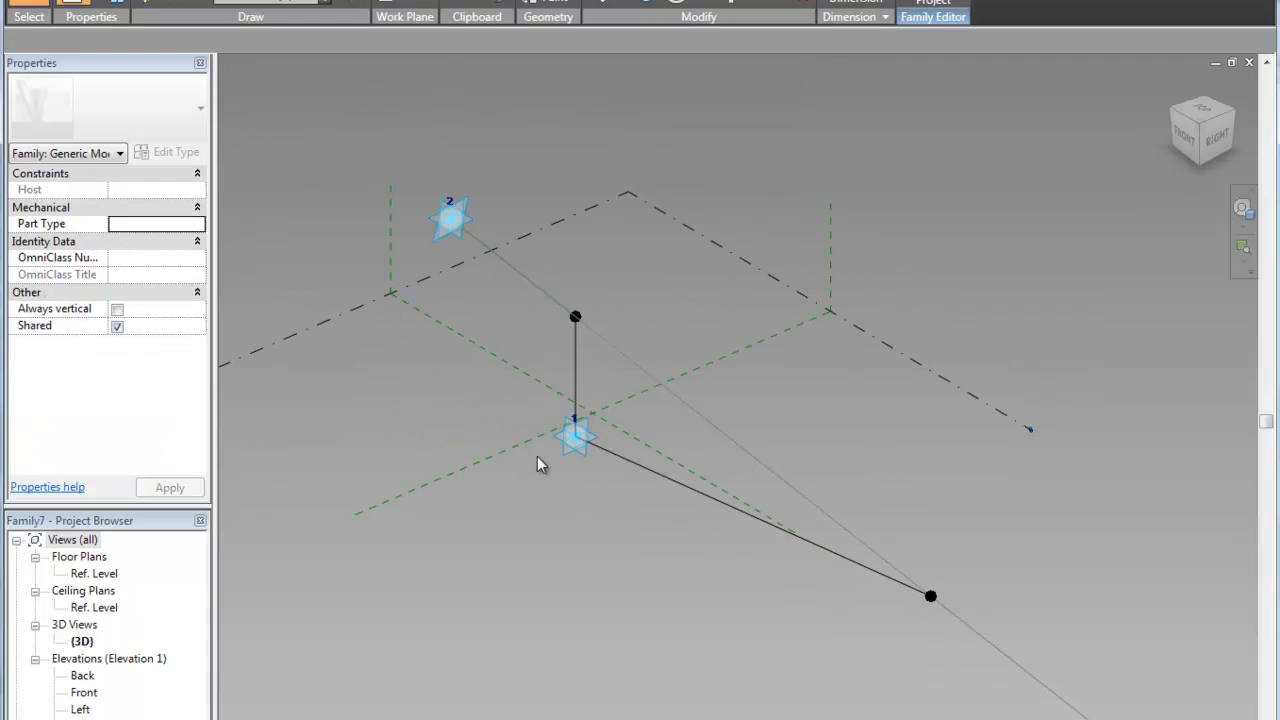
{"action": "left_click", "coordinate": [566, 452]}
{"action": "mouse_move", "coordinate": [566, 452]}
{"action": "middle_mouse_down", "text": "shift"}
{"action": "mouse_move", "coordinate": [674, 503]}
{"action": "mouse_move", "coordinate": [746, 371]}
{"action": "mouse_move", "coordinate": [608, 457]}
{"action": "mouse_move", "coordinate": [557, 437]}
{"action": "middle_mouse_up", "text": "shift"}
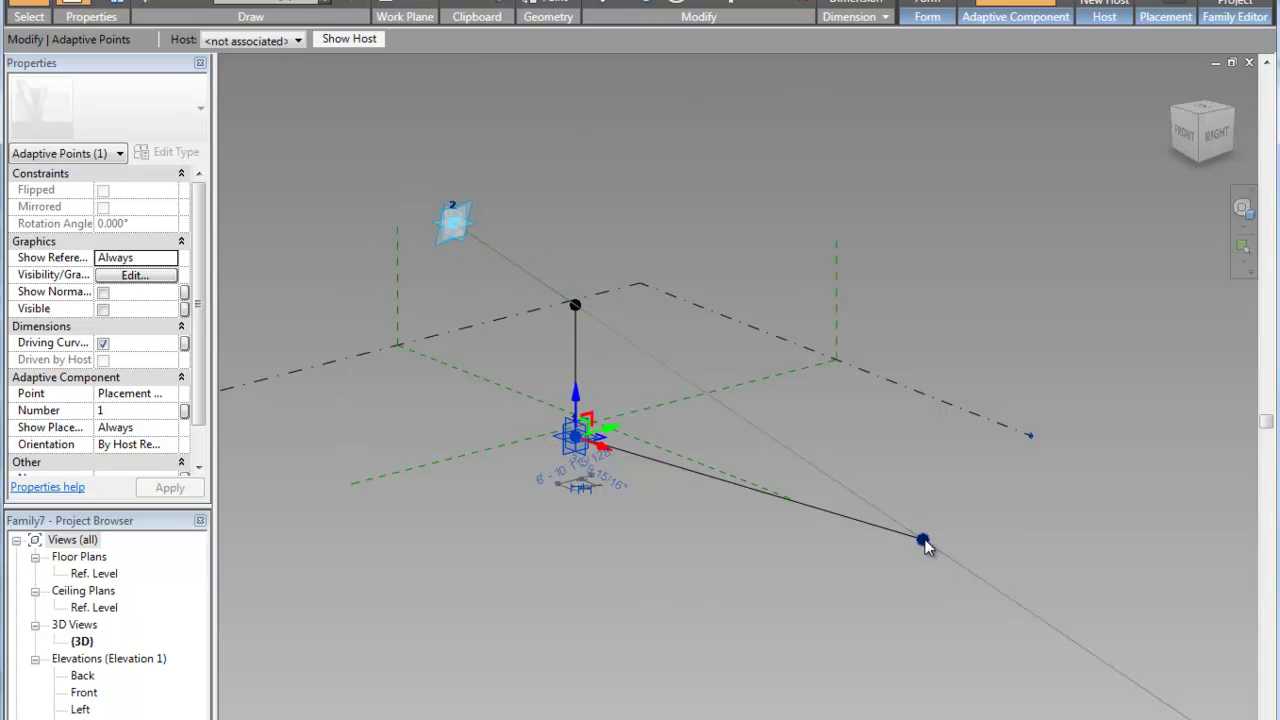
{"action": "left_click", "coordinate": [680, 593]}
{"action": "middle_click_drag", "start_coordinate": [477, 345], "coordinate": [491, 437], "text": "shift"}
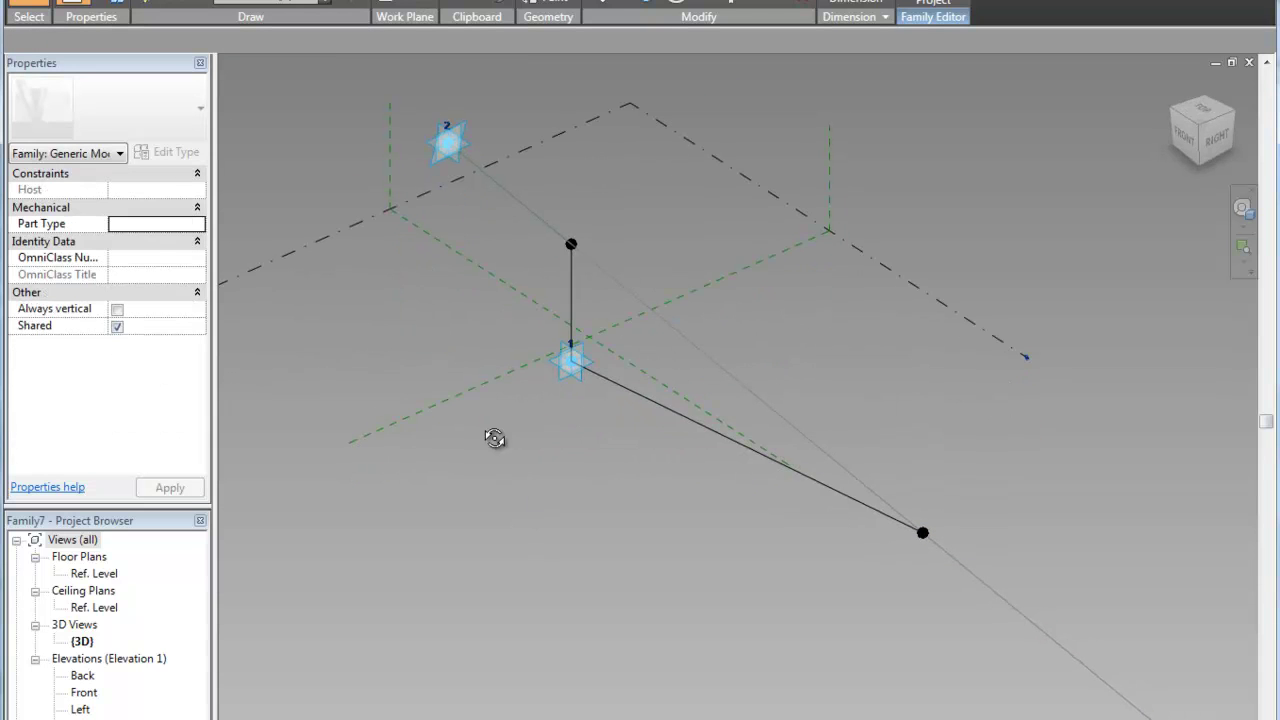
{"action": "left_click", "coordinate": [562, 377]}
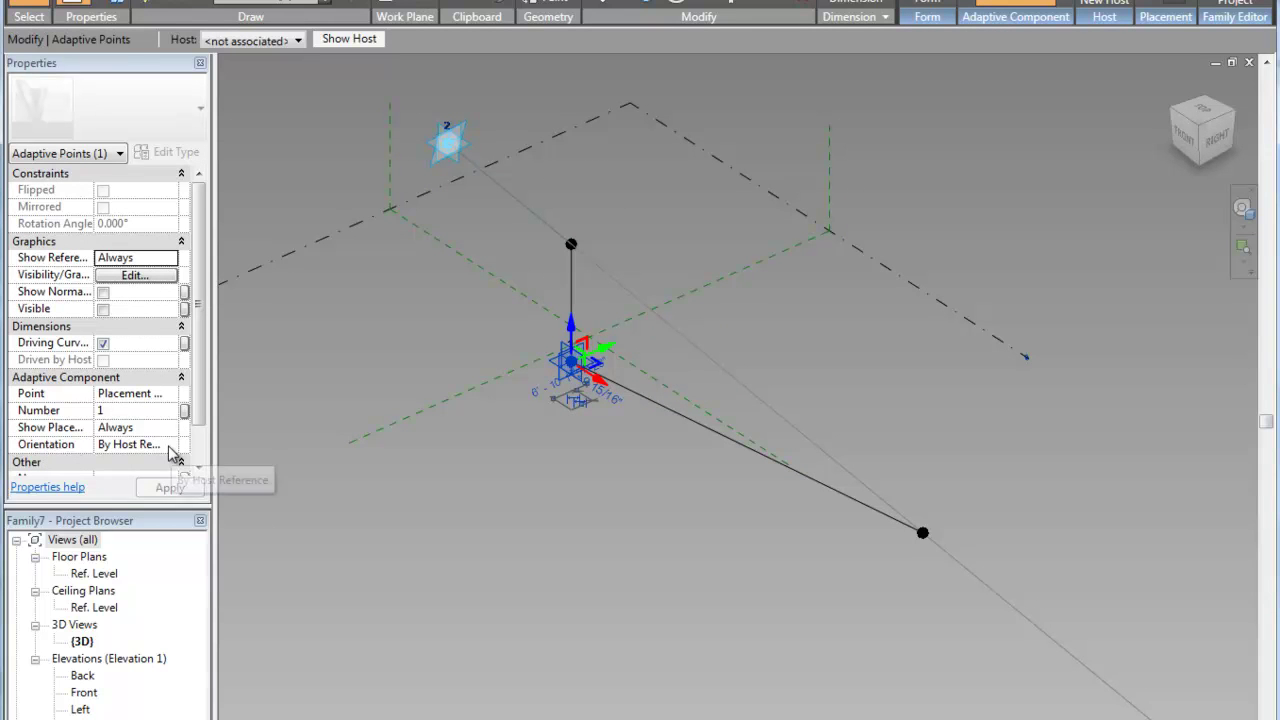
{"action": "left_click", "coordinate": [176, 447]}
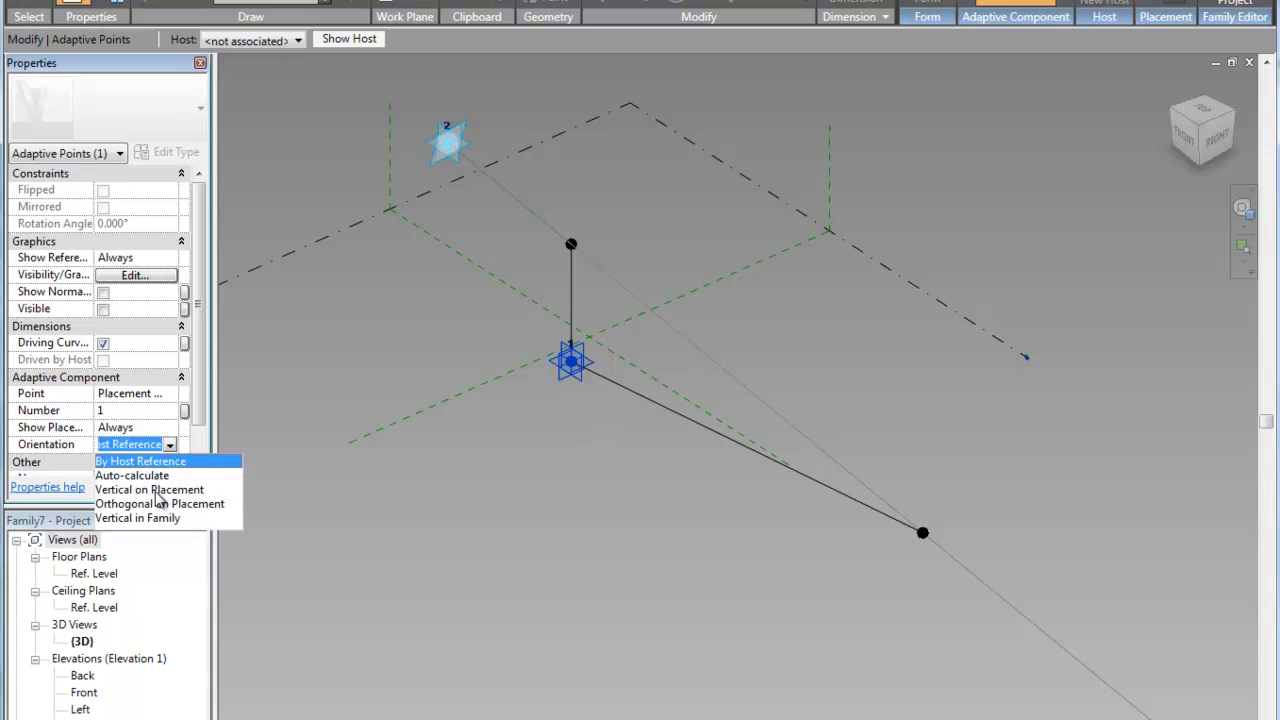
{"action": "left_click", "coordinate": [150, 489]}
{"action": "left_click", "coordinate": [551, 491]}
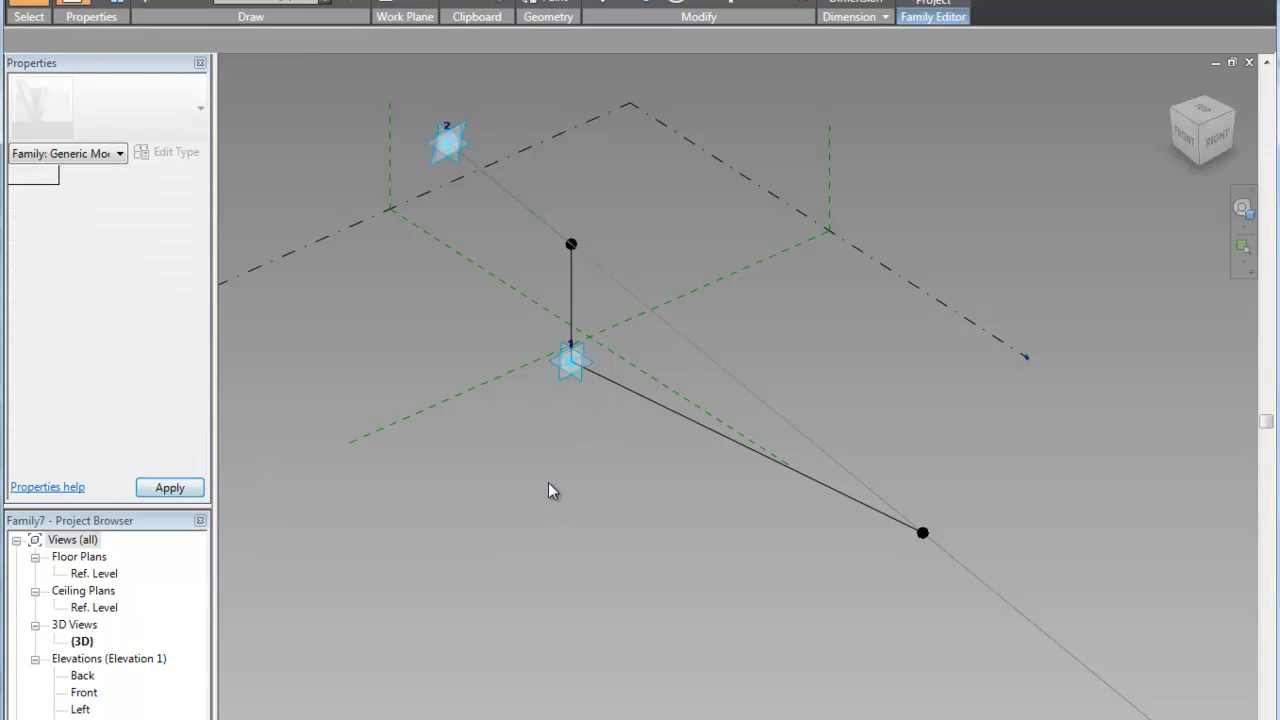
{"action": "scroll", "coordinate": [584, 355], "scroll_direction": "up", "scroll_amount": 3}
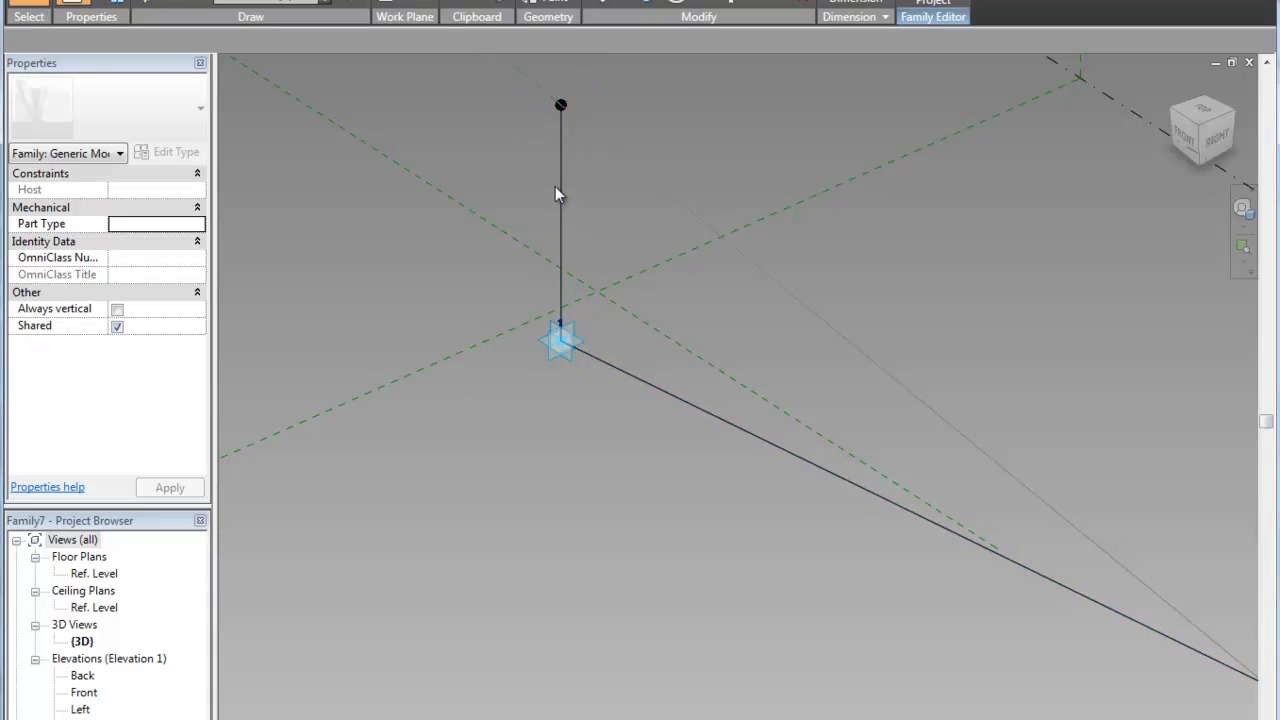
{"action": "scroll", "coordinate": [577, 521], "scroll_direction": "down", "scroll_amount": 3}
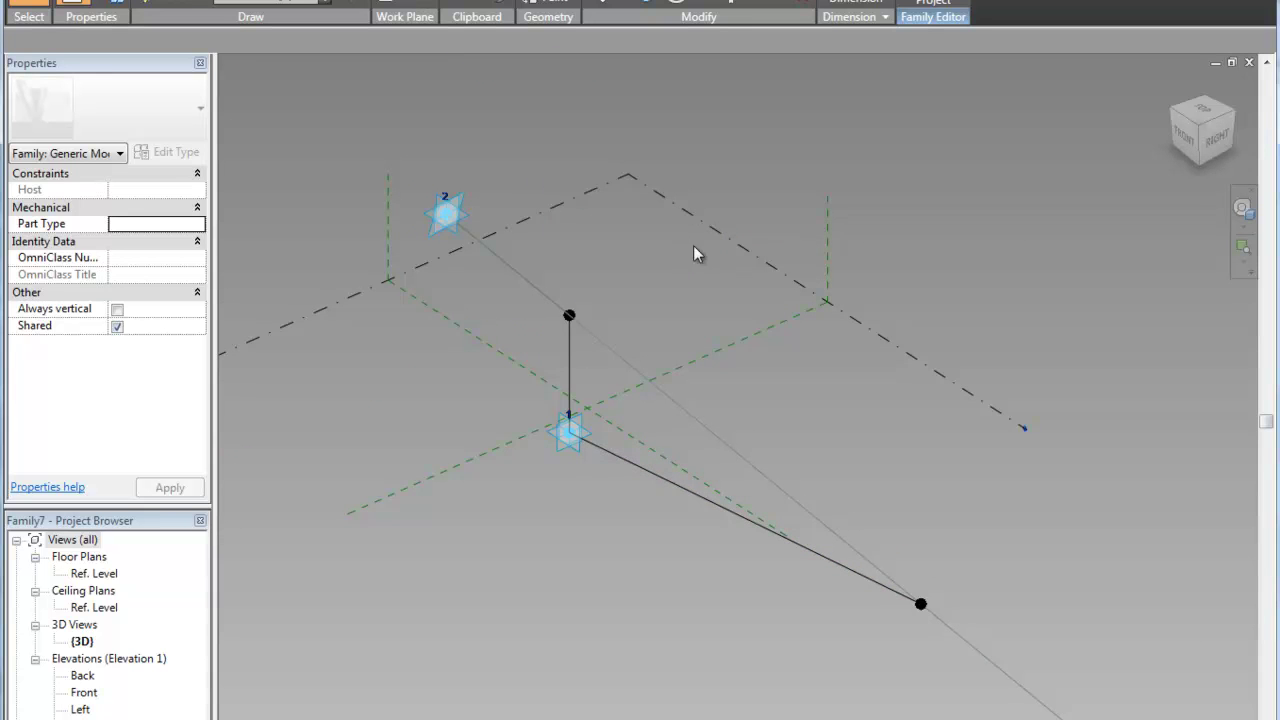
{"action": "middle_click_drag", "start_coordinate": [555, 531], "coordinate": [669, 590], "text": "shift"}
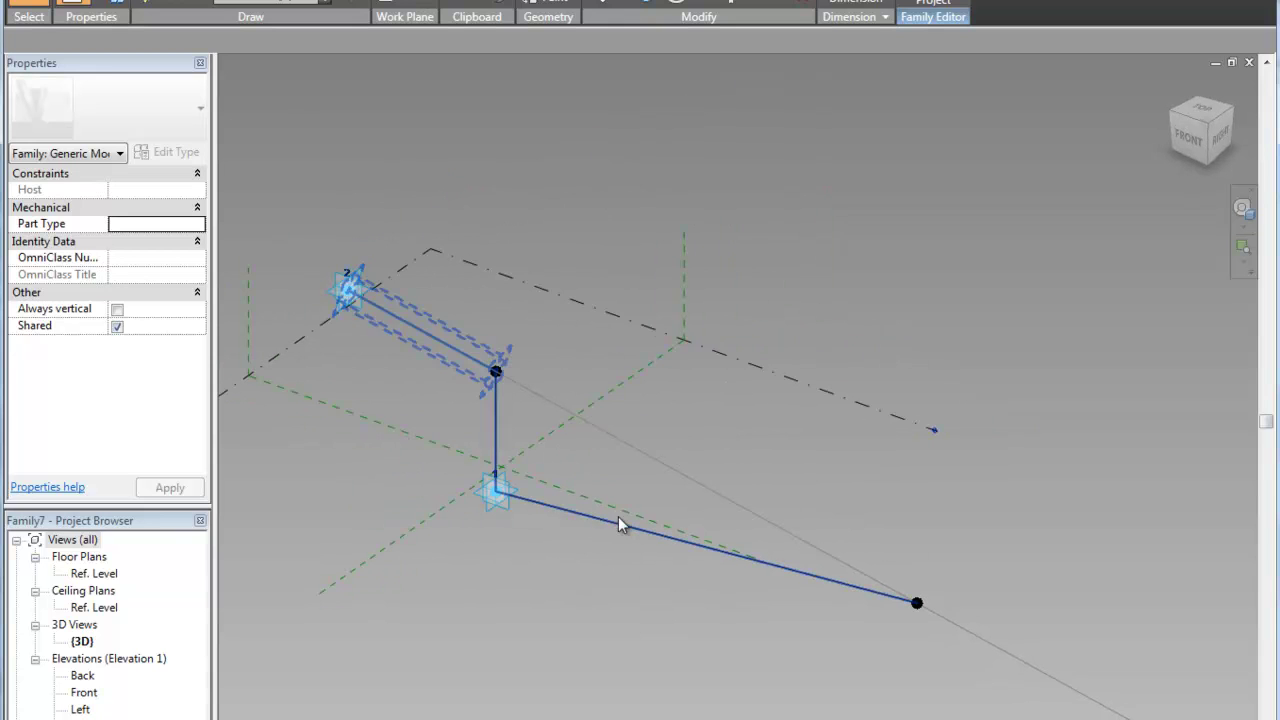
{"action": "key", "text": "Tab"}
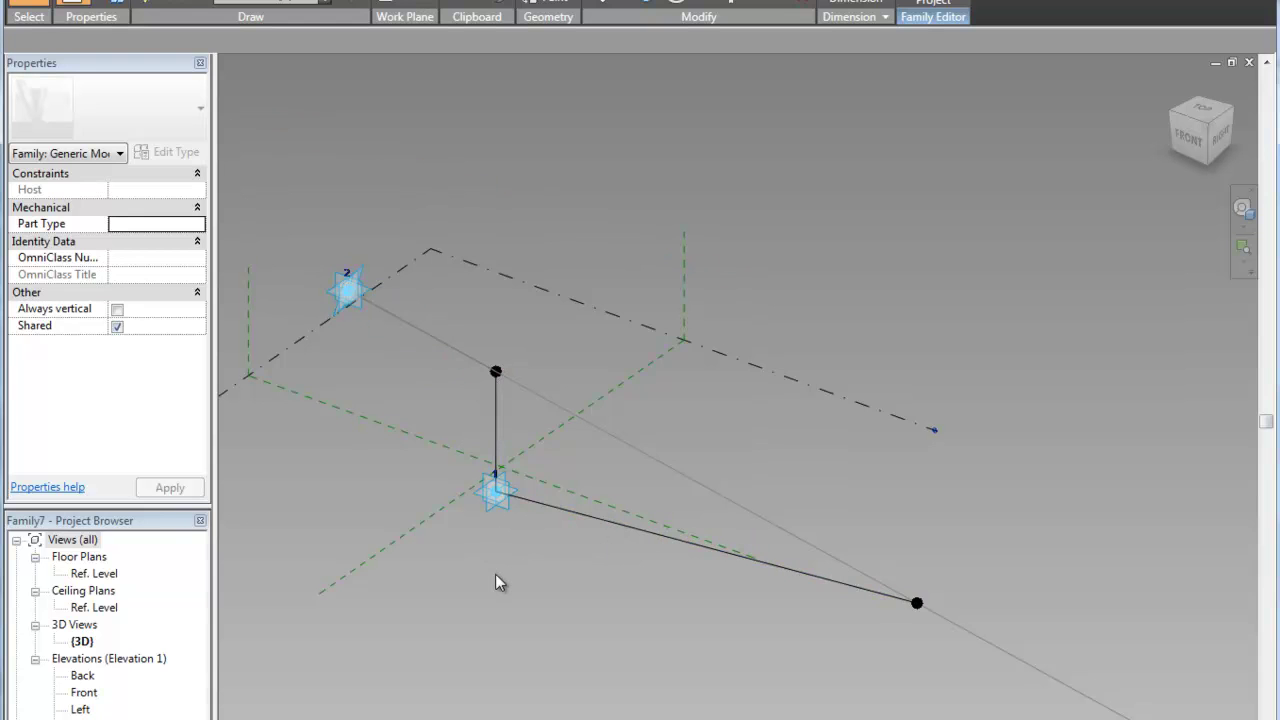
Create a new object style subcategory named "shadow" under Mass
{"action": "key", "text": "v"}
{"action": "key", "text": "g"}
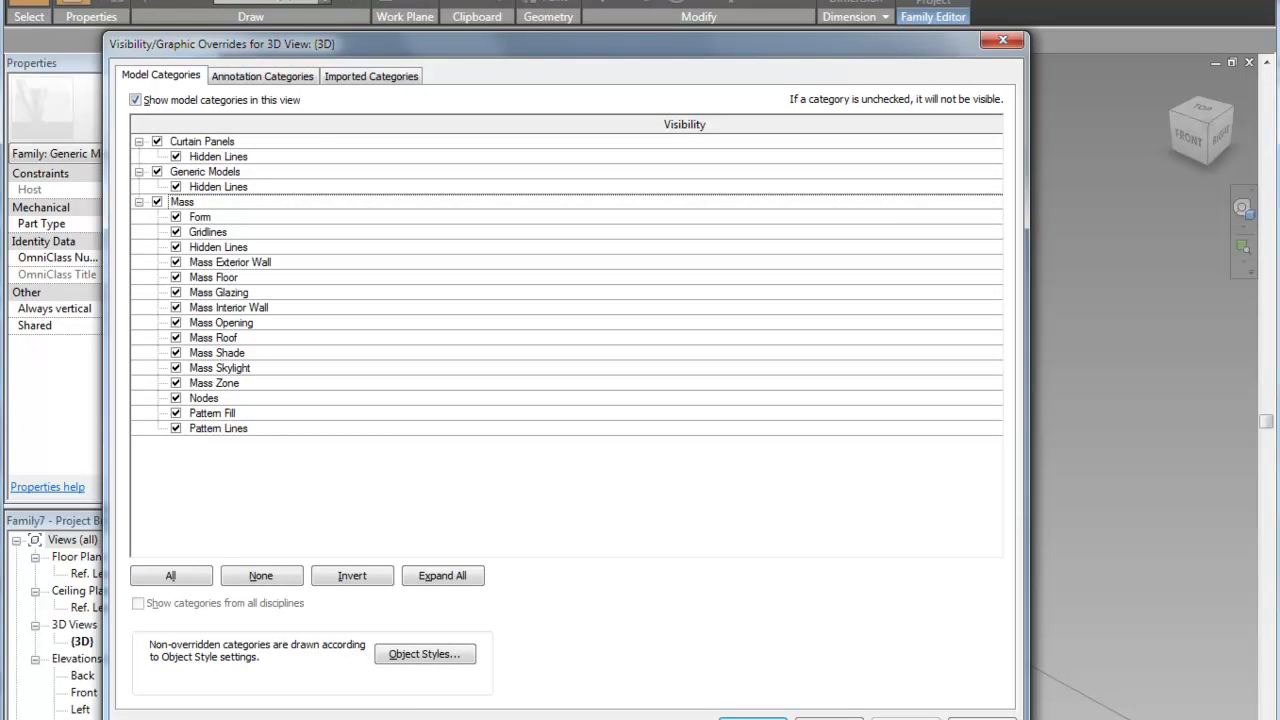
{"action": "left_click", "coordinate": [424, 655]}
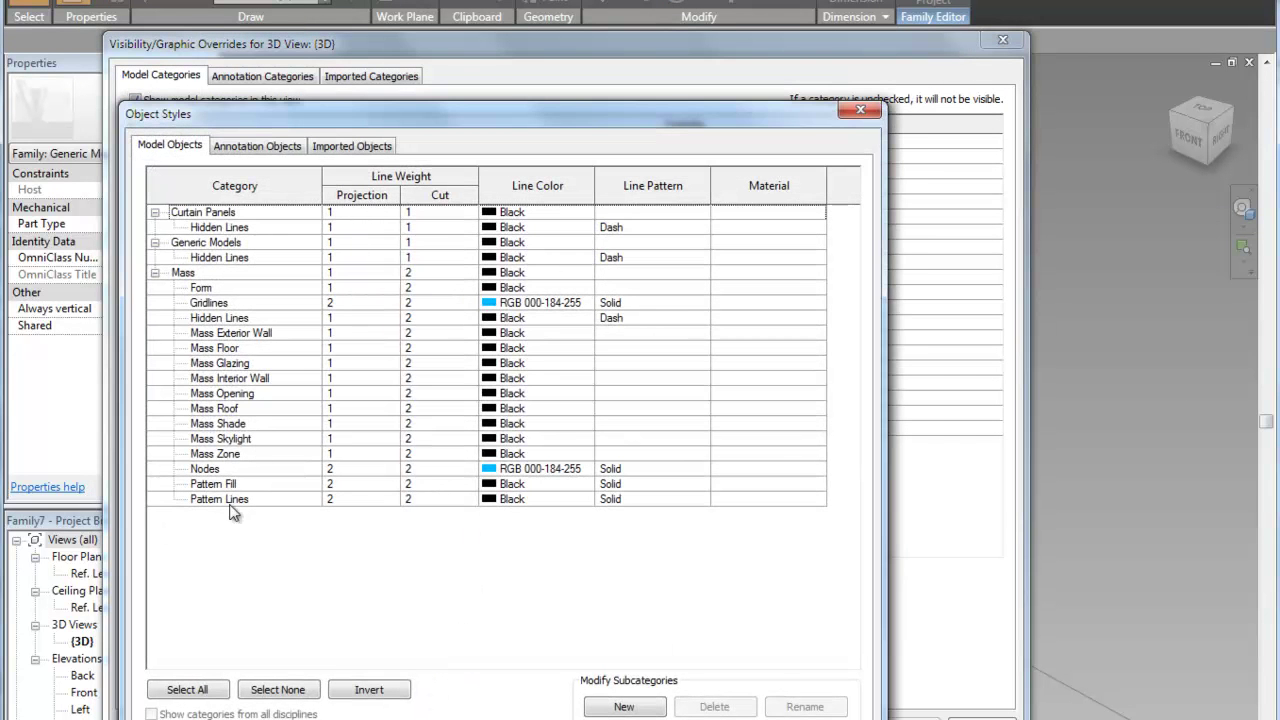
{"action": "left_click", "coordinate": [622, 706]}
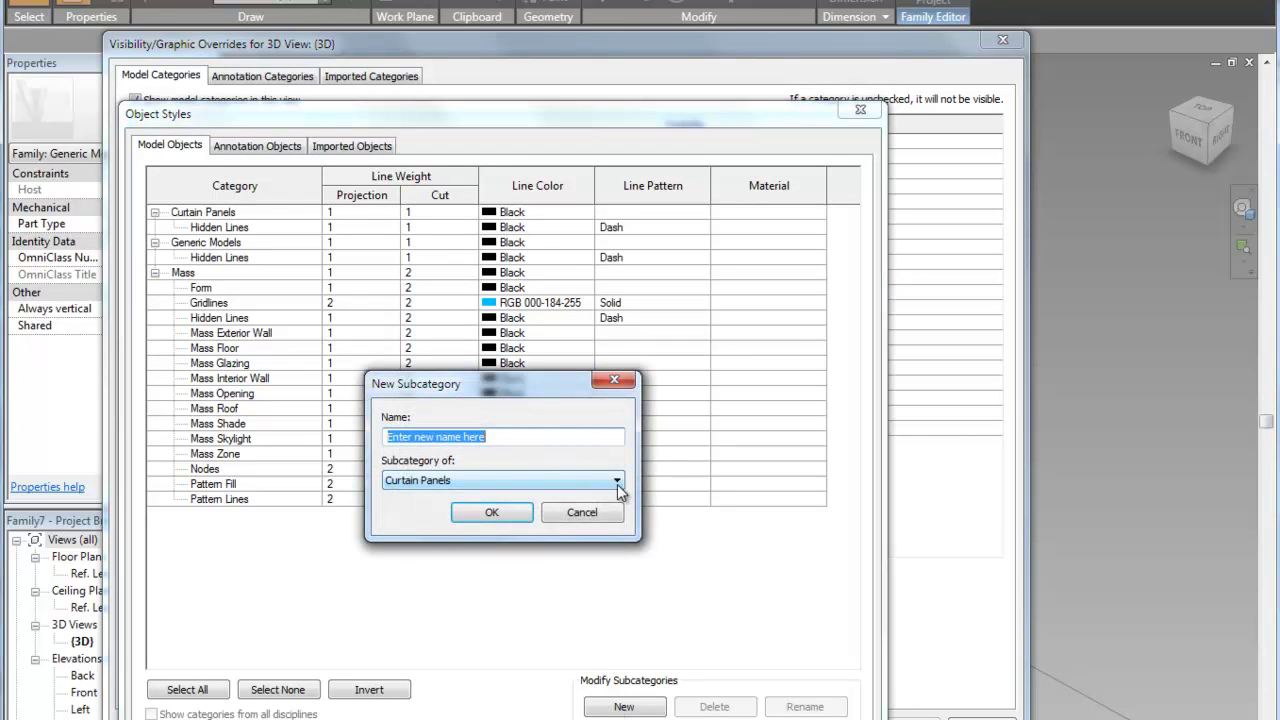
{"action": "left_click", "coordinate": [617, 481]}
{"action": "left_click", "coordinate": [512, 527]}
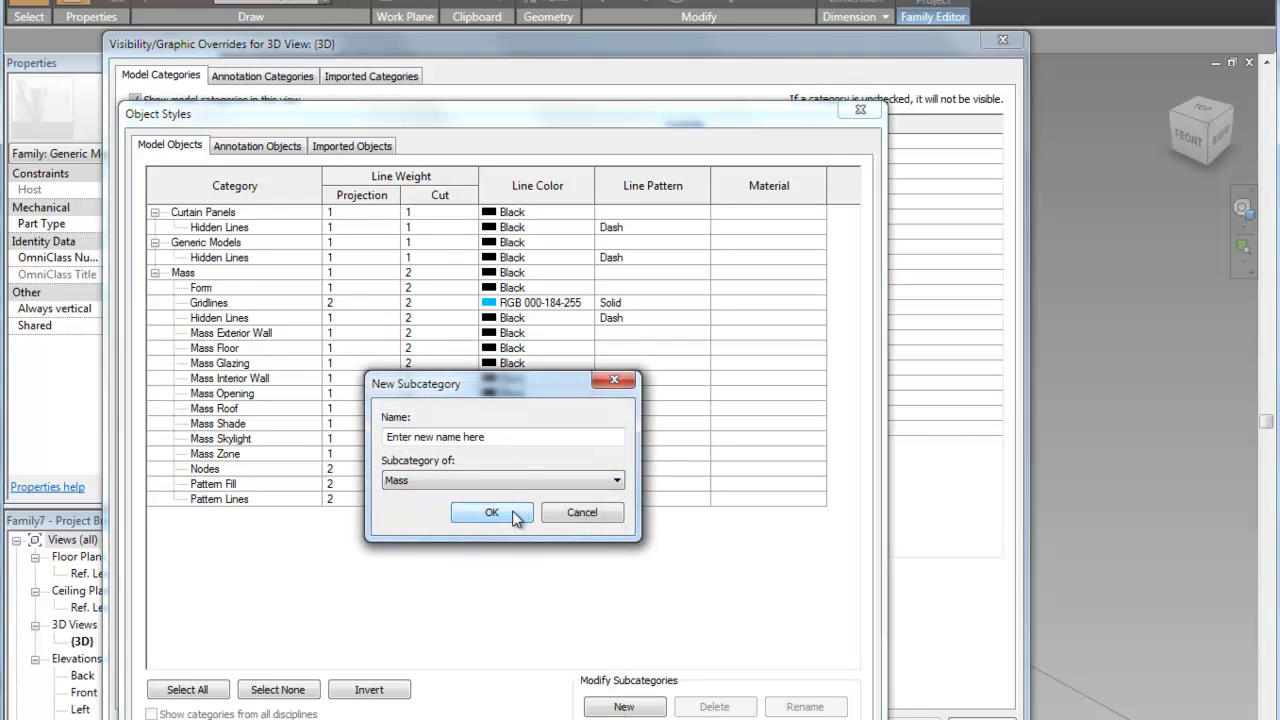
{"action": "left_click_drag", "start_coordinate": [513, 436], "coordinate": [317, 413]}
{"action": "type", "text": "s"}
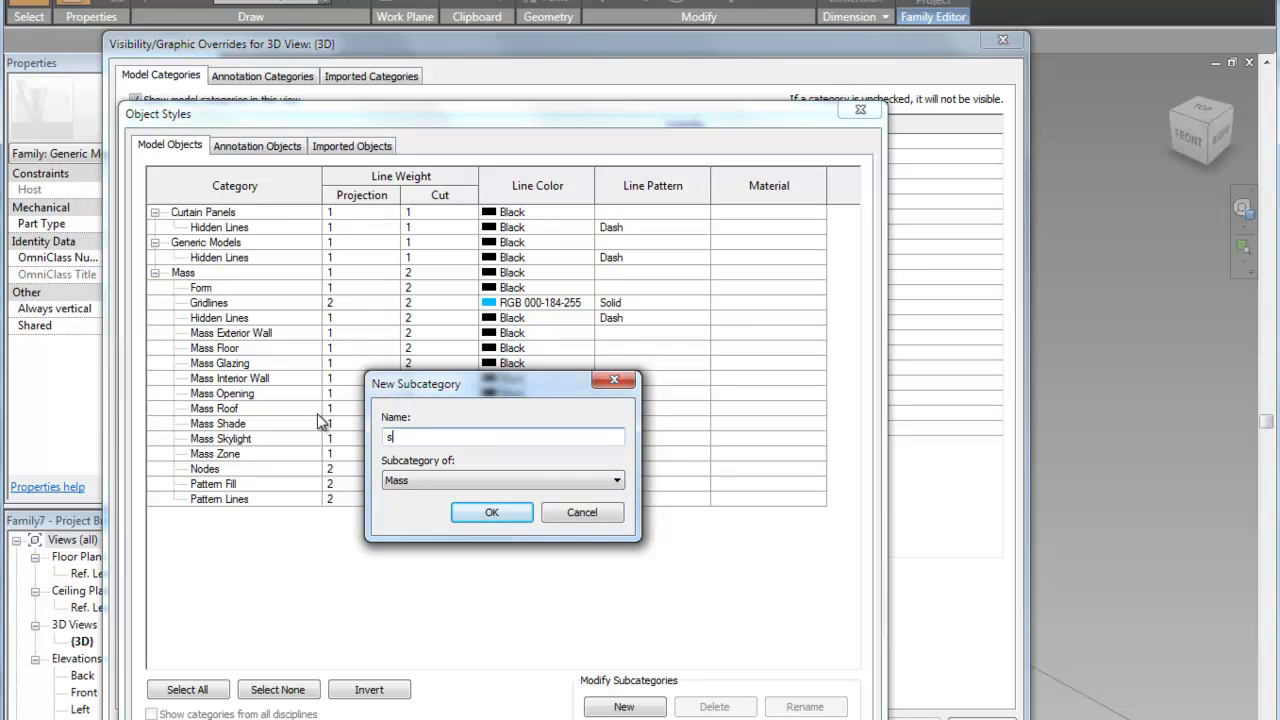
{"action": "type", "text": "hadow"}
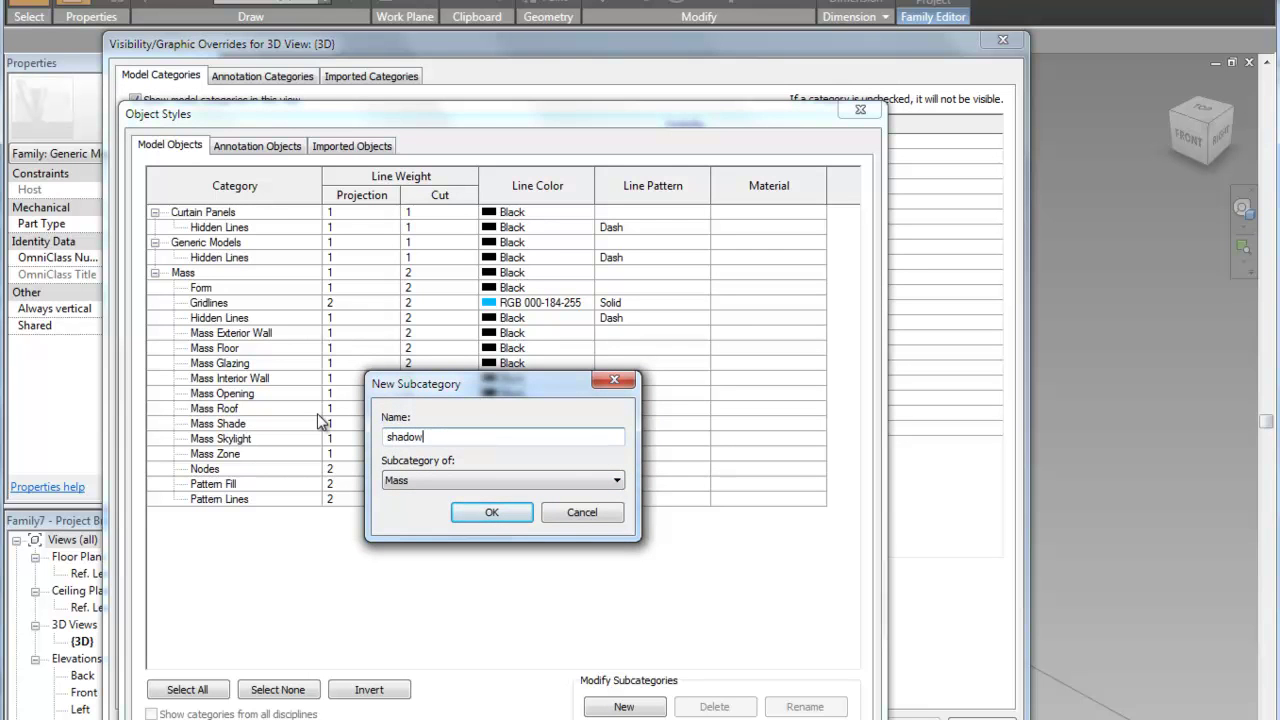
{"action": "left_click", "coordinate": [491, 512]}
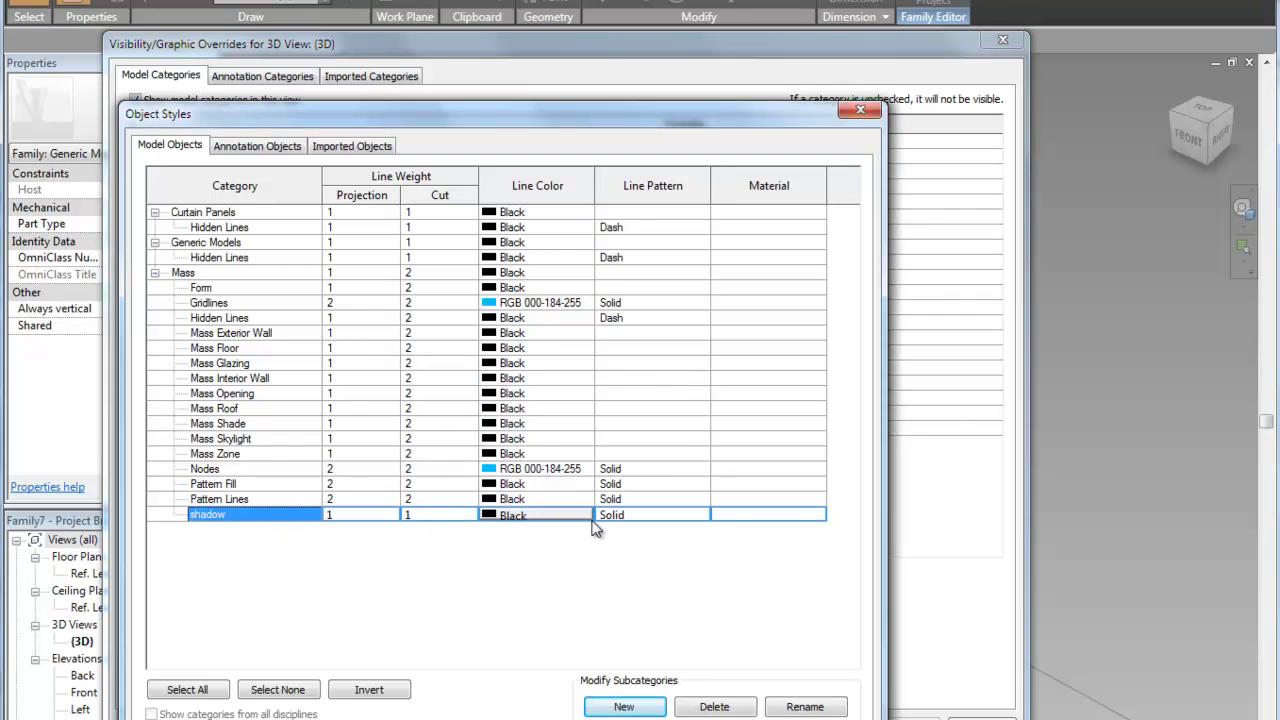
Set the line color of the shadow subcategory to Red
{"action": "left_click", "coordinate": [586, 516]}
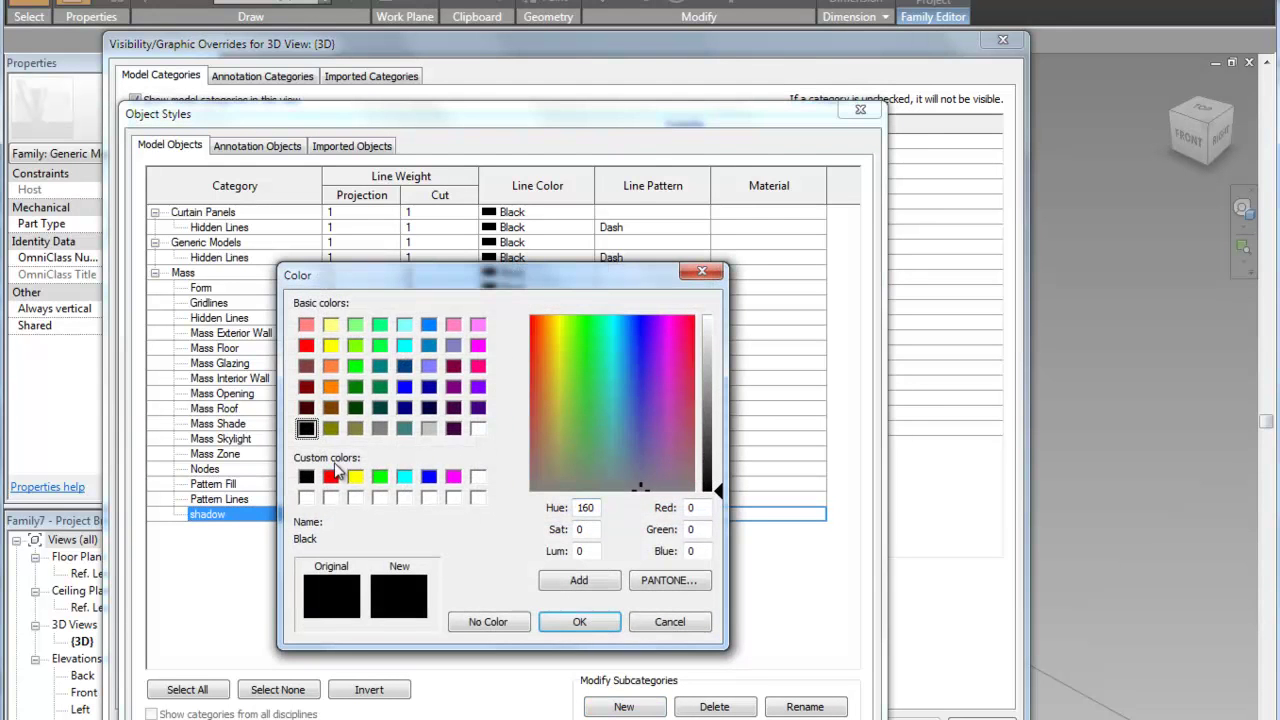
{"action": "left_click", "coordinate": [332, 475]}
{"action": "left_click", "coordinate": [579, 621]}
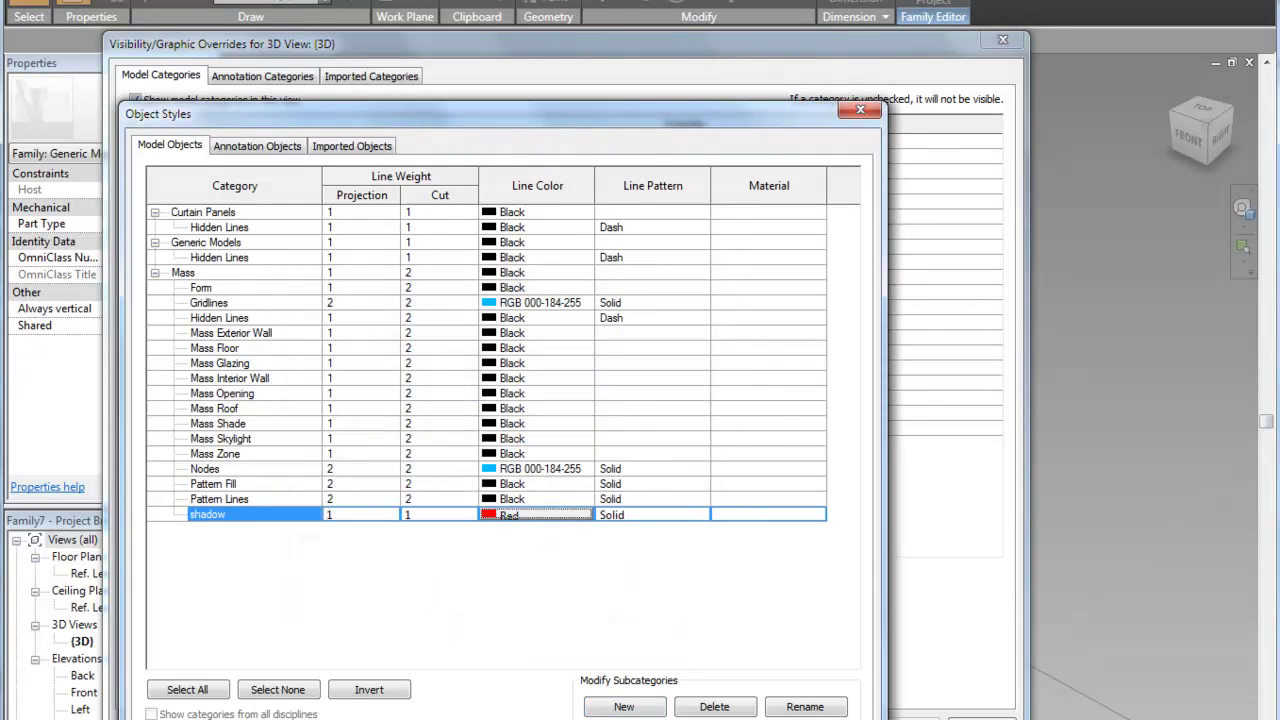
Accept the object style changes and return to the 3D view
{"action": "left_click", "coordinate": [565, 718]}
{"action": "left_click", "coordinate": [750, 716]}
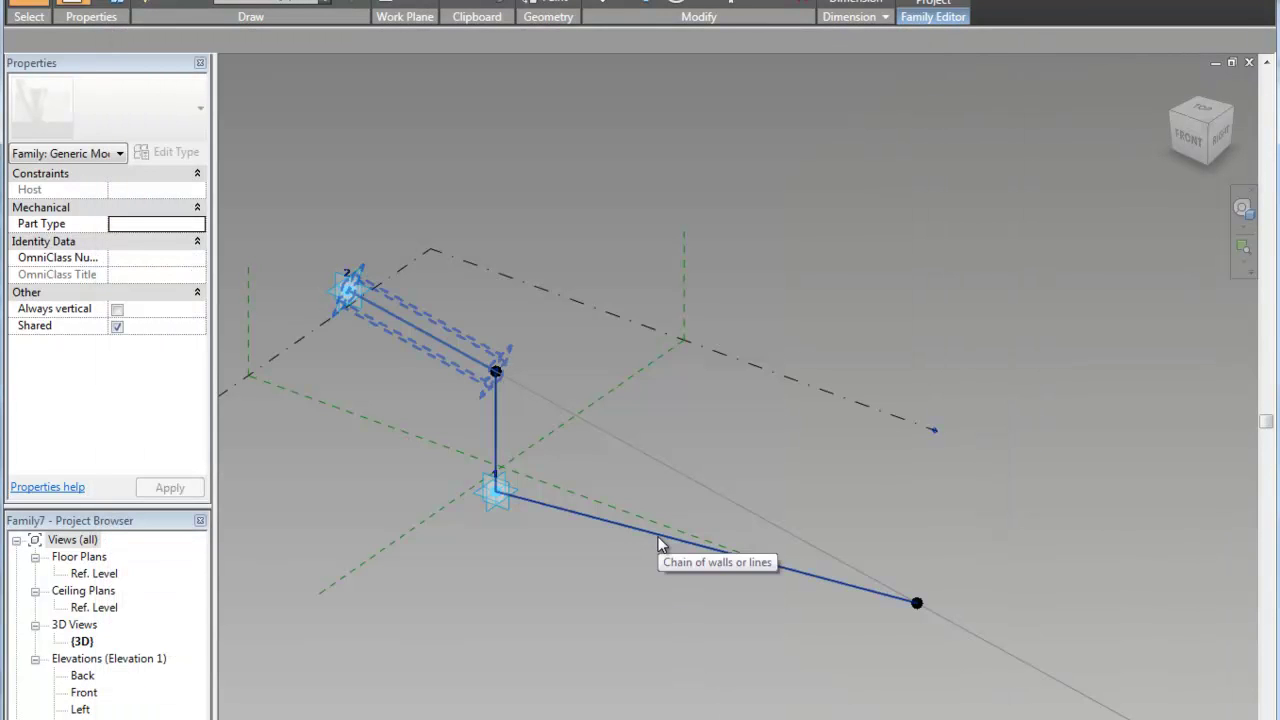
Try to assign the shadow subcategory to the shadow line
{"action": "left_click", "coordinate": [658, 537]}
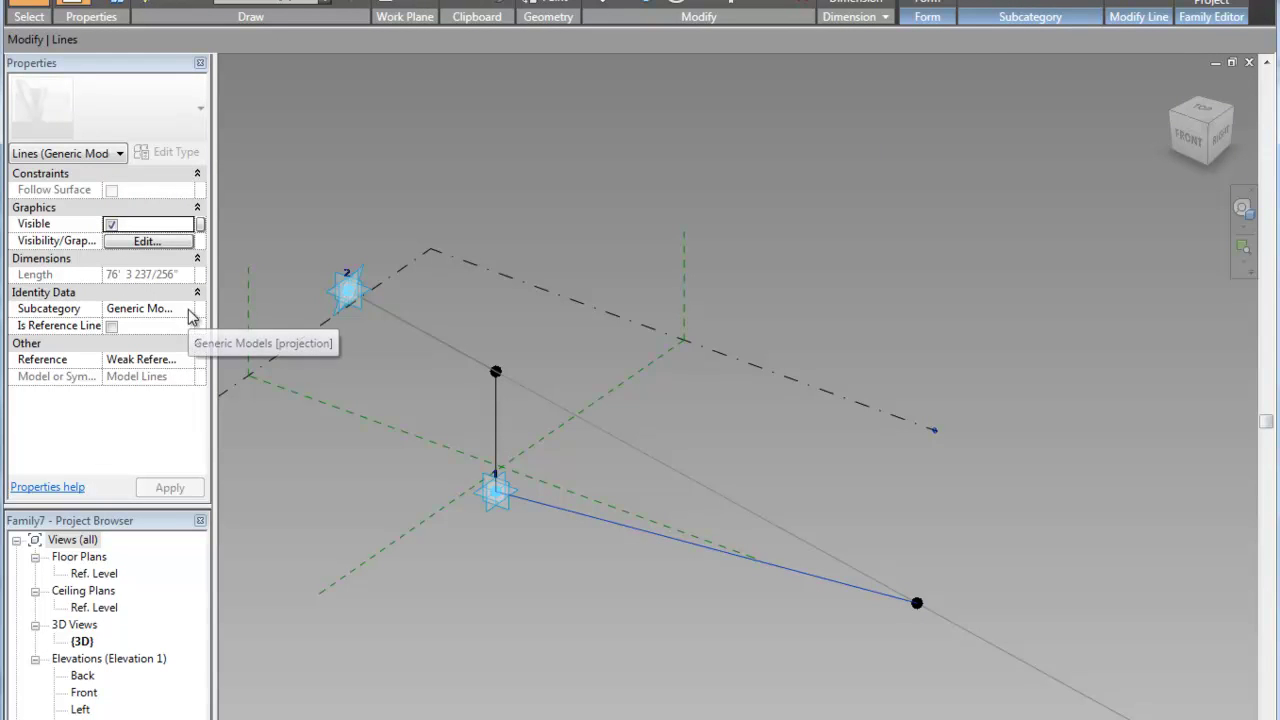
{"action": "left_click", "coordinate": [153, 318]}
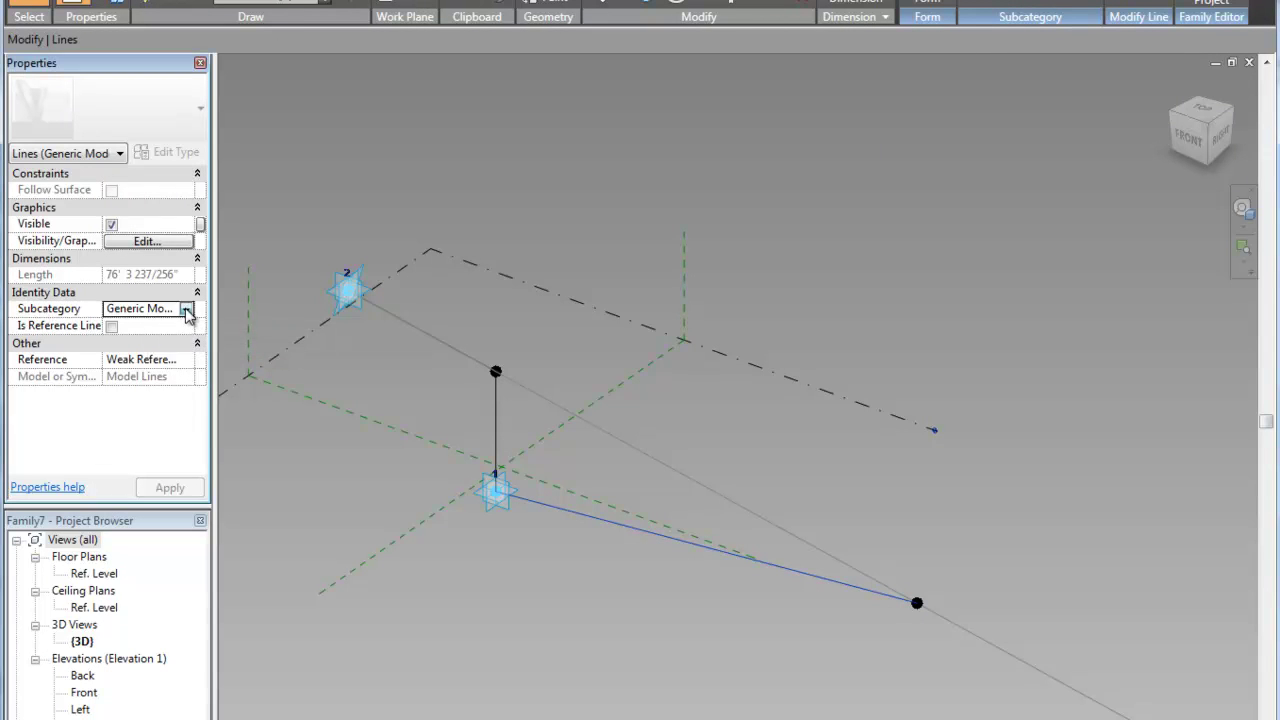
{"action": "left_click", "coordinate": [186, 309]}
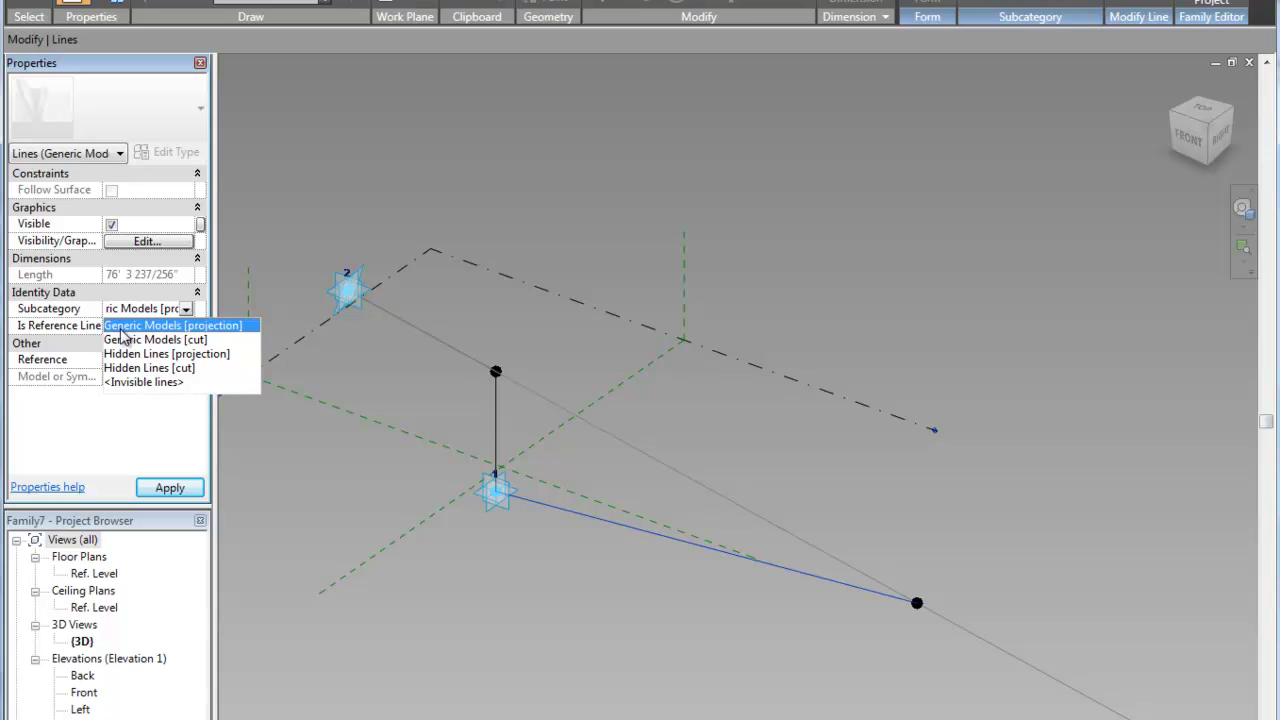
{"action": "left_click", "coordinate": [288, 442]}
{"action": "left_click", "coordinate": [288, 442]}
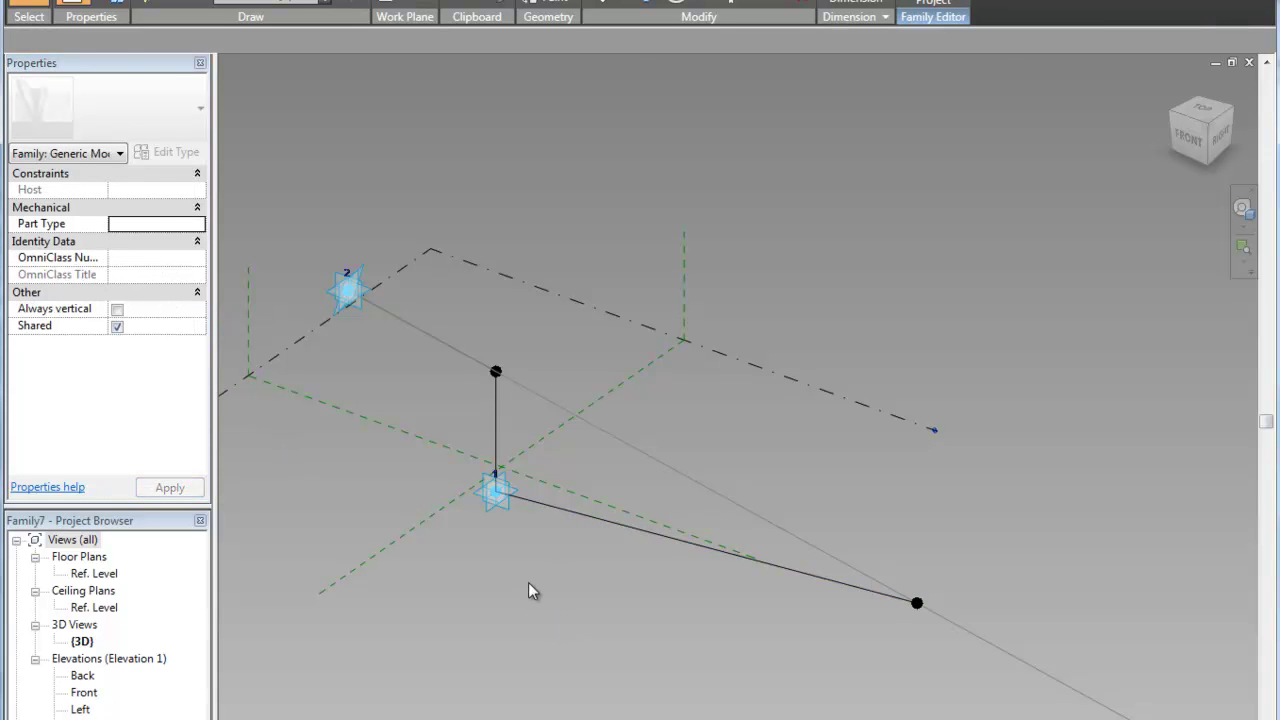
Create a new object style subcategory named "shadow" under Generic Models and accept the changes
{"action": "key", "text": "v"}
{"action": "key", "text": "g"}
{"action": "left_click", "coordinate": [426, 651]}
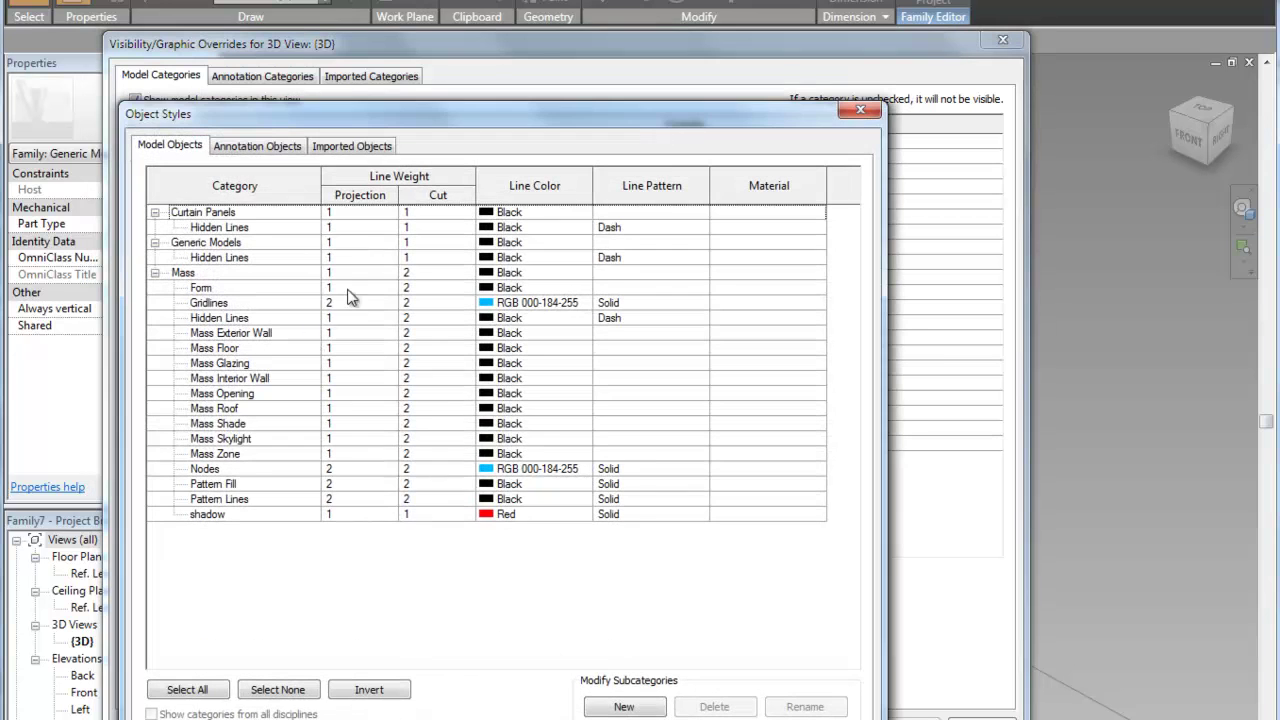
{"action": "left_click", "coordinate": [620, 707]}
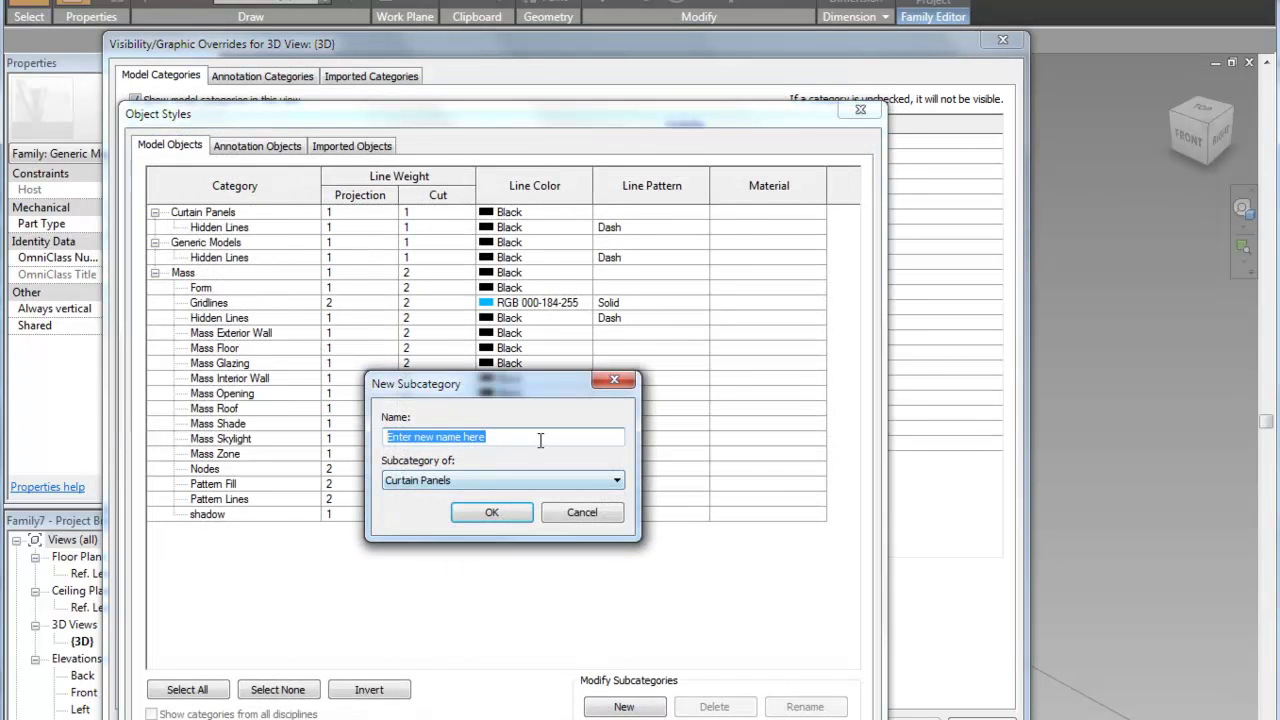
{"action": "left_click", "coordinate": [617, 484]}
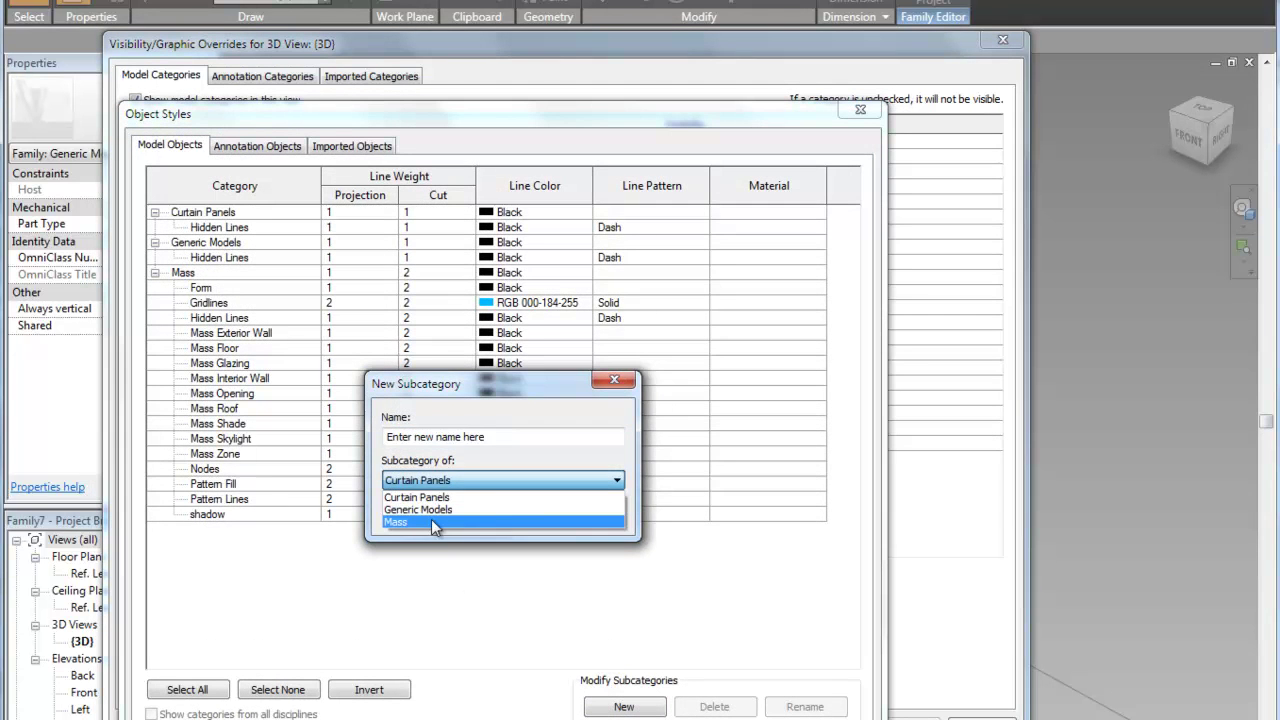
{"action": "left_click", "coordinate": [438, 510]}
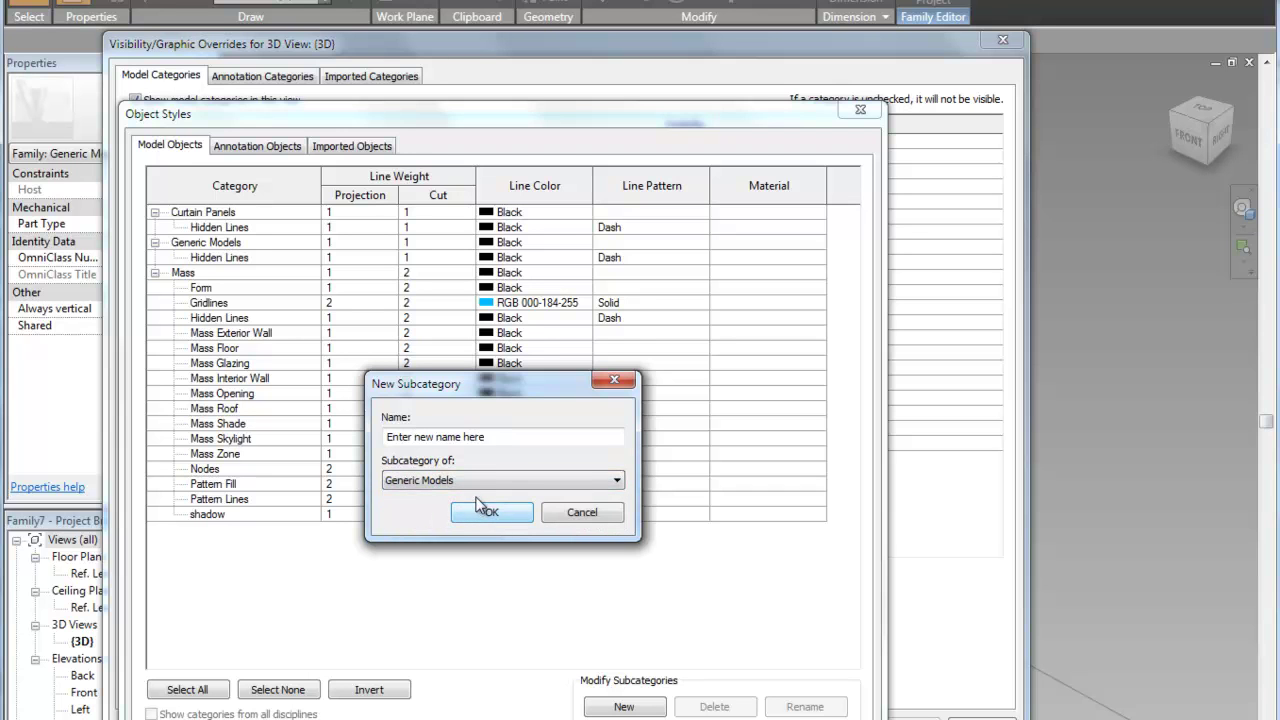
{"action": "left_click", "coordinate": [500, 436]}
{"action": "left_click_drag", "start_coordinate": [498, 437], "coordinate": [370, 438]}
{"action": "type", "text": "shadow"}
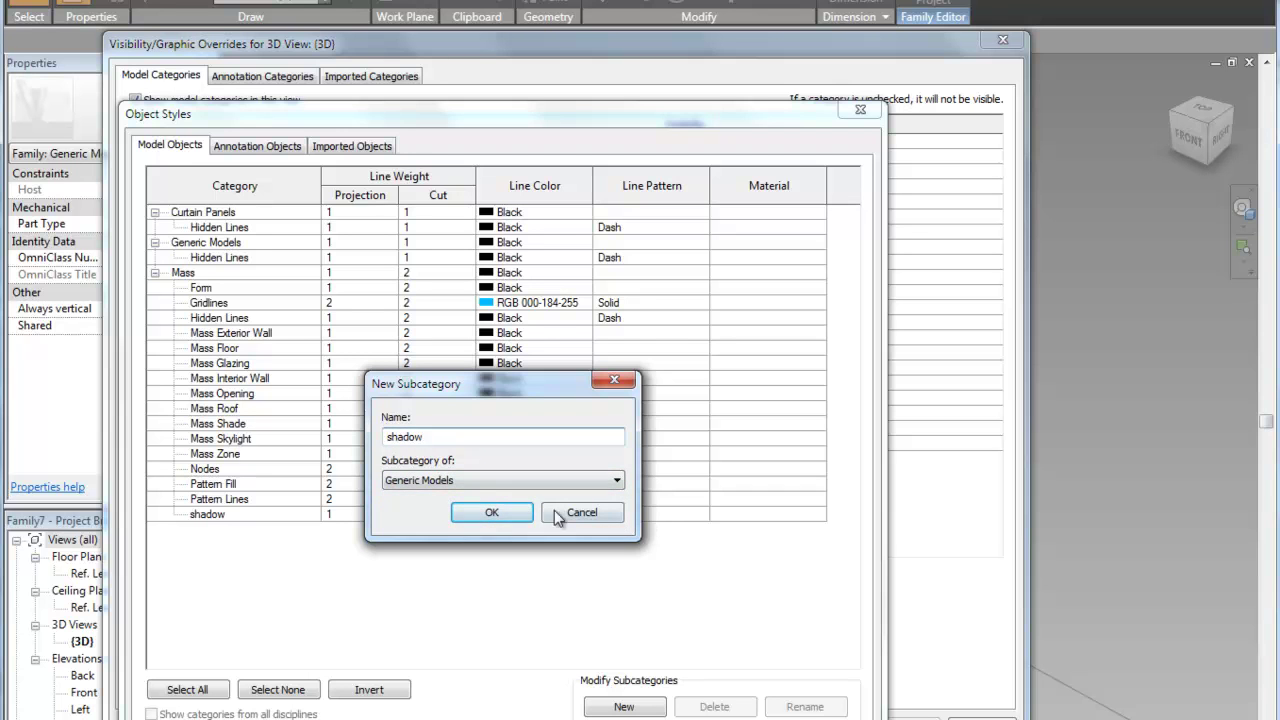
{"action": "left_click", "coordinate": [512, 511]}
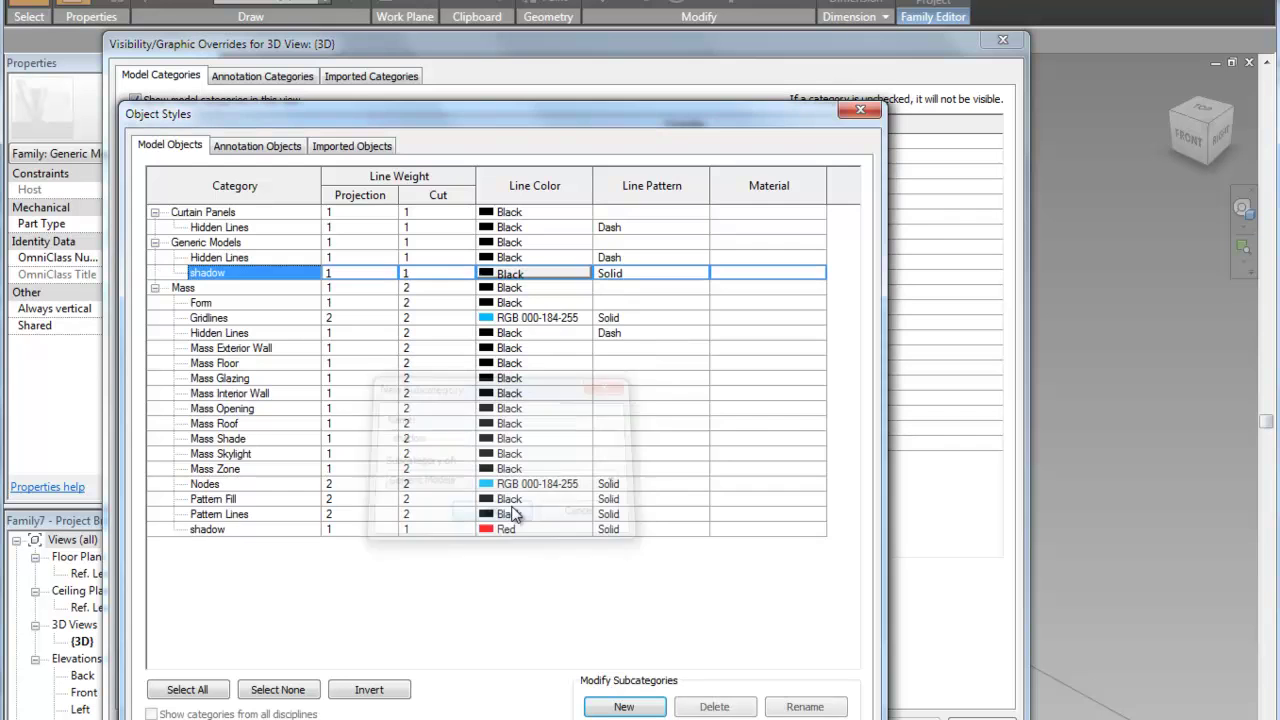
{"action": "left_click", "coordinate": [609, 718]}
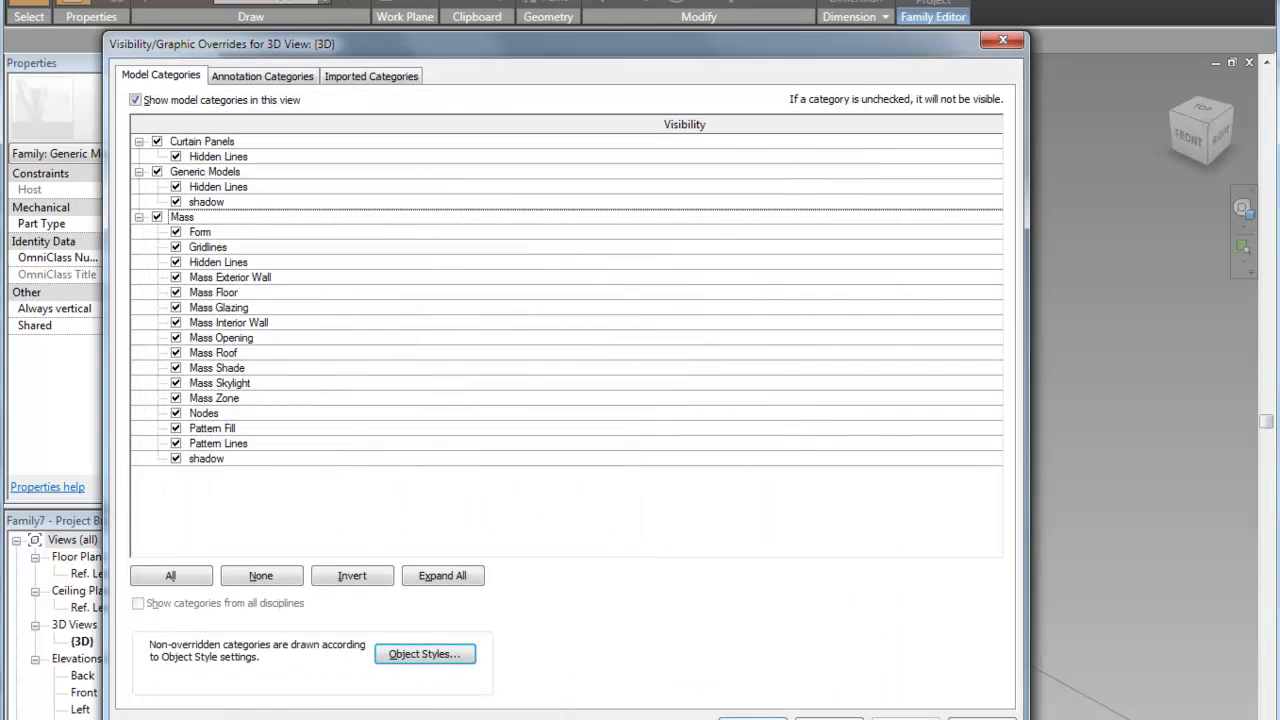
{"action": "left_click", "coordinate": [743, 717]}
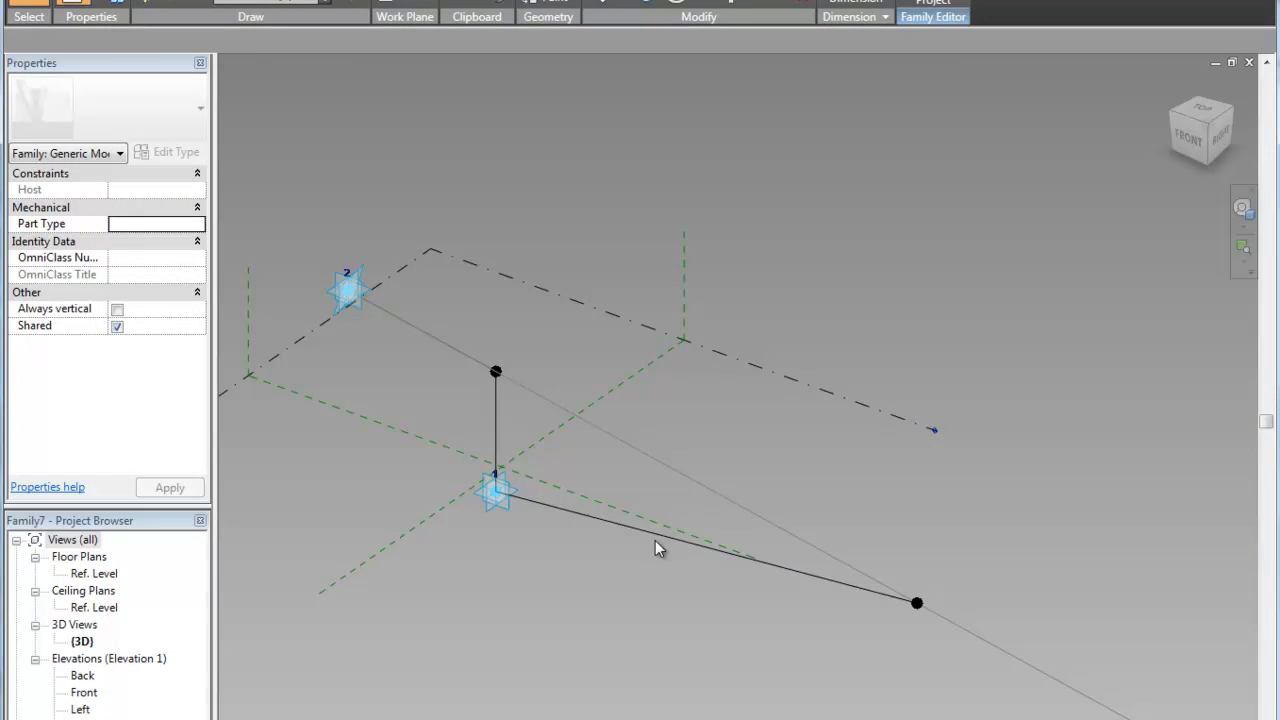
Assign the shadow [projection] subcategory to the line from adaptive point 1 to the intersection point
{"action": "left_click", "coordinate": [803, 573]}
{"action": "left_click", "coordinate": [186, 309]}
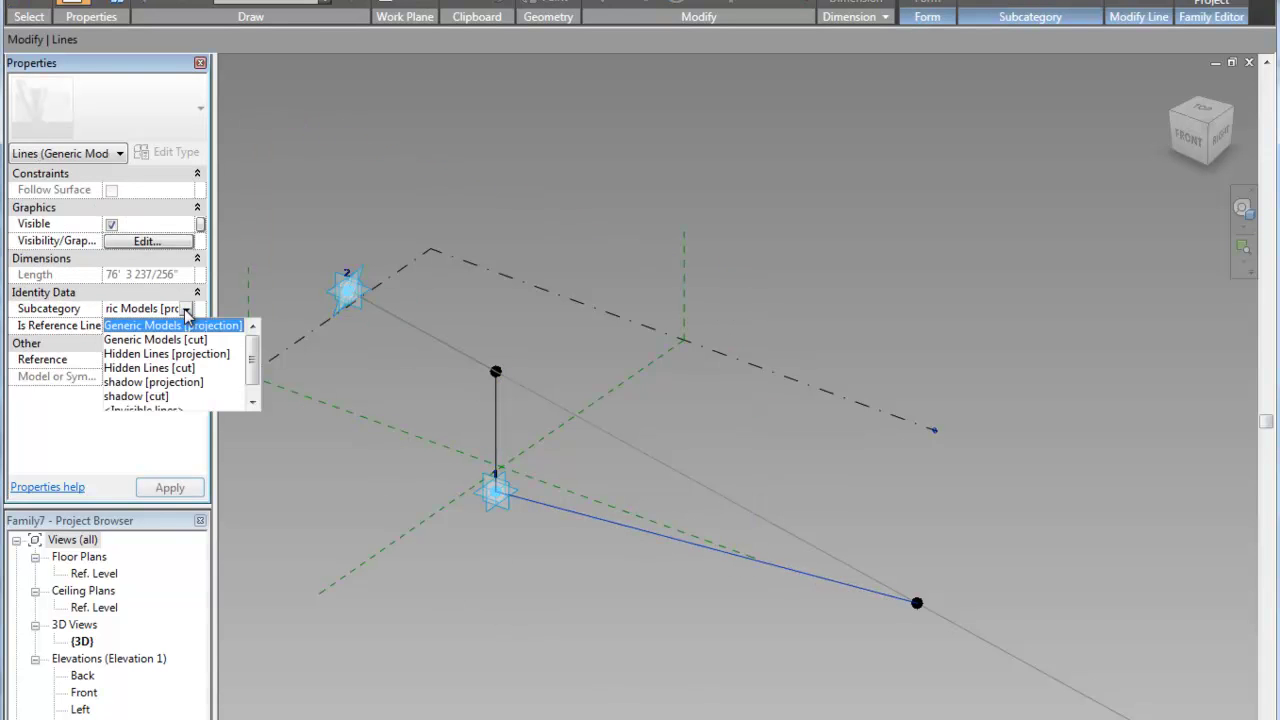
{"action": "left_click", "coordinate": [150, 382]}
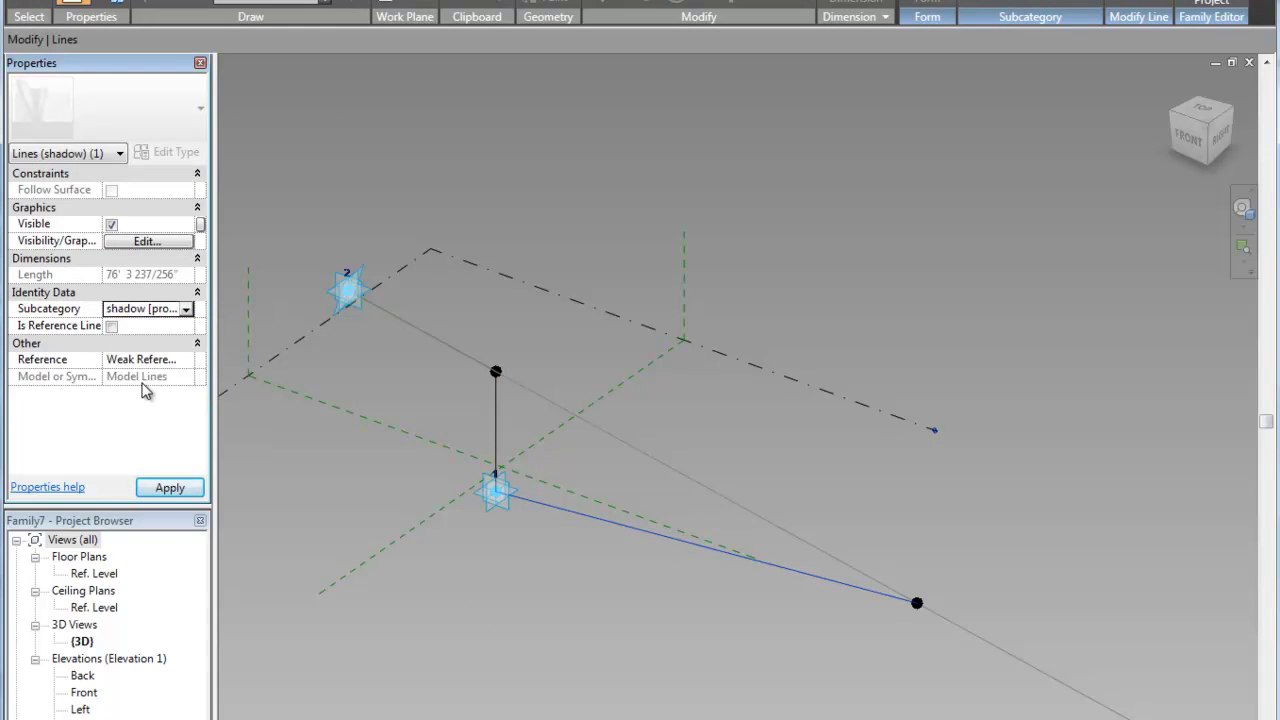
{"action": "left_click", "coordinate": [566, 620]}
Set the line color of the shadow subcategory under Generic Models to Red
{"action": "key", "text": "v"}
{"action": "key", "text": "g"}
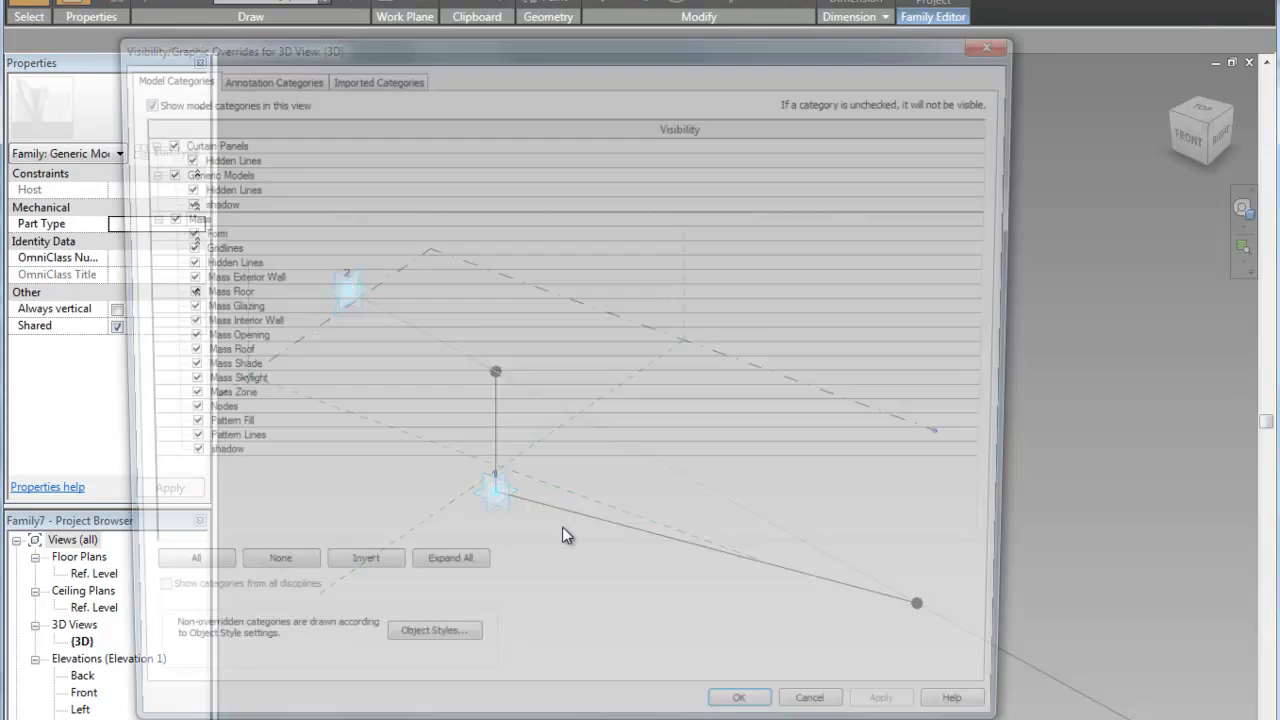
{"action": "left_click", "coordinate": [460, 656]}
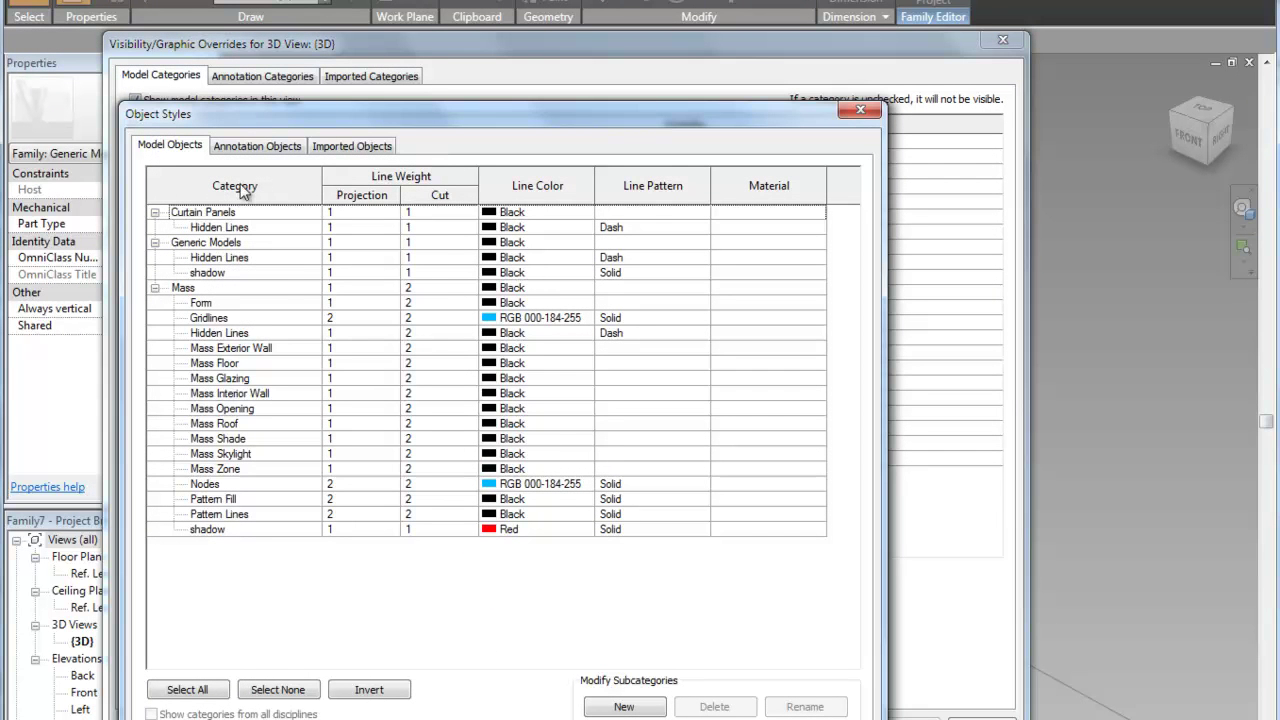
{"action": "left_click", "coordinate": [540, 288]}
{"action": "left_click", "coordinate": [545, 273]}
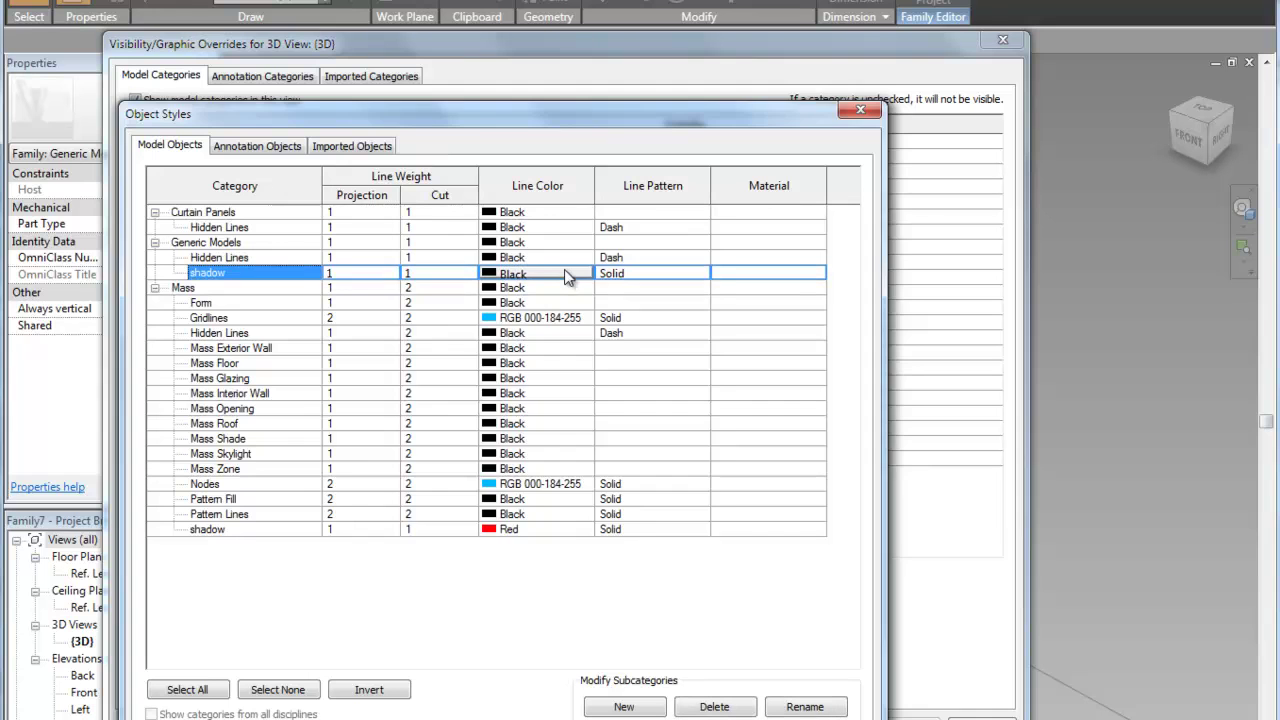
{"action": "left_click", "coordinate": [568, 273]}
{"action": "left_click", "coordinate": [330, 476]}
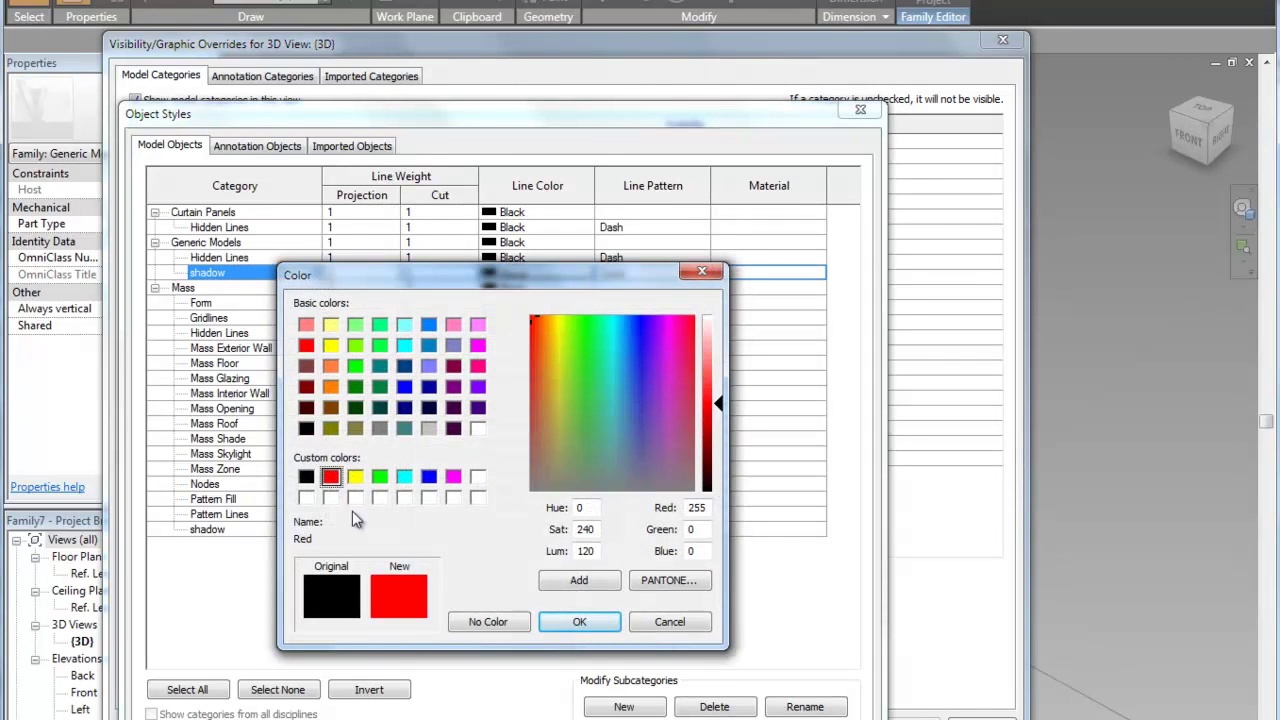
{"action": "left_click", "coordinate": [579, 621]}
{"action": "key", "text": "Return"}
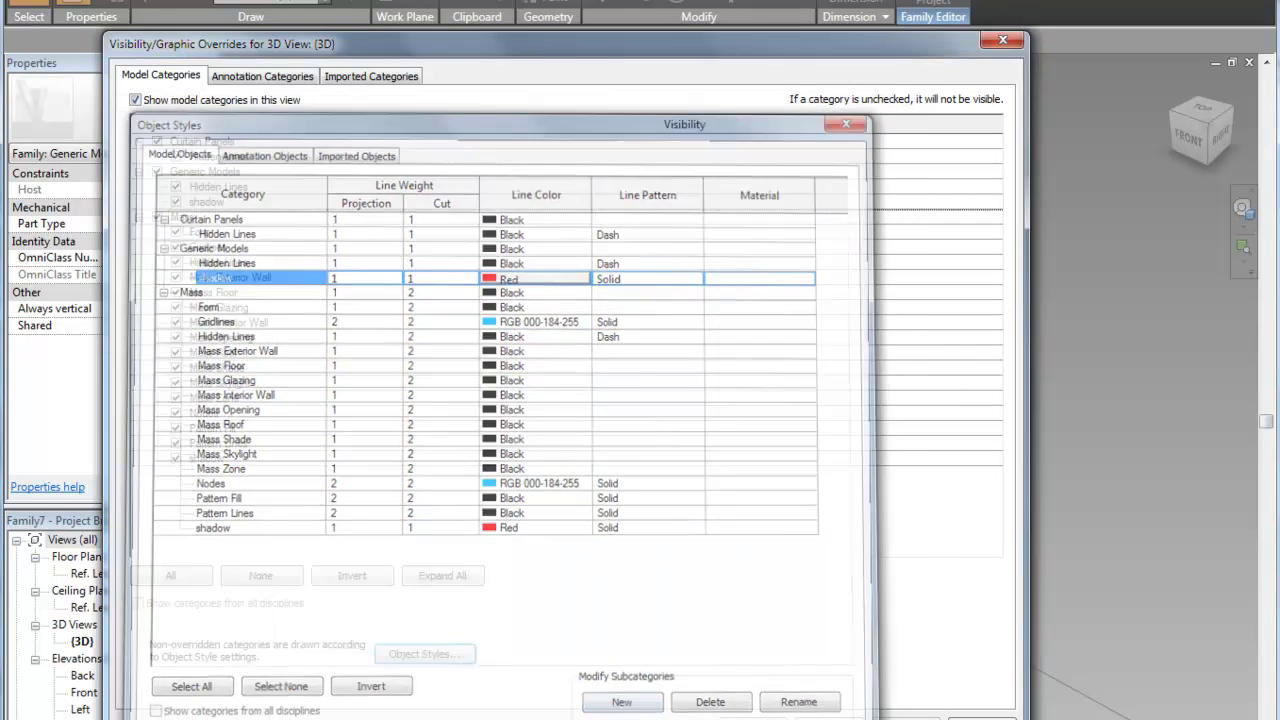
{"action": "key", "text": "Return"}
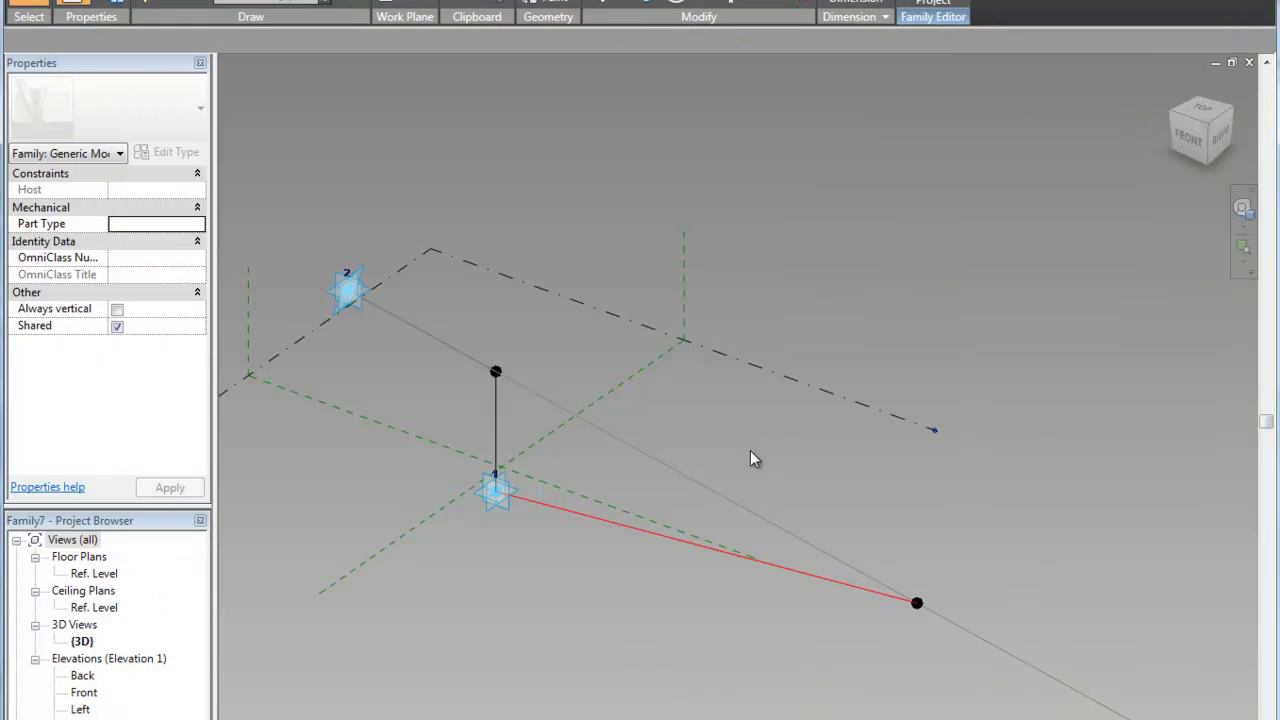
Switch to the postShadow_Hosted family and make dimensions, reference lines and reference planes visible in its 3D view
{"action": "key", "text": "ctrl+Tab"}
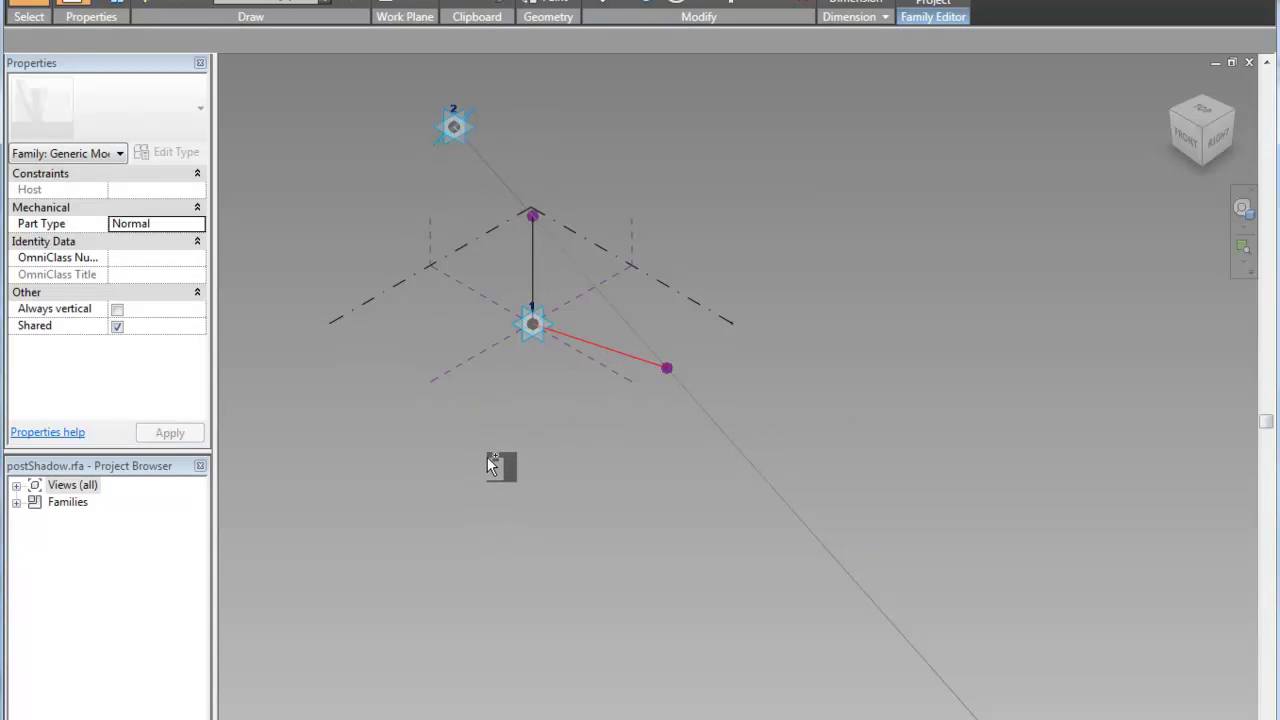
{"action": "key", "text": "ctrl+Tab"}
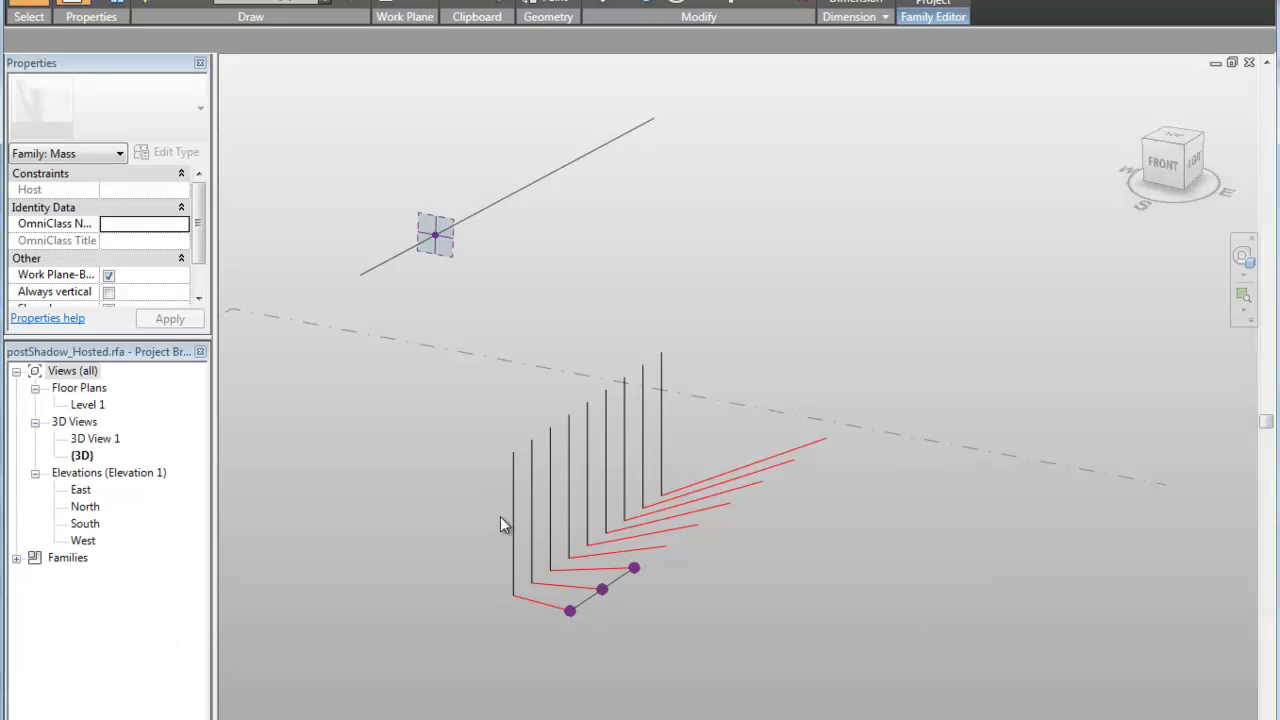
{"action": "key", "text": "v"}
{"action": "key", "text": "v"}
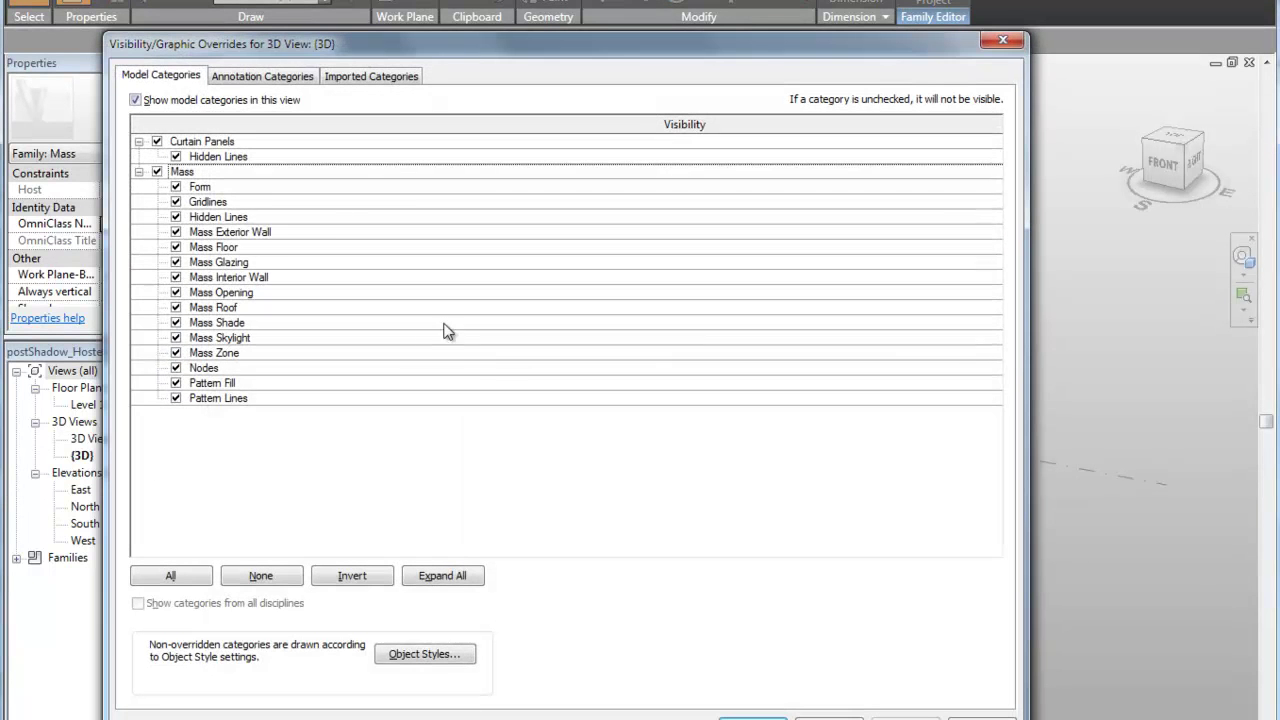
{"action": "left_click", "coordinate": [285, 76]}
{"action": "left_click", "coordinate": [157, 202]}
{"action": "left_click", "coordinate": [157, 247]}
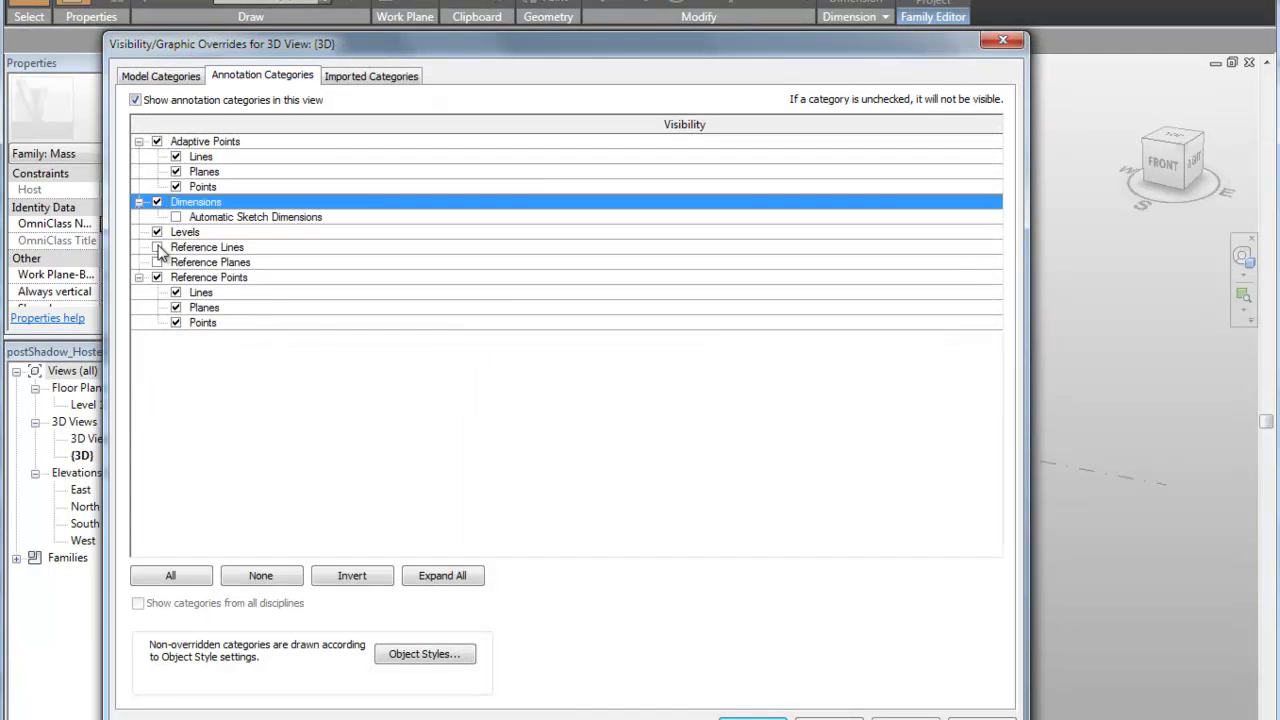
{"action": "left_click", "coordinate": [157, 262]}
{"action": "left_click", "coordinate": [752, 718]}
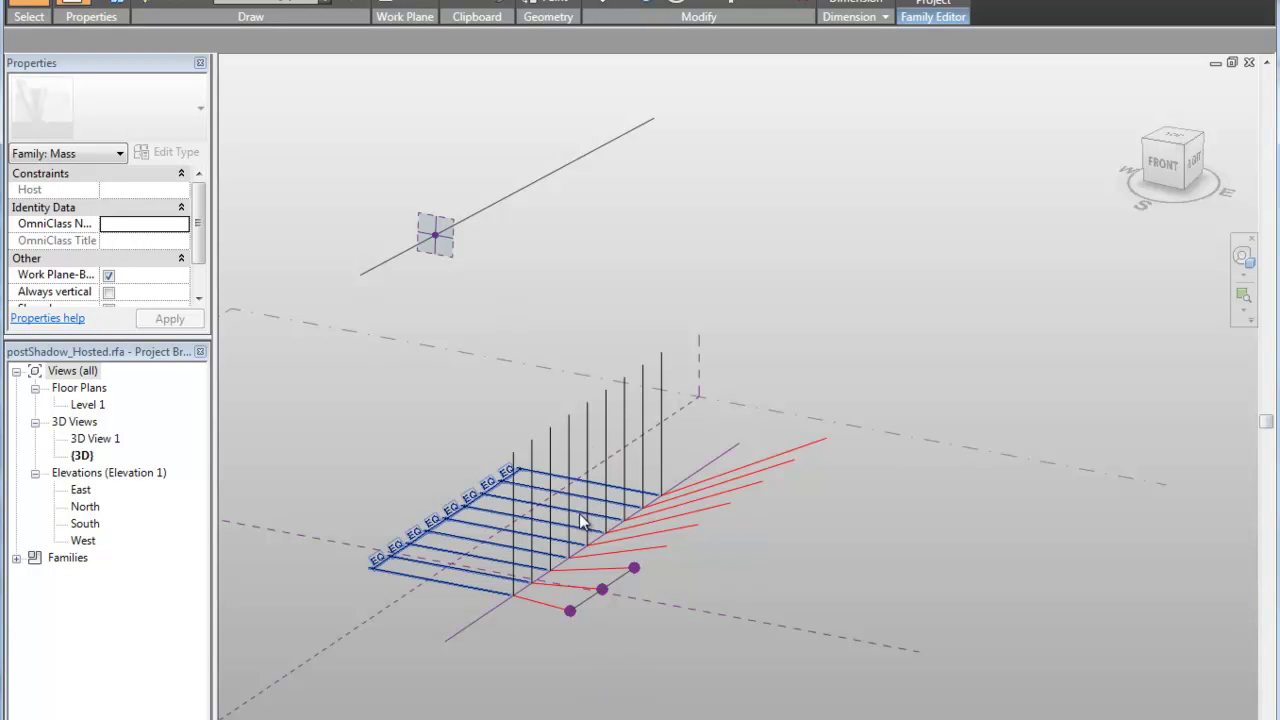
Delete the EQ dimension string that spaces the row of posts
{"action": "left_click", "coordinate": [462, 543]}
{"action": "key", "text": "Delete"}
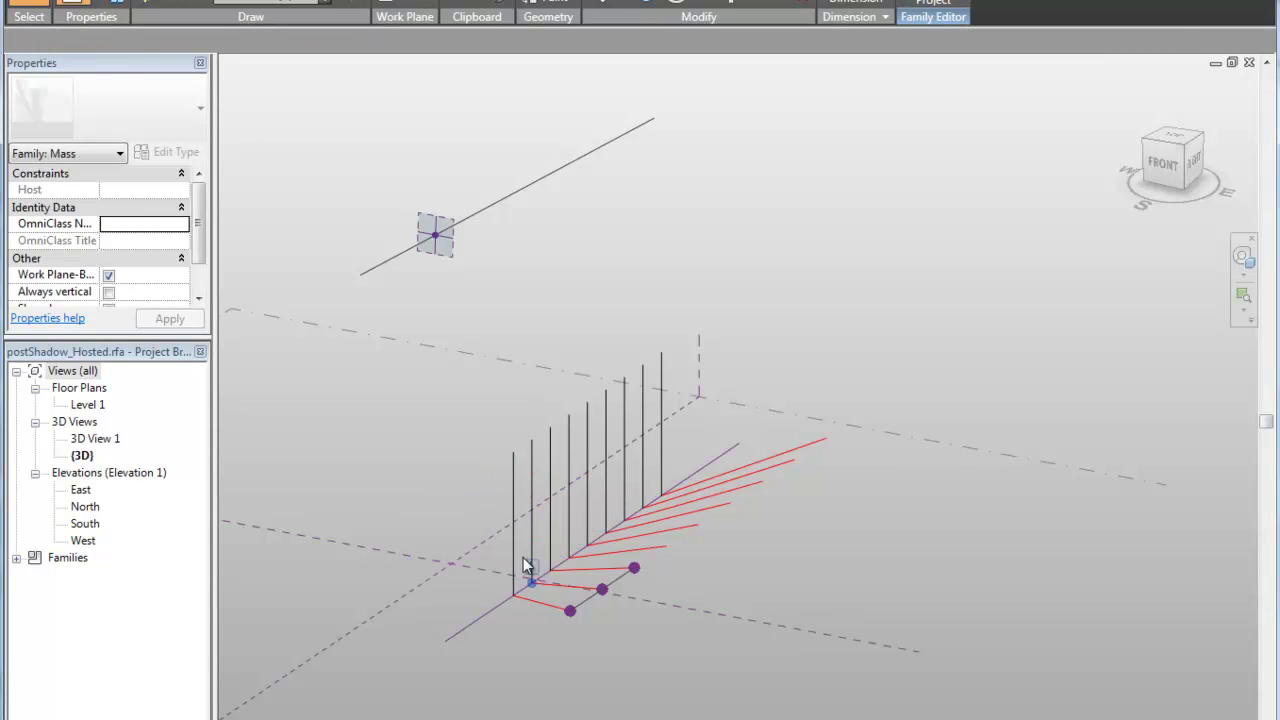
Delete all postShadow instances in the entire project, plus the leftover line and its three points beside the posts
{"action": "left_click", "coordinate": [518, 562]}
{"action": "right_click", "coordinate": [517, 561]}
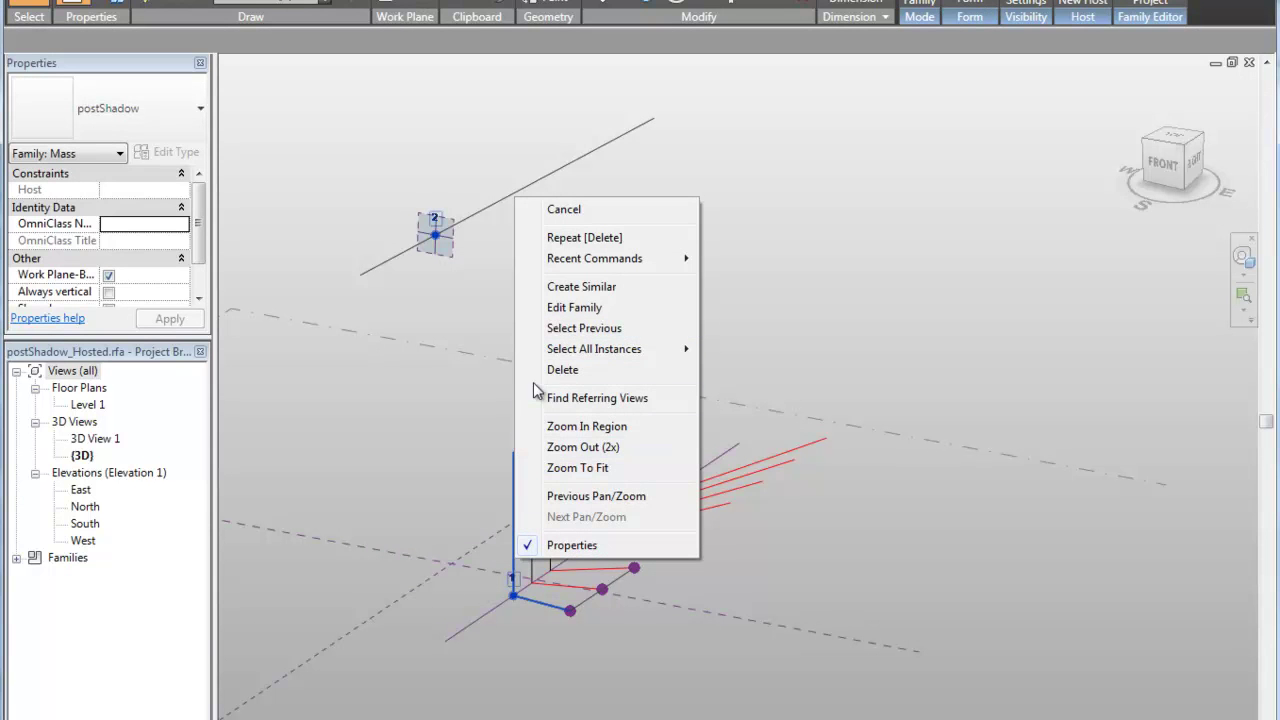
{"action": "mouse_move", "coordinate": [619, 350]}
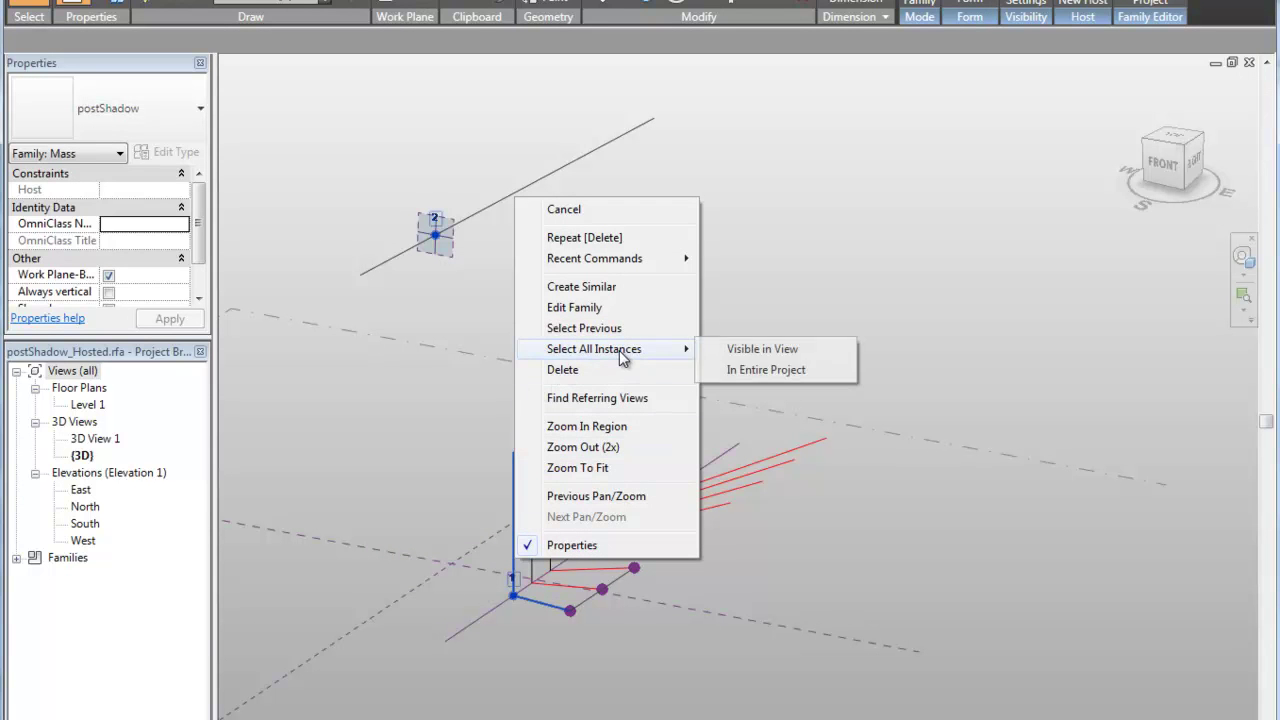
{"action": "left_click", "coordinate": [733, 372]}
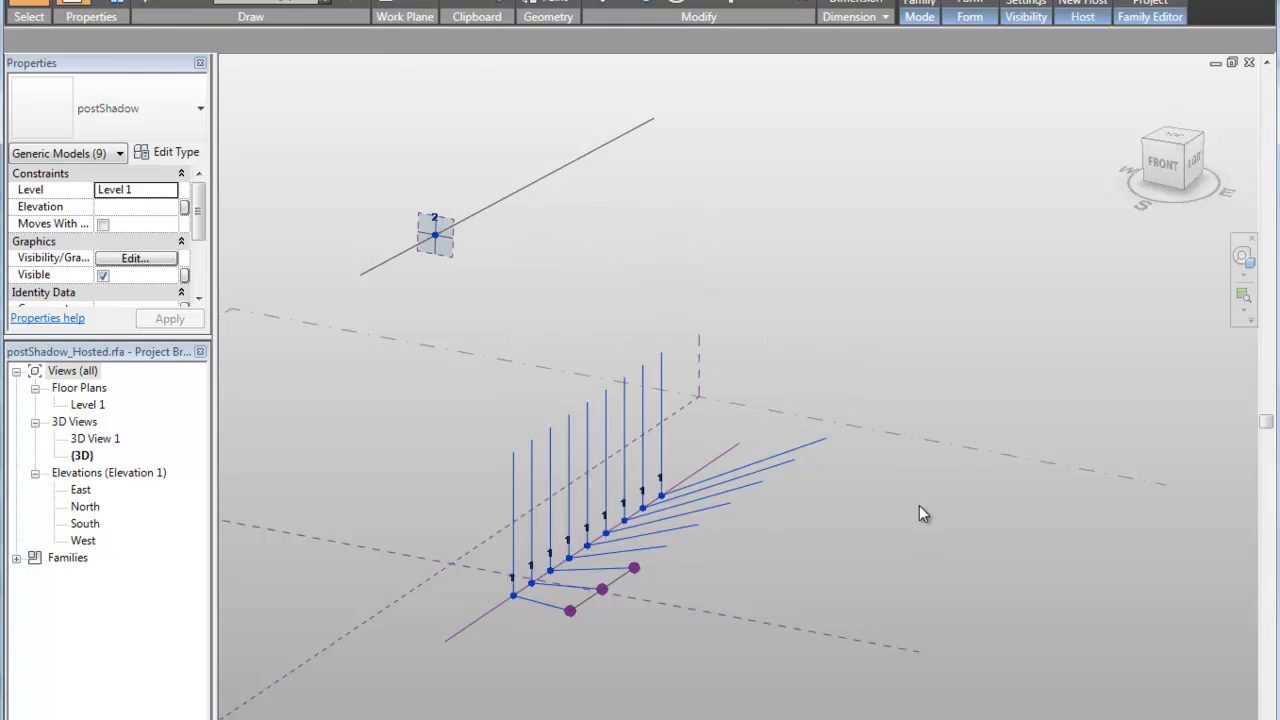
{"action": "key", "text": "Delete"}
{"action": "left_click_drag", "start_coordinate": [543, 651], "coordinate": [730, 511]}
{"action": "key", "text": "Delete"}
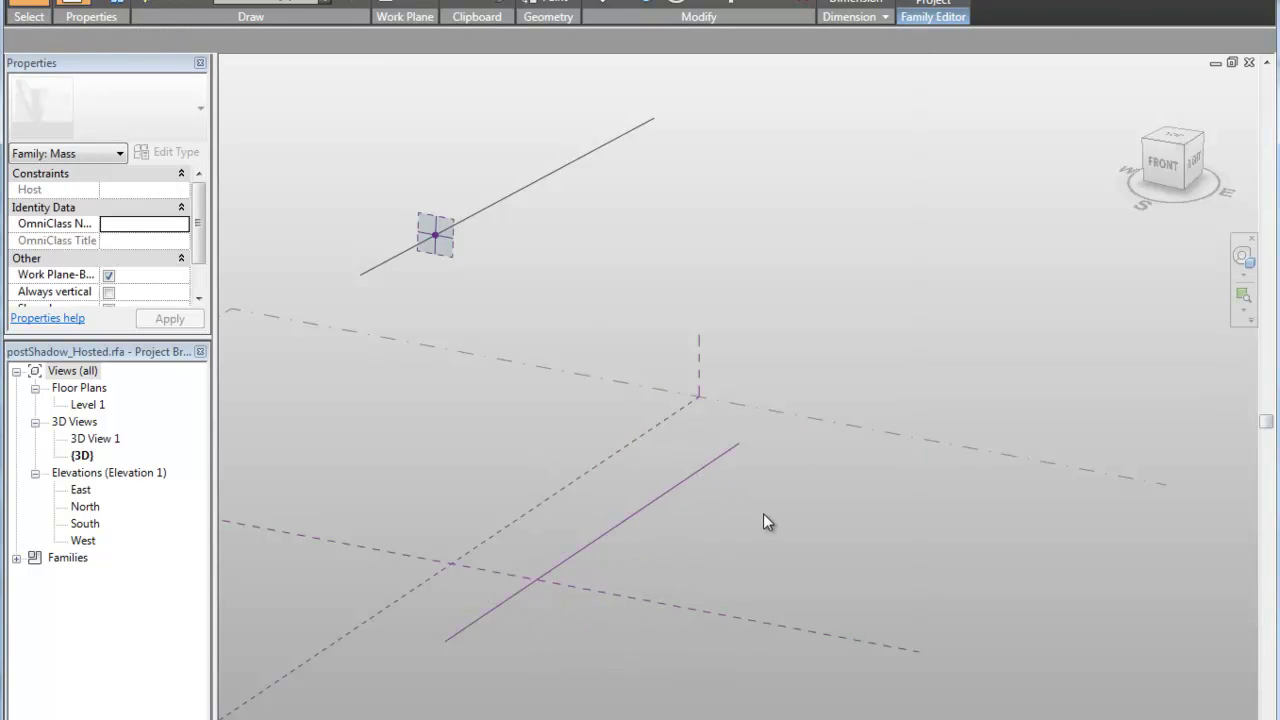
Place a postShadow component with its first point on open ground and its second point on the existing reference point of the raised line
{"action": "left_click", "coordinate": [17, 559]}
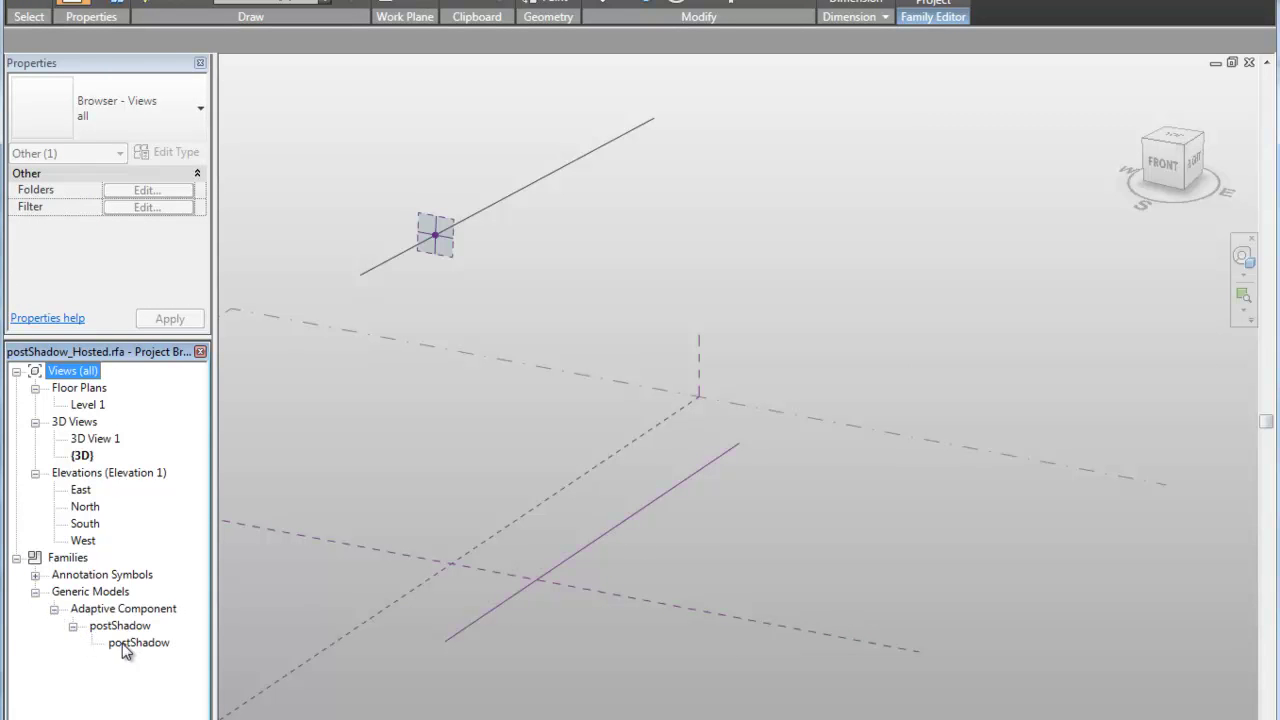
{"action": "left_click_drag", "start_coordinate": [125, 648], "coordinate": [594, 628]}
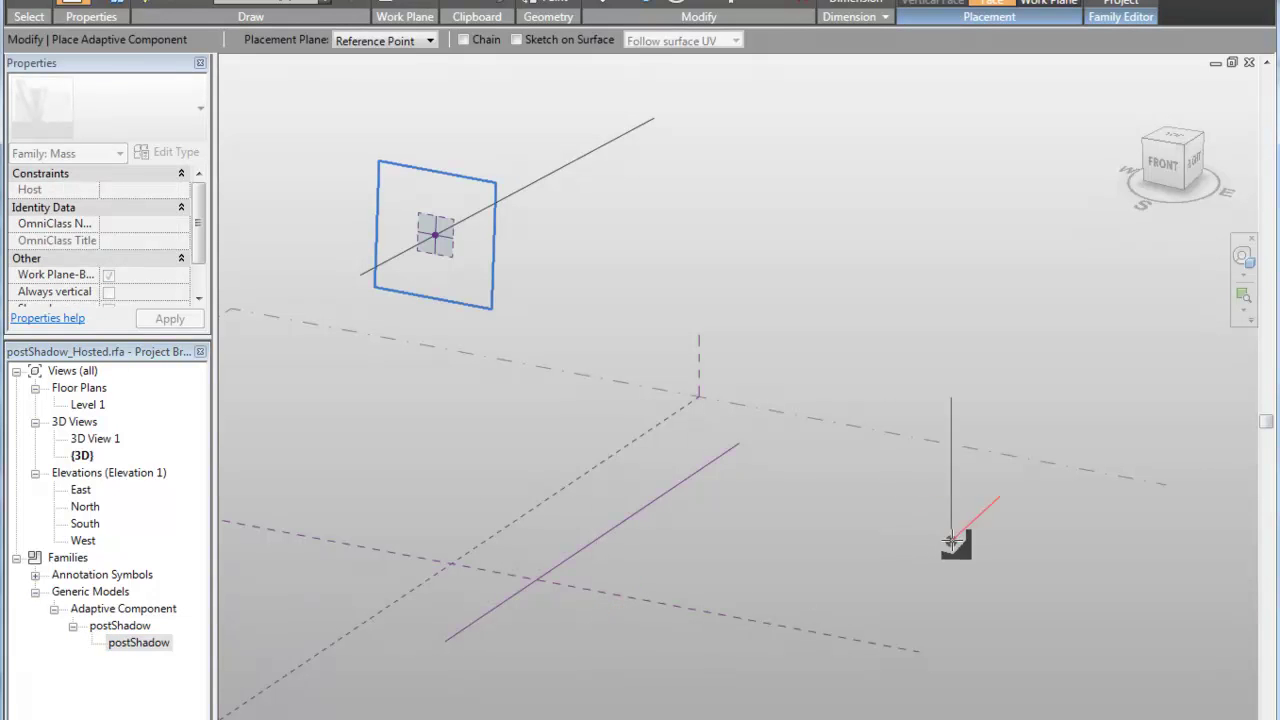
{"action": "left_click", "coordinate": [762, 570]}
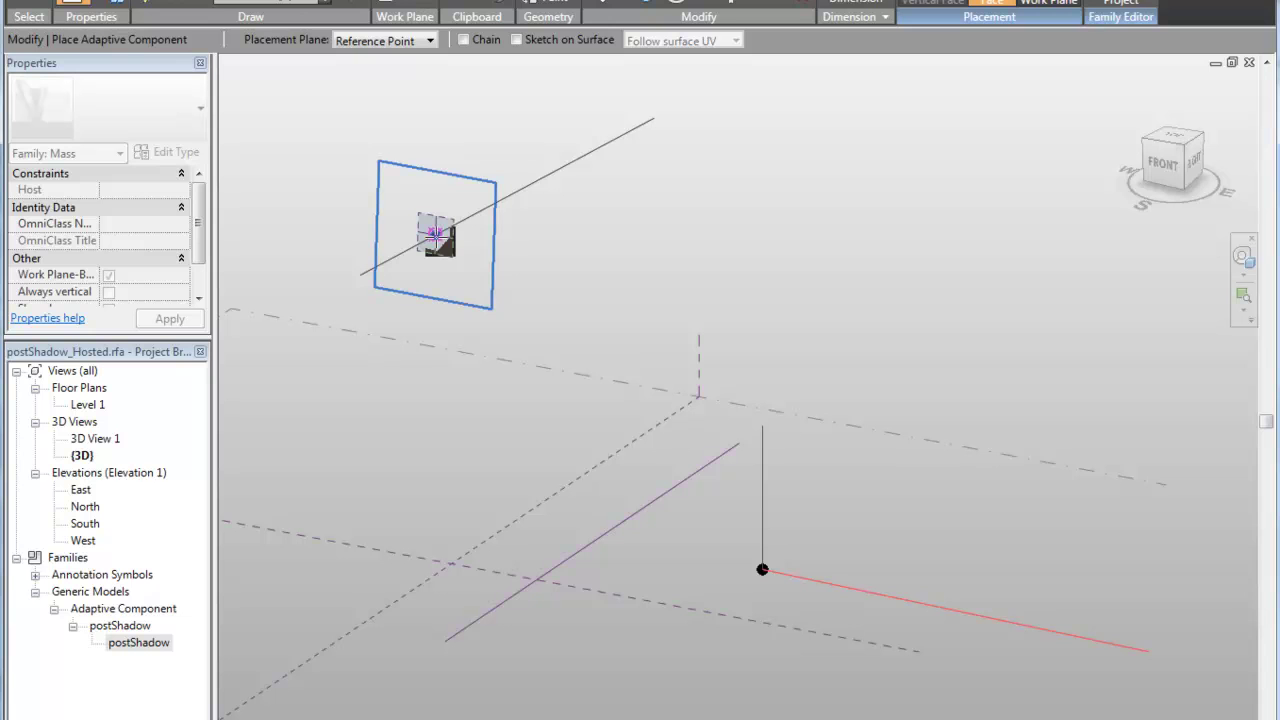
{"action": "left_click", "coordinate": [436, 236]}
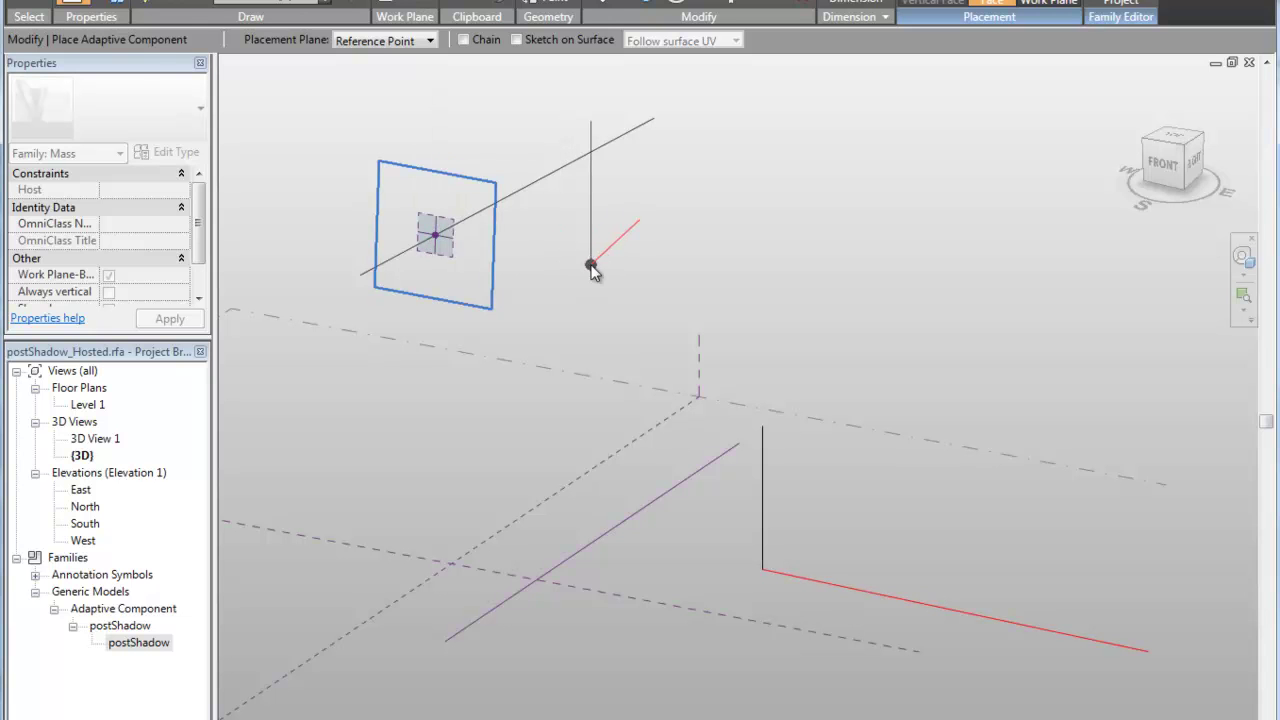
Place a second postShadow component with its first point on the purple ground line and its second point on the raised line's reference point
{"action": "key", "text": "Escape"}
{"action": "left_click_drag", "start_coordinate": [135, 651], "coordinate": [600, 588]}
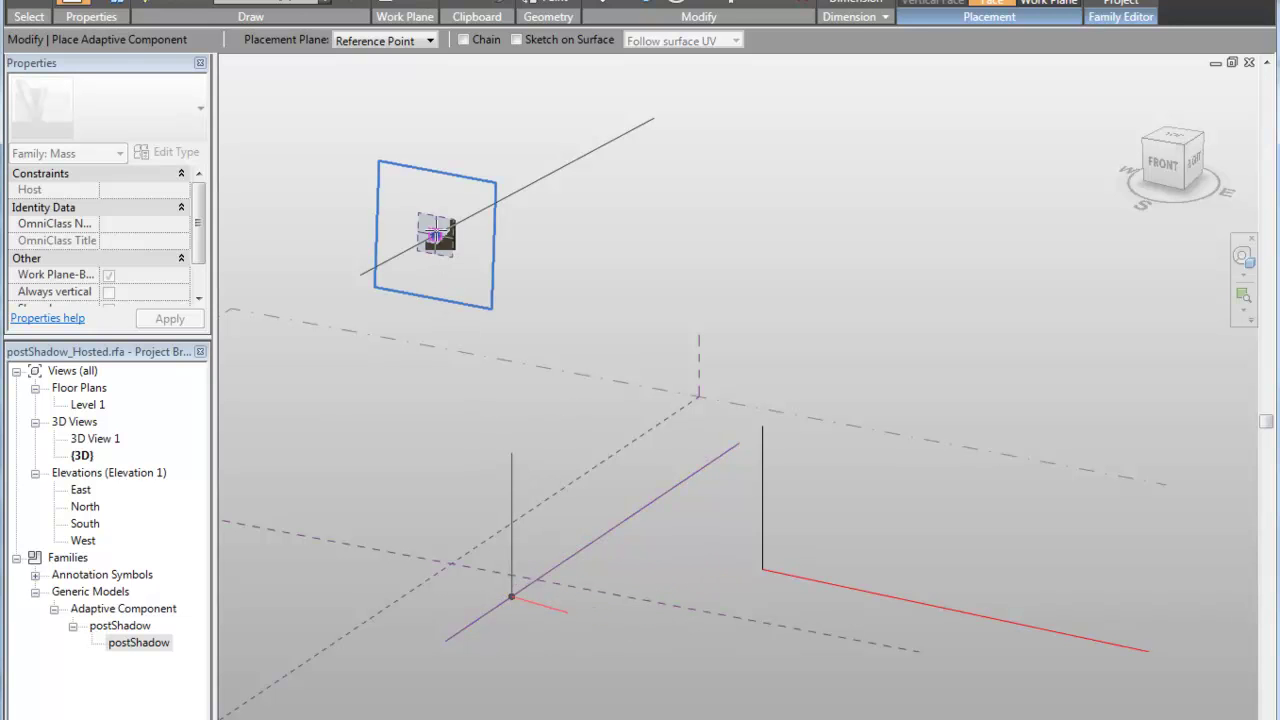
{"action": "key", "text": "Escape"}
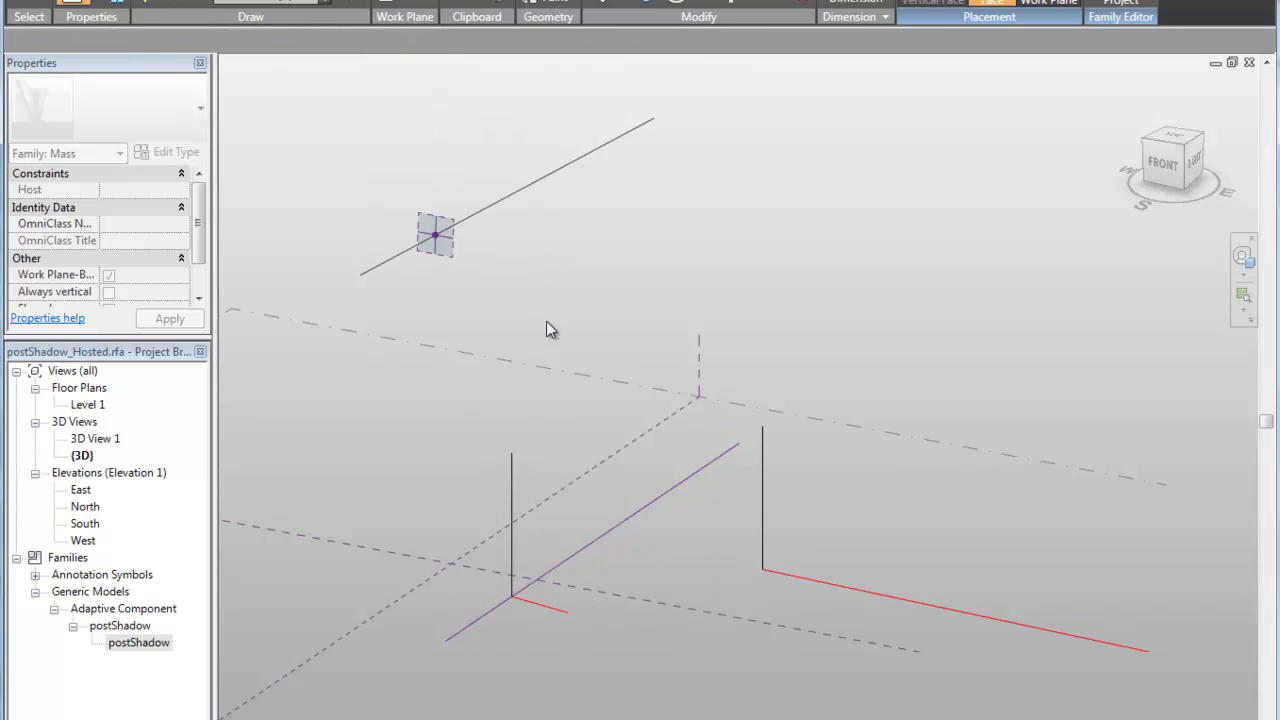
Slide the reference point along the raised line towards the line's far end
{"action": "left_click", "coordinate": [440, 250]}
{"action": "left_click", "coordinate": [422, 221]}
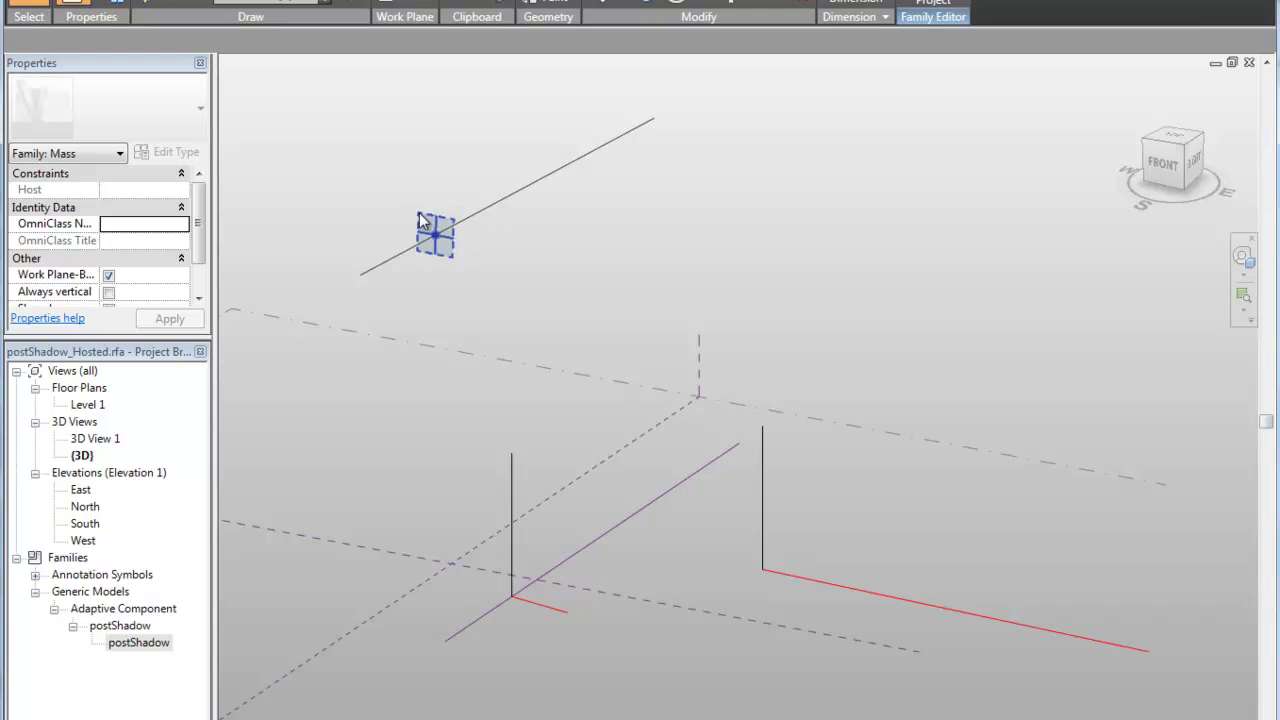
{"action": "left_click_drag", "start_coordinate": [441, 208], "coordinate": [496, 196]}
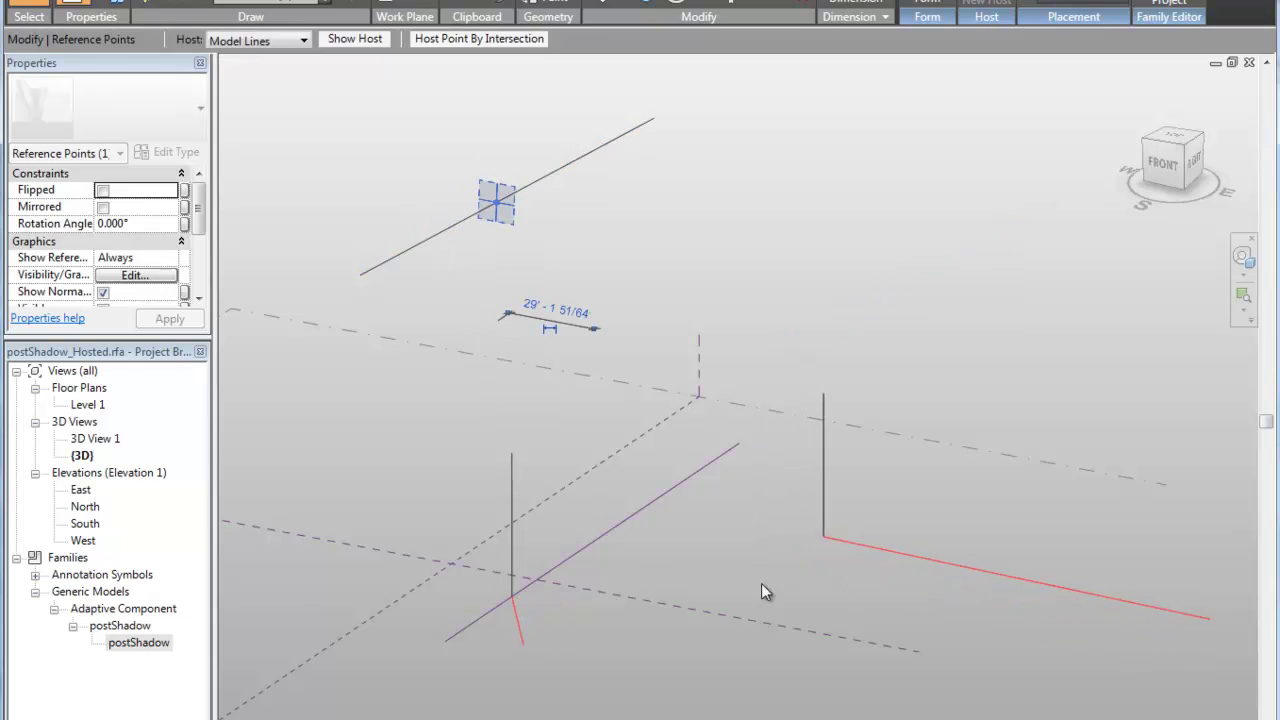
Rehost the free-standing post's first adaptive point from the reference point's plane onto the ground plane, near its original spot
{"action": "left_click", "coordinate": [824, 561]}
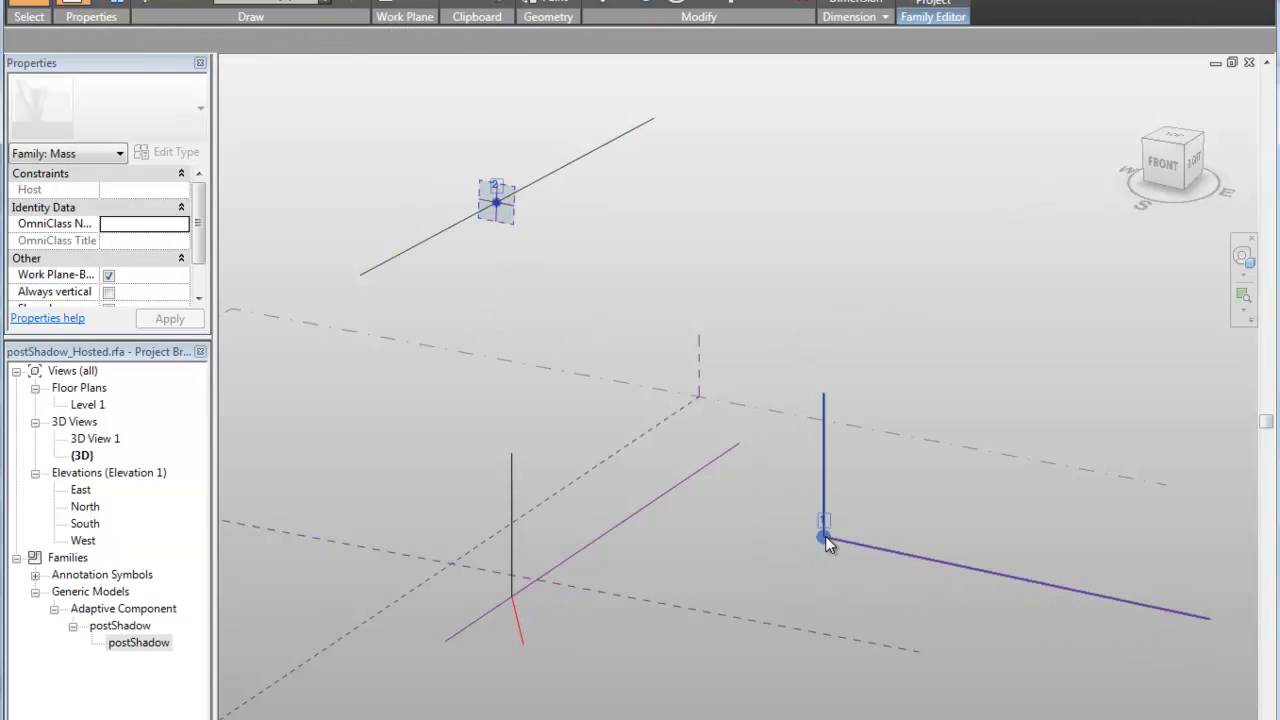
{"action": "left_click", "coordinate": [825, 536]}
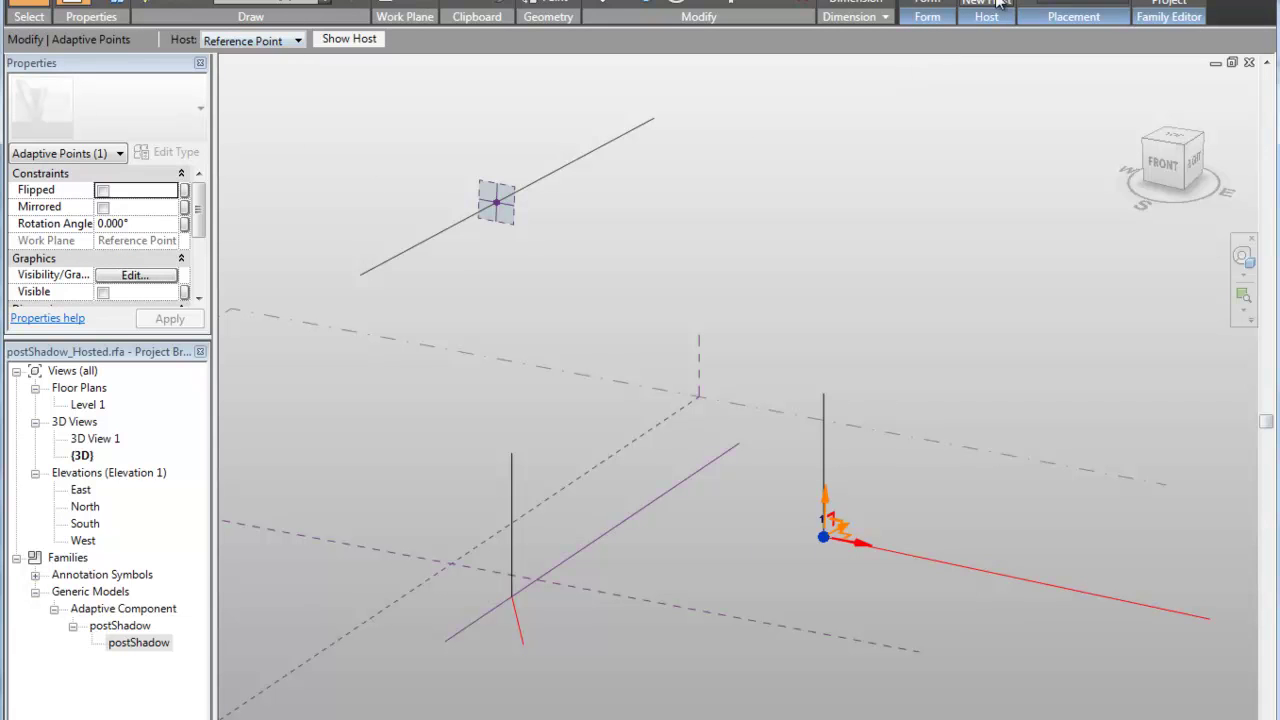
{"action": "key", "text": "Escape"}
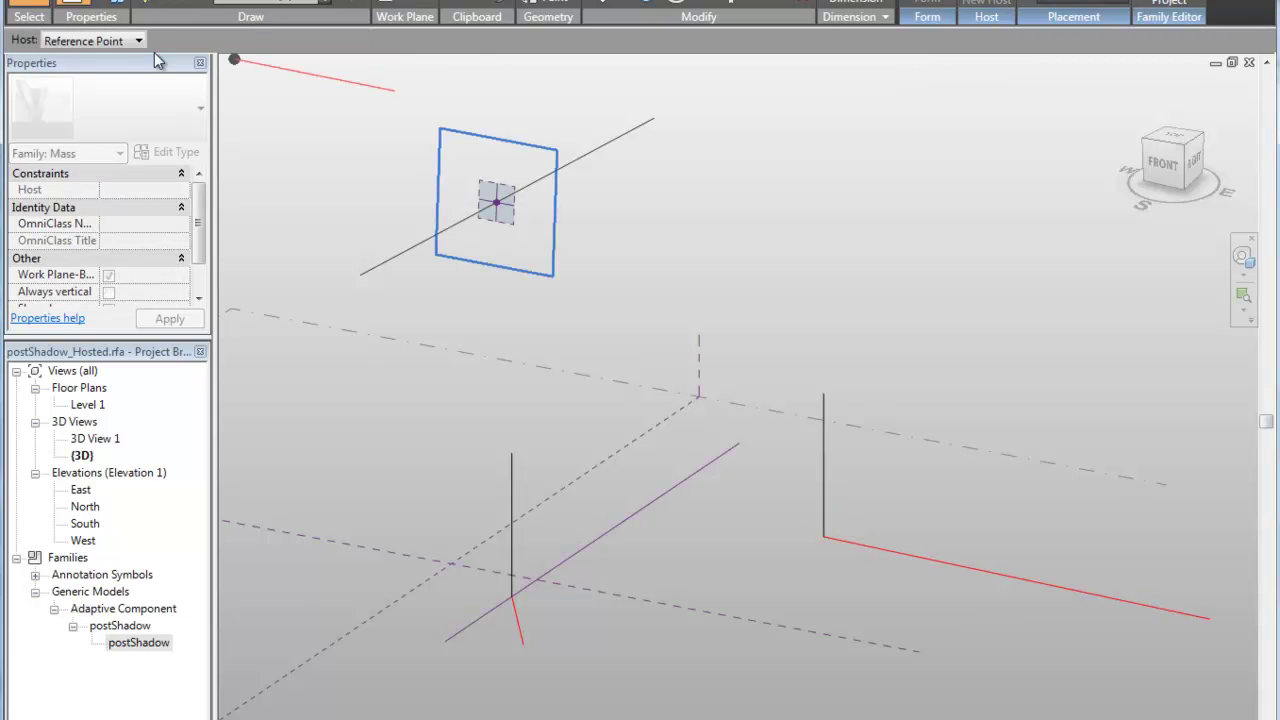
{"action": "left_click", "coordinate": [136, 41]}
{"action": "left_click", "coordinate": [100, 58]}
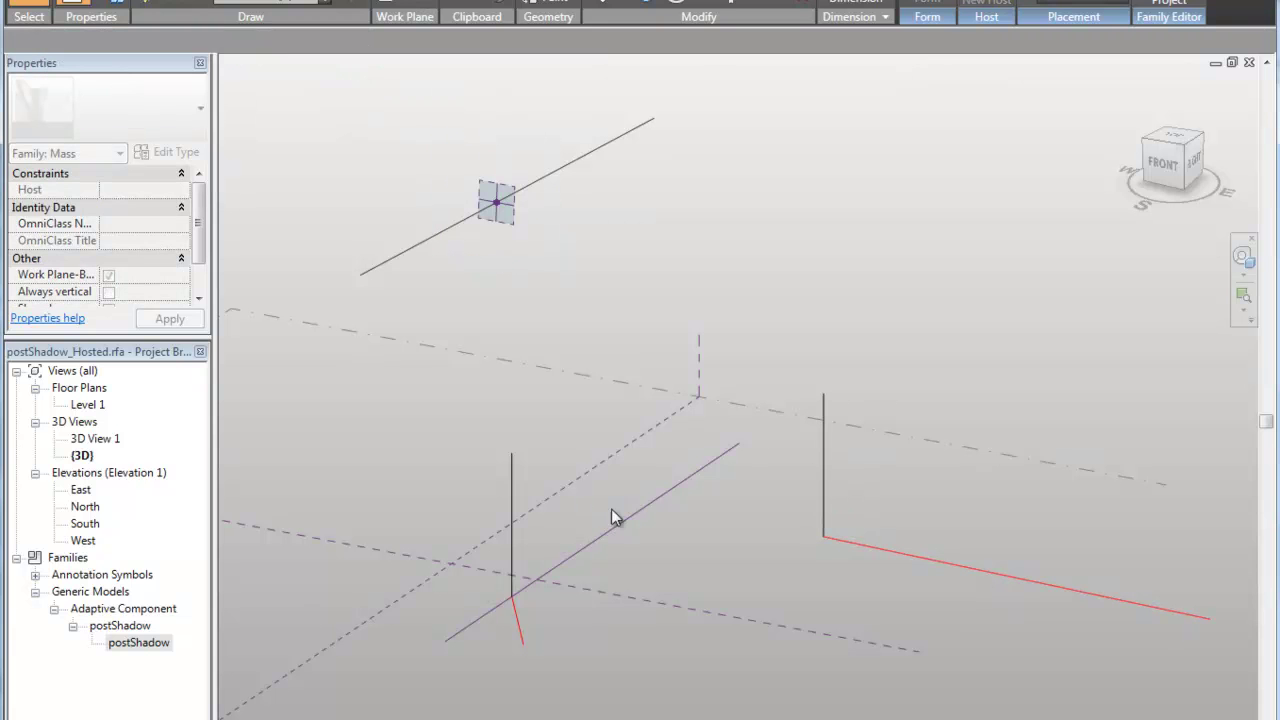
{"action": "left_click", "coordinate": [754, 570]}
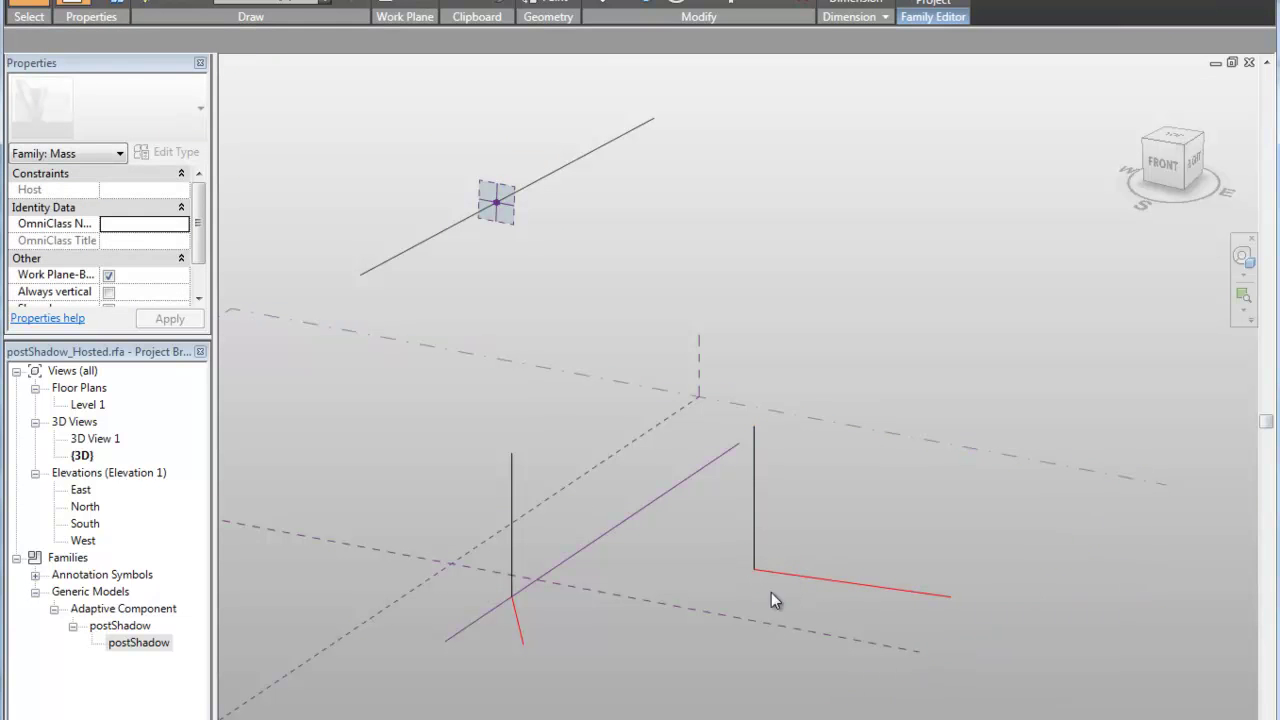
Slide the reference point back along the raised line towards the line's near end
{"action": "left_click", "coordinate": [508, 222]}
{"action": "left_click_drag", "start_coordinate": [508, 222], "coordinate": [466, 251]}
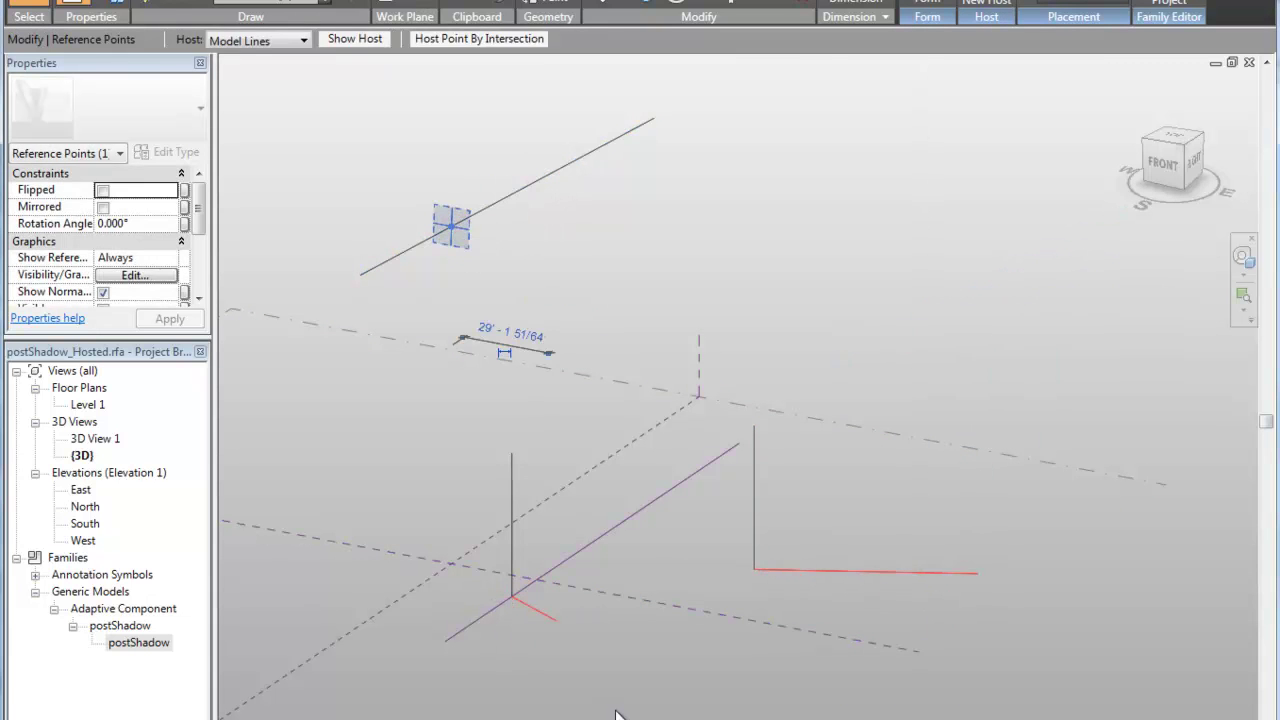
{"action": "left_click", "coordinate": [557, 660]}
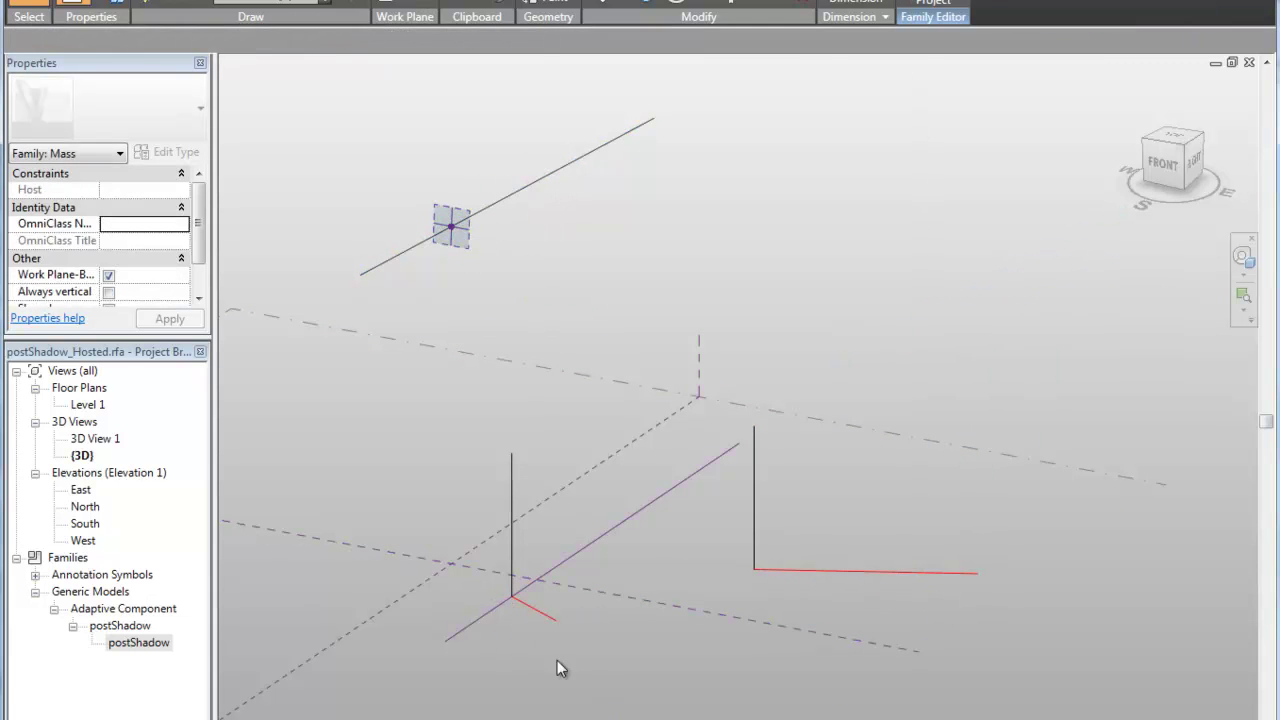
Copy the hosted postShadow component five times along the purple ground line to form a row of six posts
{"action": "left_click", "coordinate": [521, 603]}
{"action": "left_click_drag", "start_coordinate": [524, 604], "coordinate": [705, 503]}
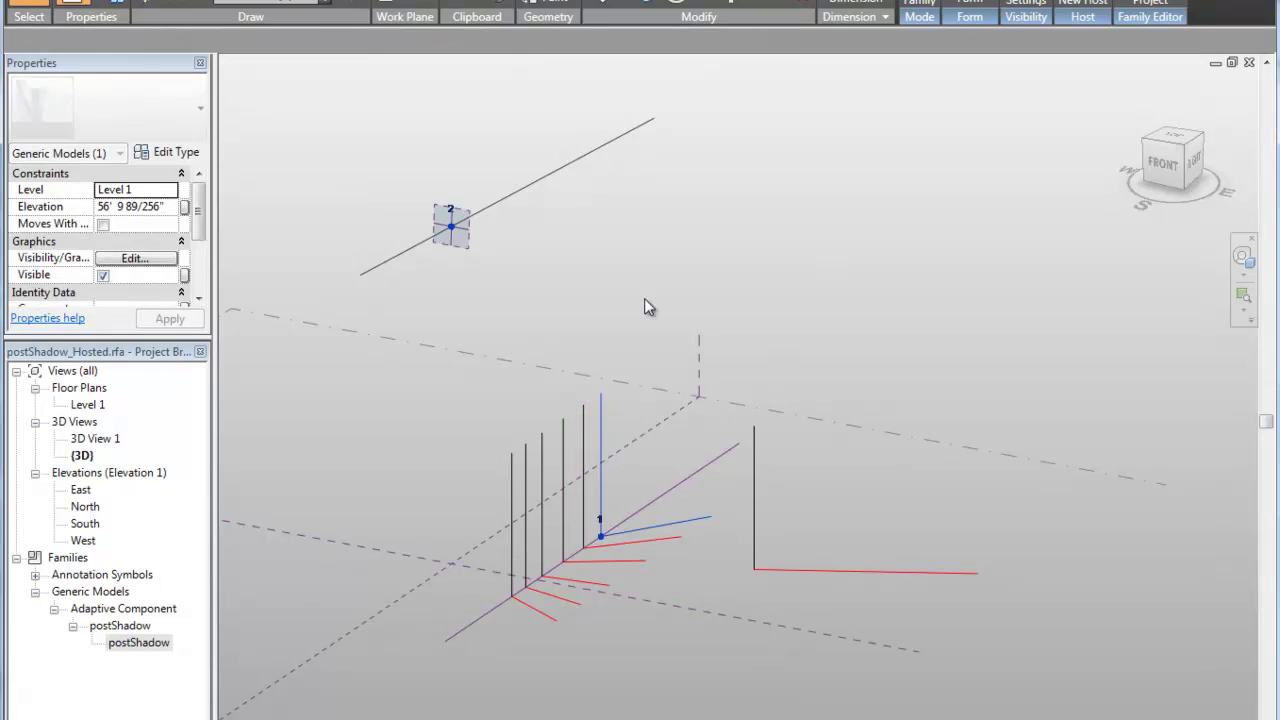
Move the raised line carrying the reference point to a new position above the row of posts
{"action": "left_click", "coordinate": [409, 249]}
{"action": "left_click", "coordinate": [403, 254]}
{"action": "left_click_drag", "start_coordinate": [403, 254], "coordinate": [388, 214]}
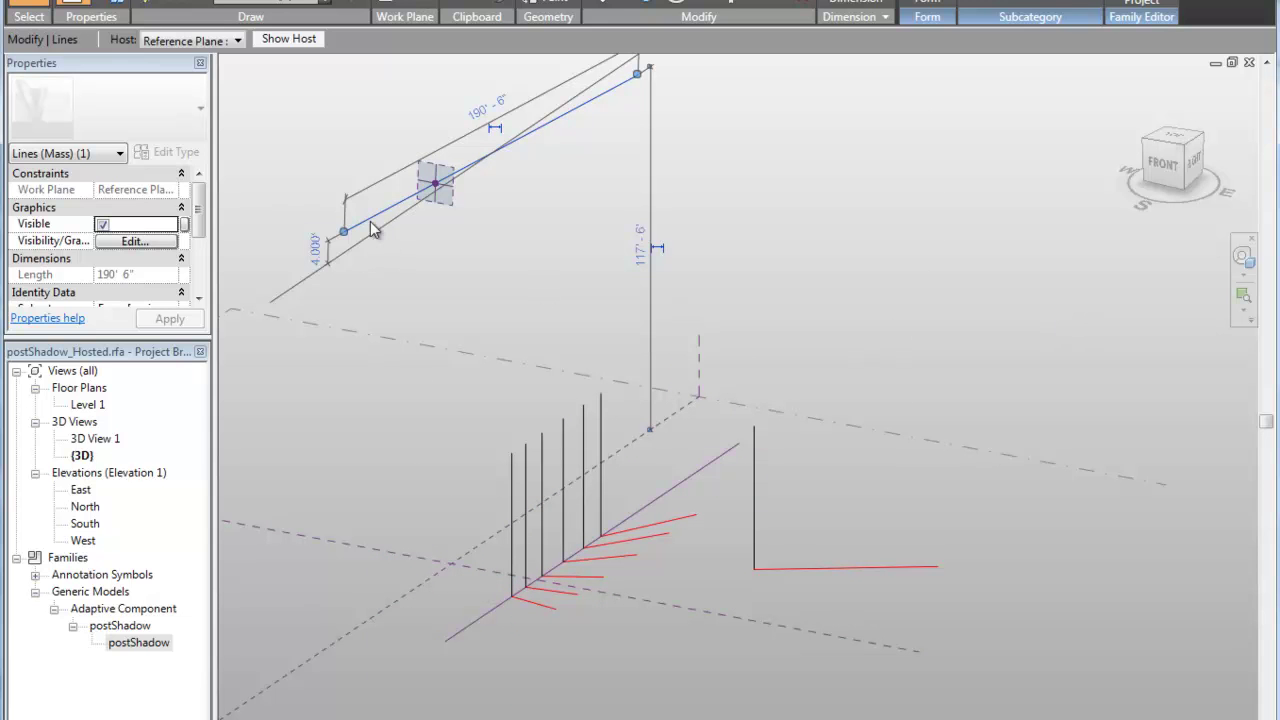
{"action": "left_click", "coordinate": [391, 352]}
Select the first postShadow component at the near end of the row on the purple ground line
{"action": "middle_click_drag", "start_coordinate": [558, 264], "coordinate": [516, 428], "text": "shift"}
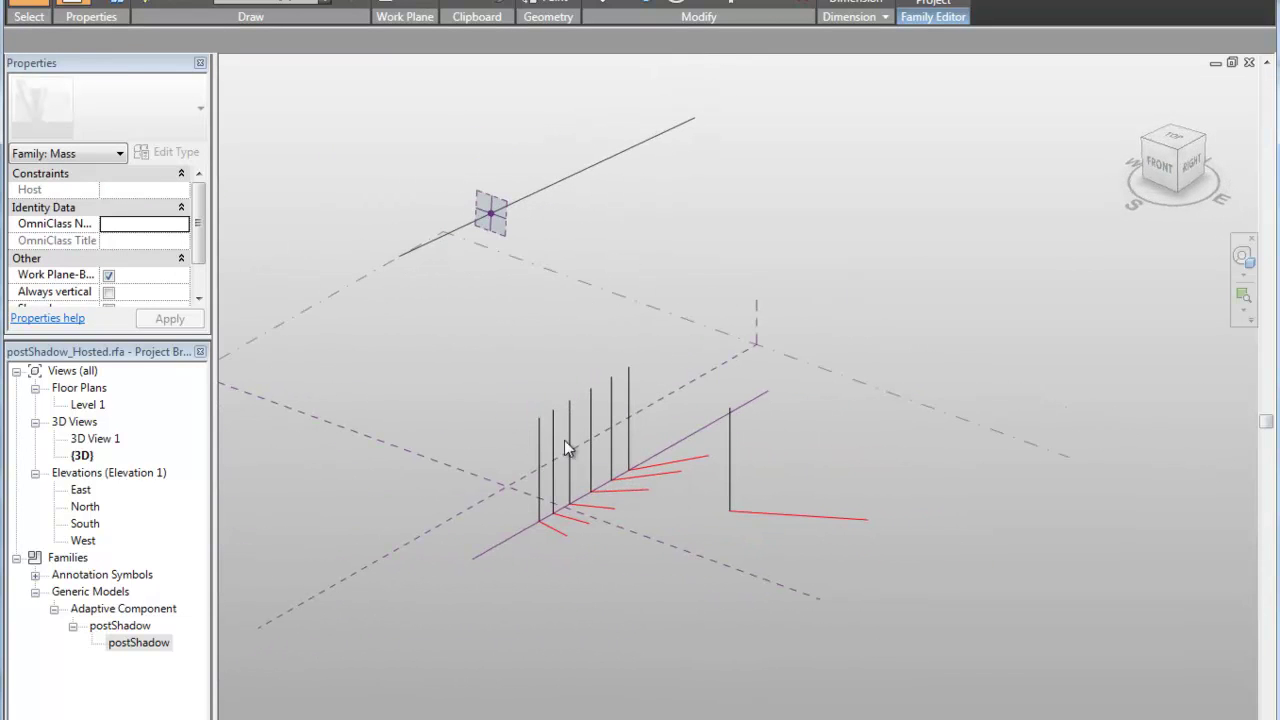
{"action": "left_click", "coordinate": [547, 533]}
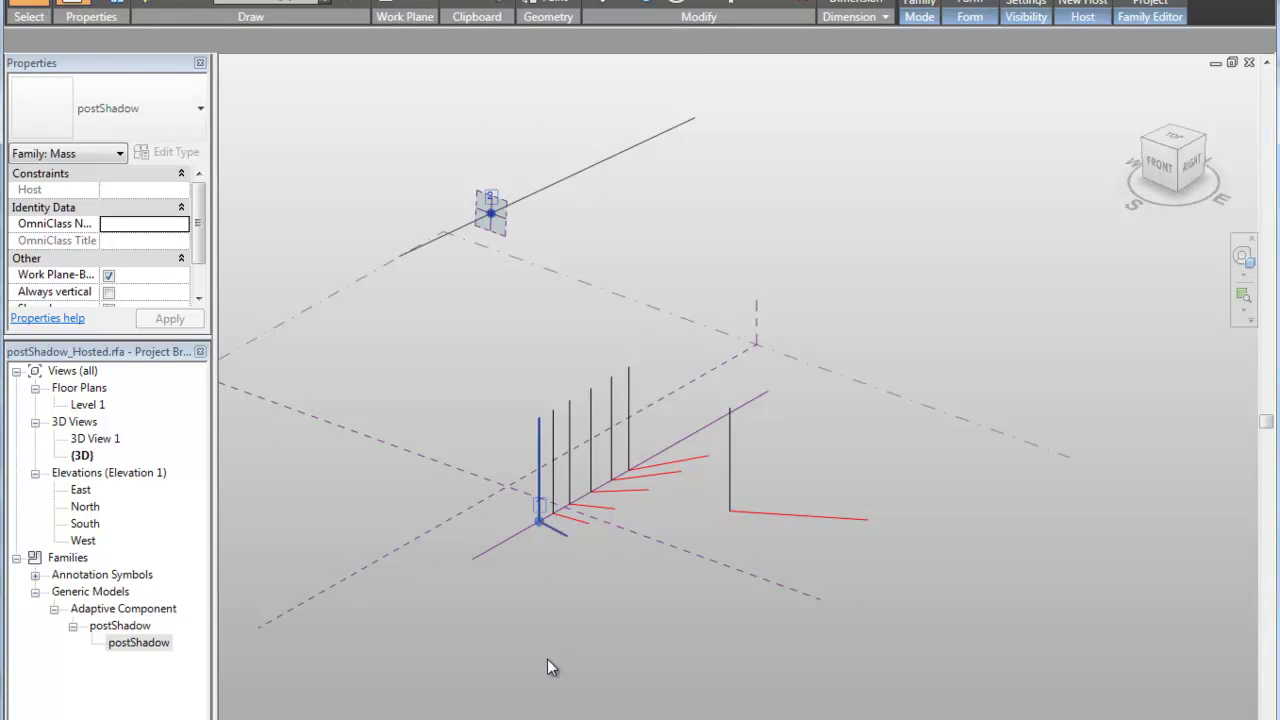